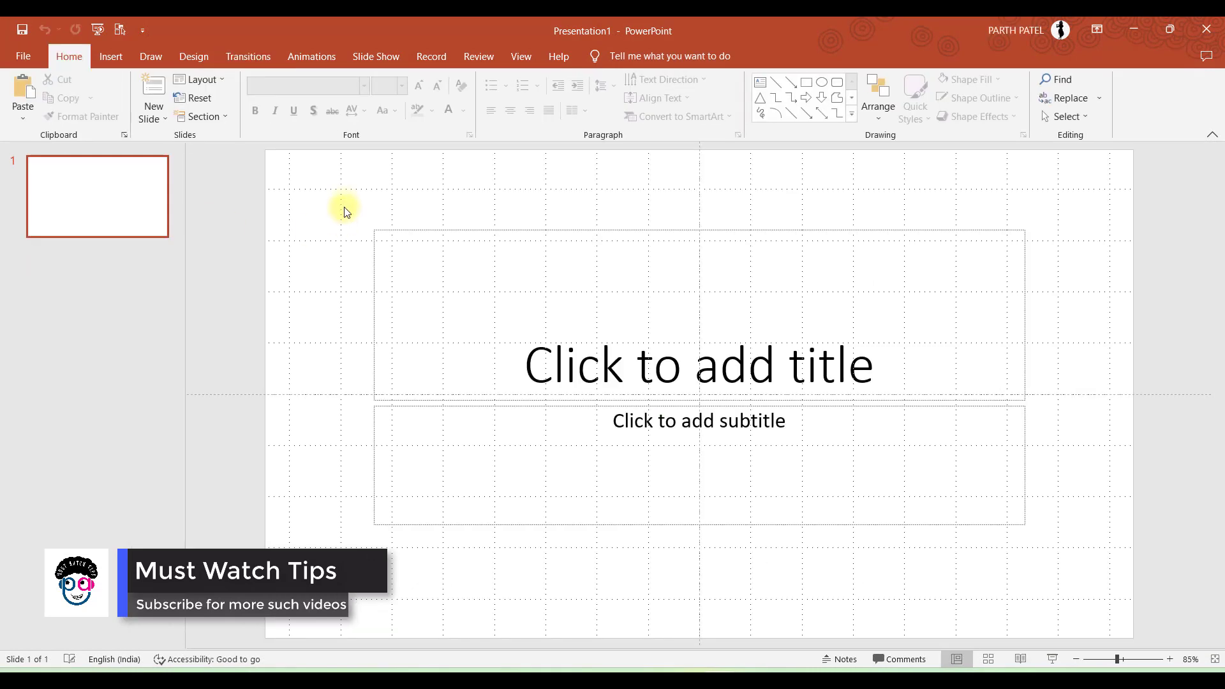
left_click_drag(888, 545, 1078, 559)
key("Delete")
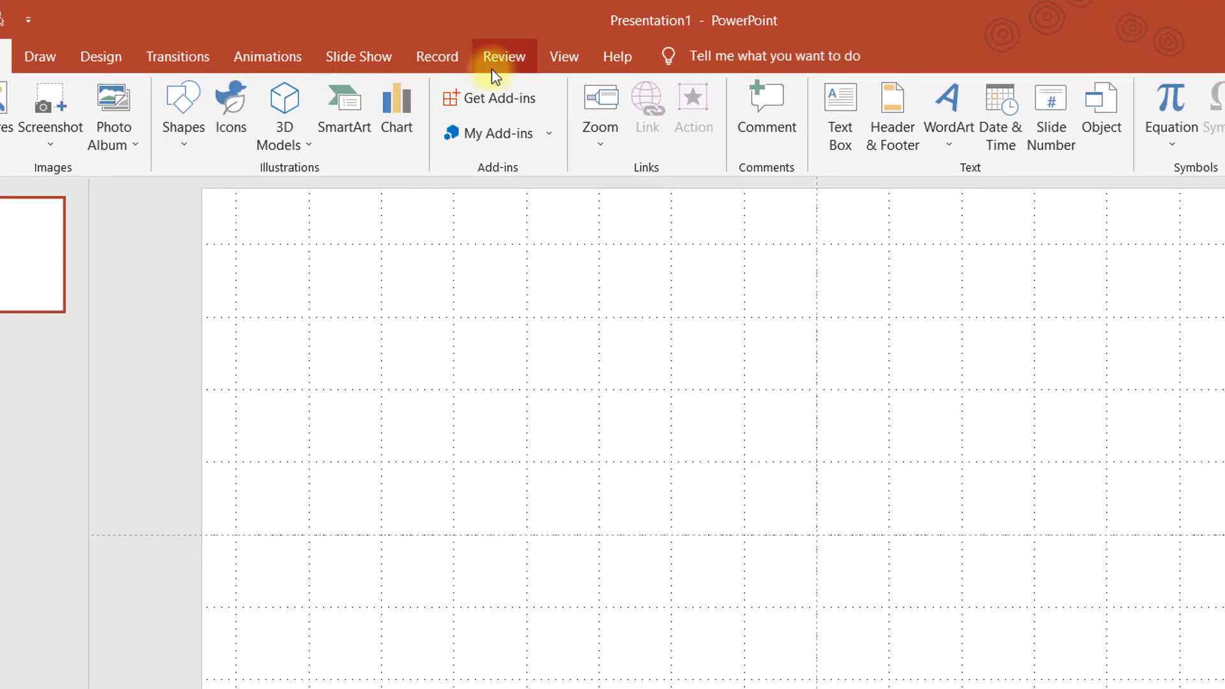
left_click(495, 64)
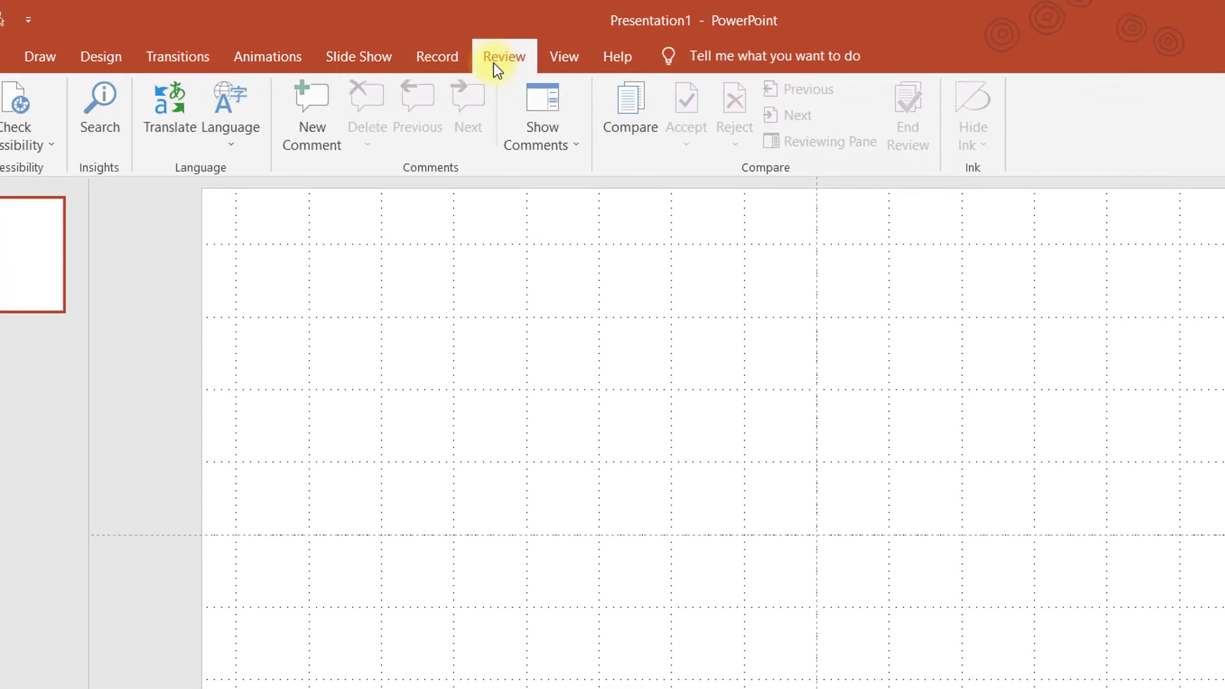
left_click(550, 64)
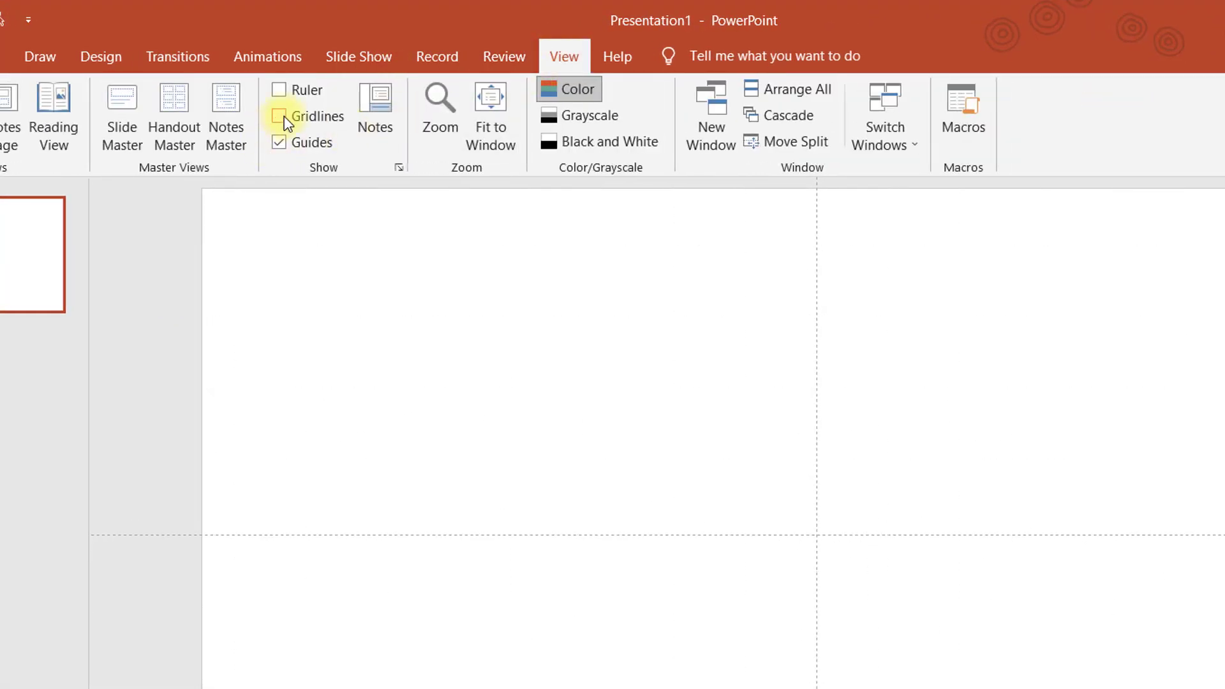
left_click(280, 116)
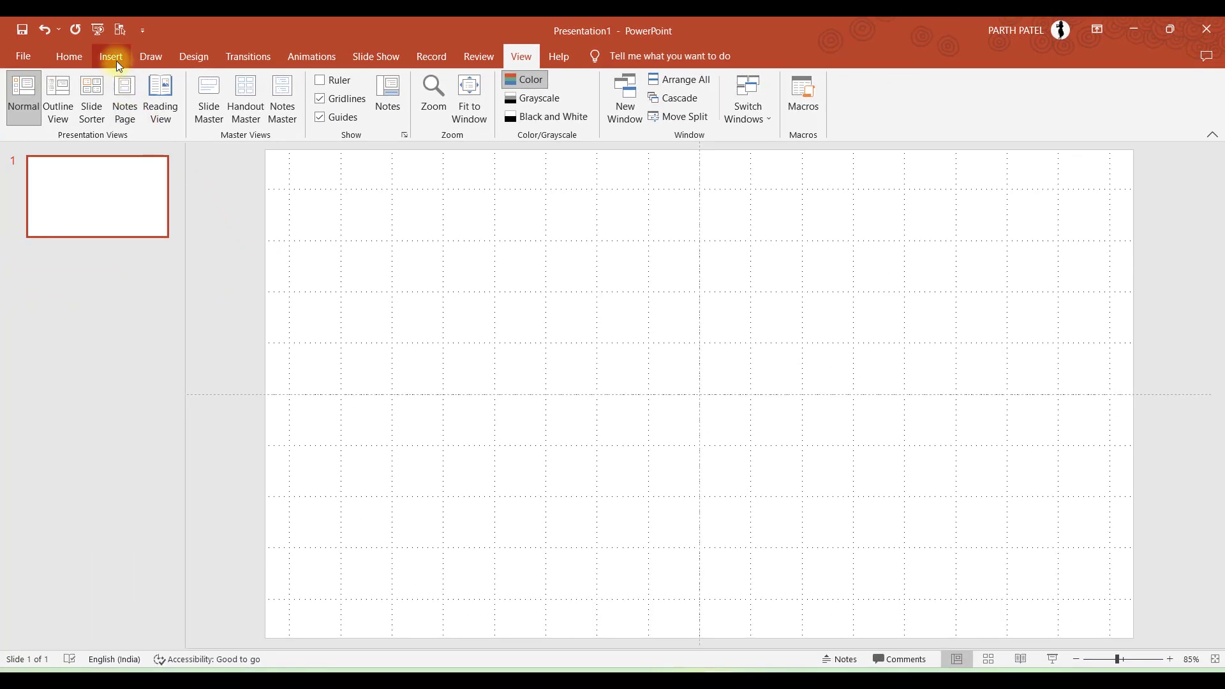
Insert all six photos from the Desktop Corossal folder onto the slide
left_click(111, 57)
left_click(116, 103)
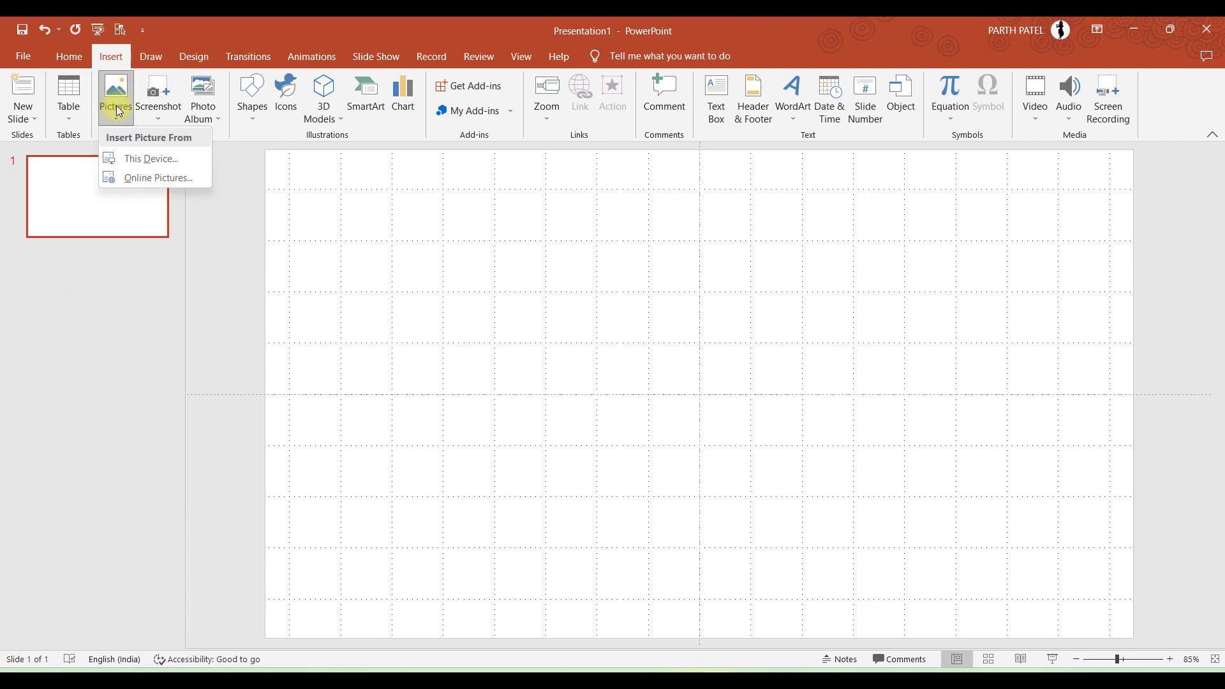
left_click(148, 152)
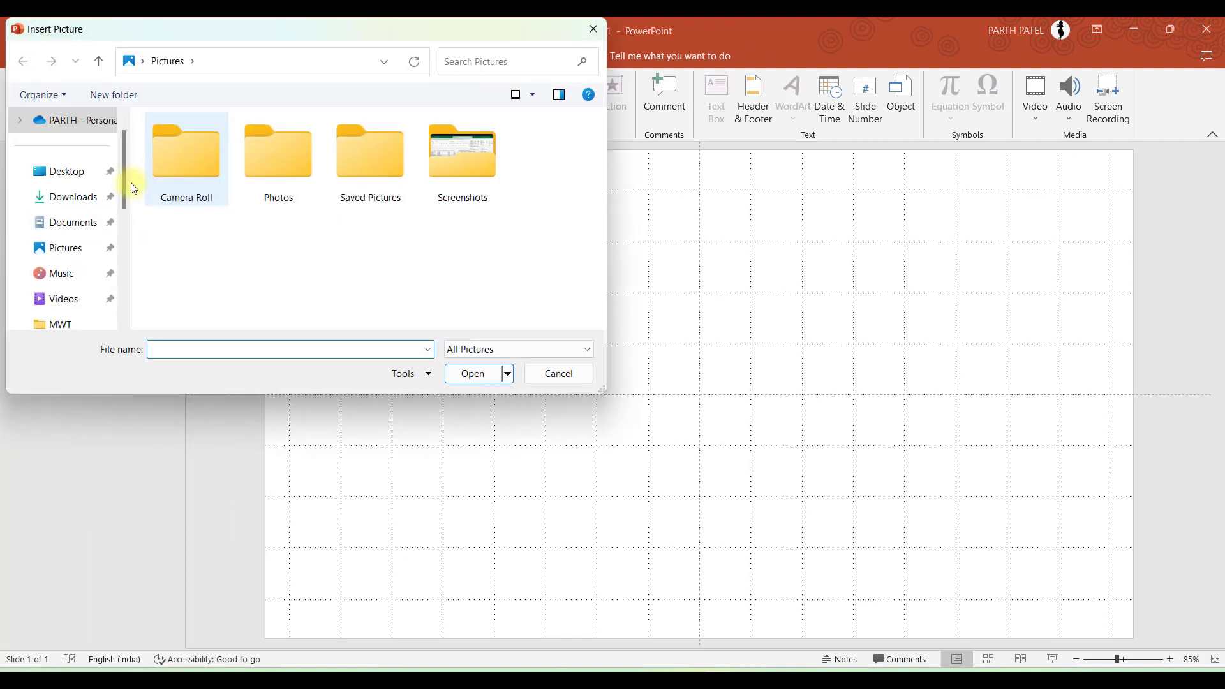
left_click(87, 173)
double_click(183, 144)
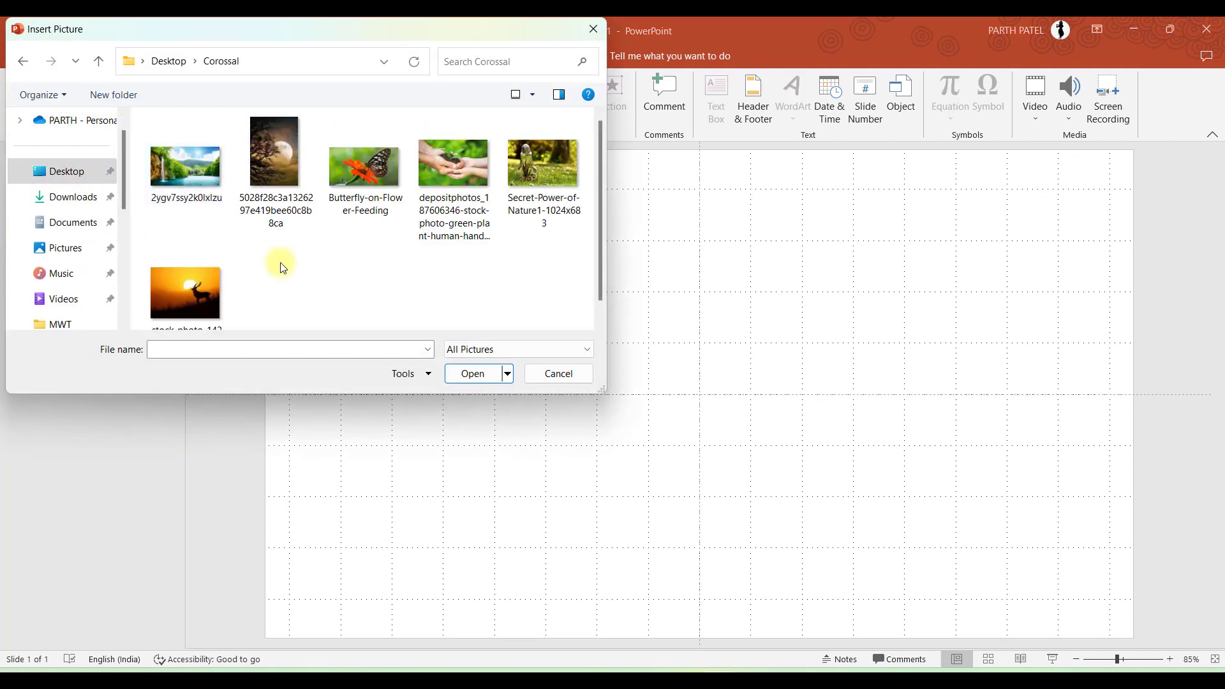
left_click(203, 174)
left_click(274, 162, "ctrl")
left_click(373, 176, "ctrl")
left_click(453, 168, "ctrl")
left_click(169, 284, "ctrl+shift")
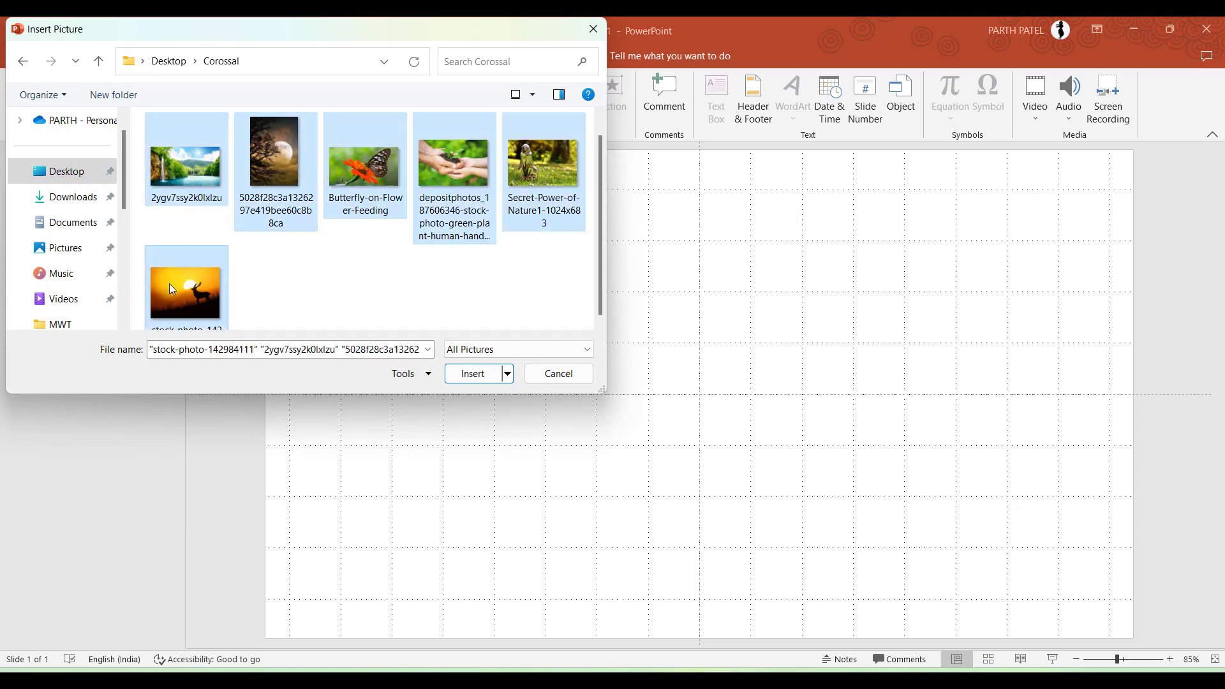
left_click(474, 375)
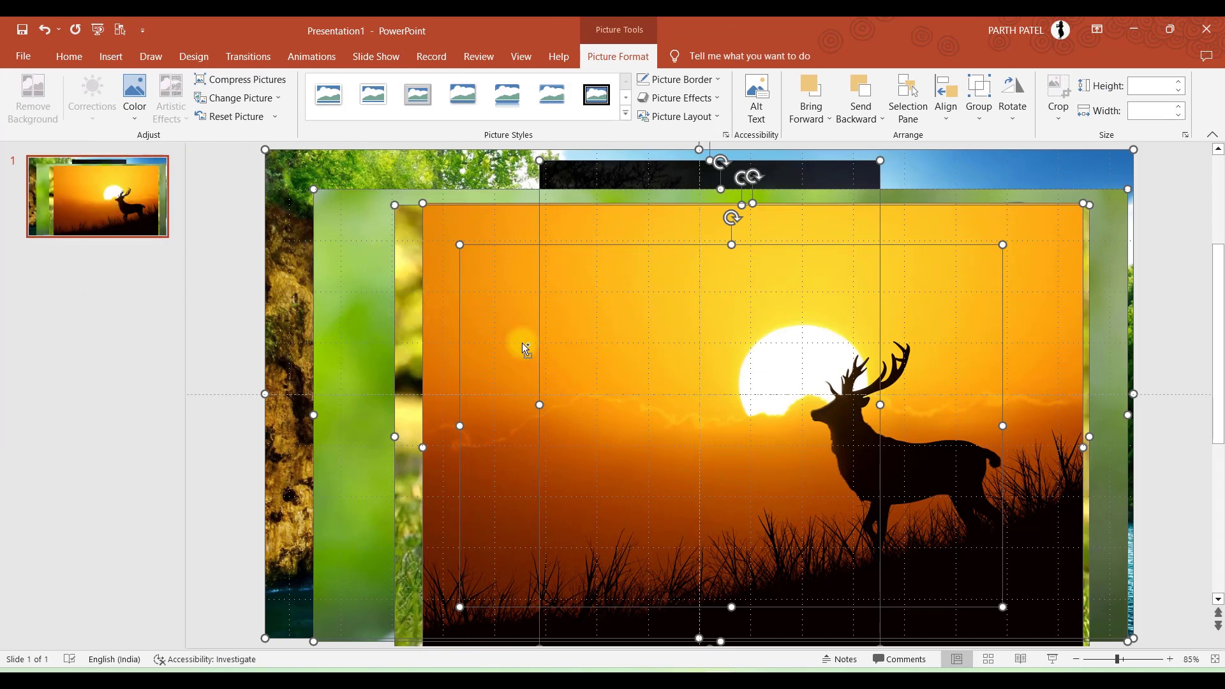
scroll(525, 350, "down", 3, "ctrl")
Shift the picture stack right, drag the deer sunset photo left, and hide gridlines
left_click_drag(356, 209, 973, 578)
left_click_drag(563, 353, 919, 354)
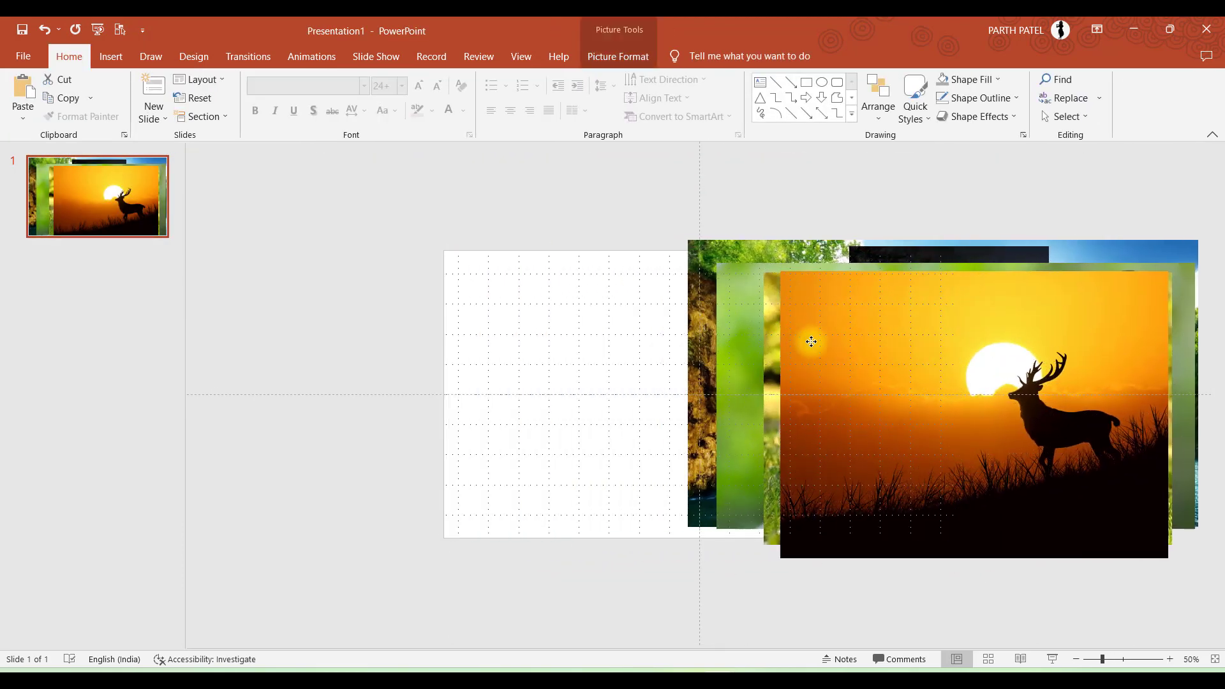
left_click(479, 357)
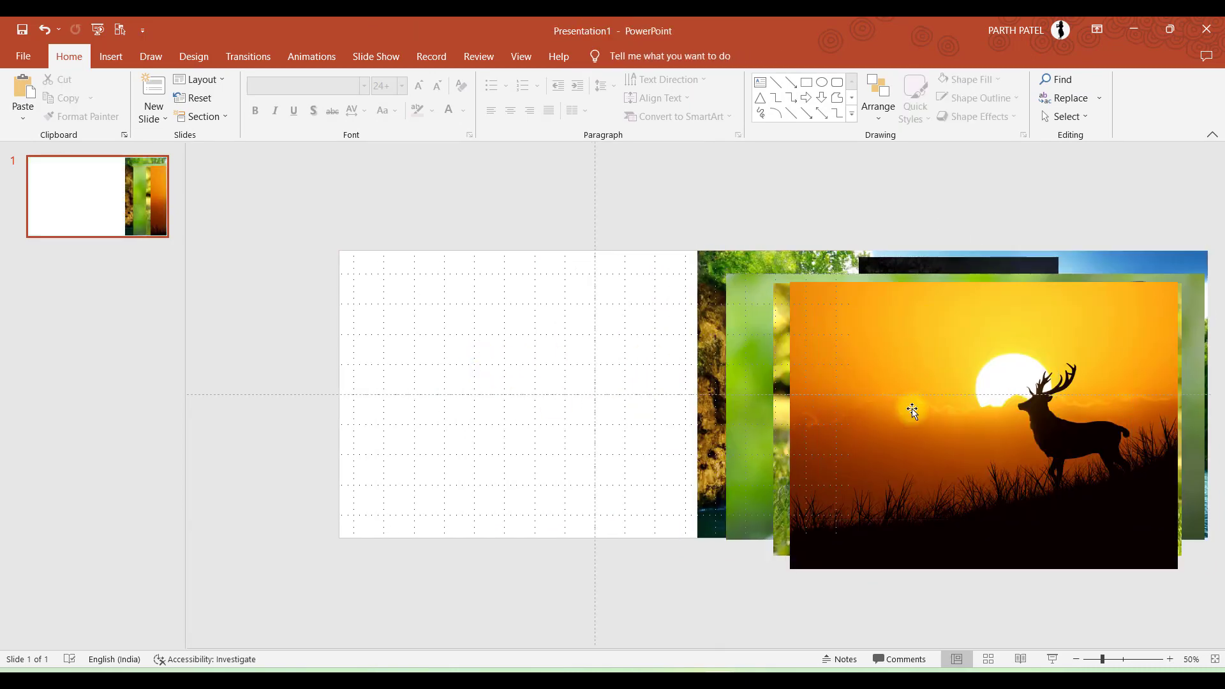
left_click(944, 402)
left_click_drag(929, 364, 559, 347)
scroll(404, 419, "up", 1, "ctrl")
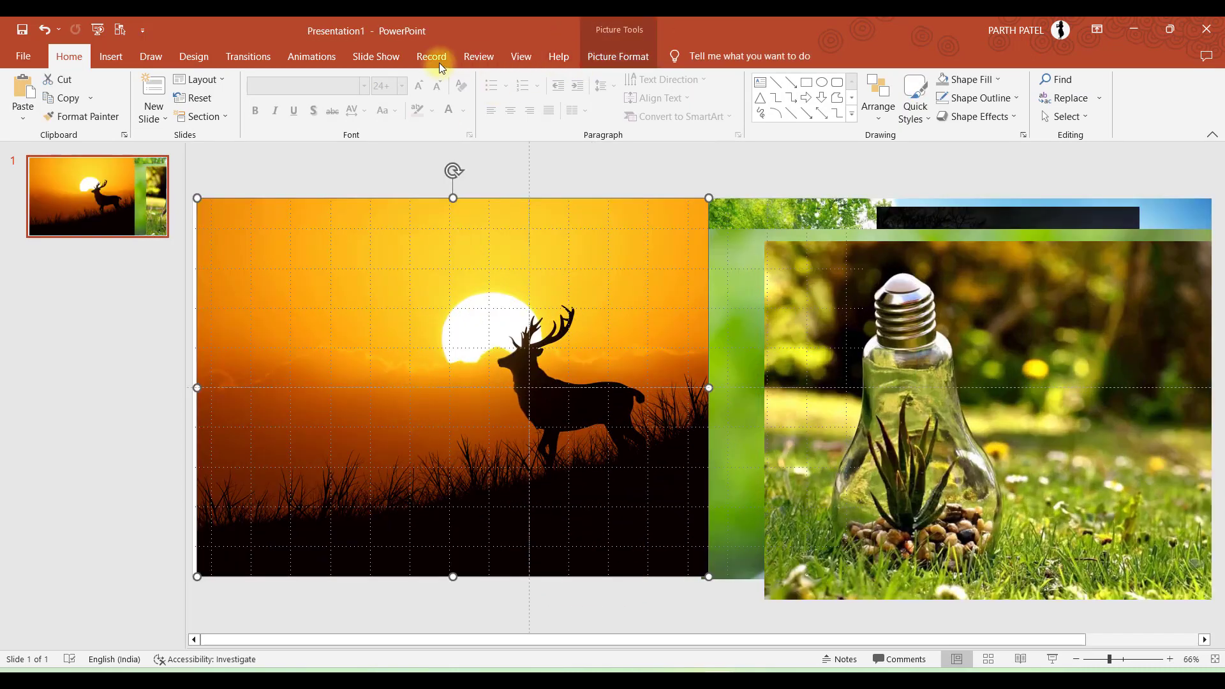
left_click(521, 58)
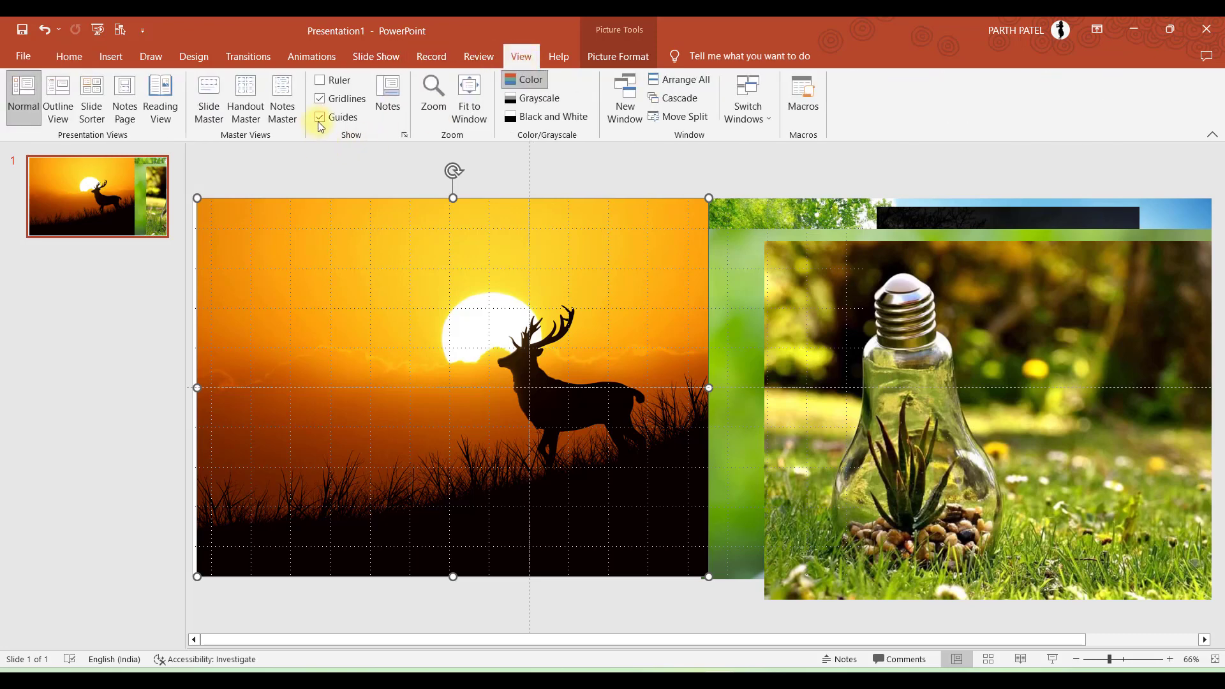
Crop the deer sunset photo to a 1:1 square aspect ratio
left_click(360, 256)
left_click(114, 60)
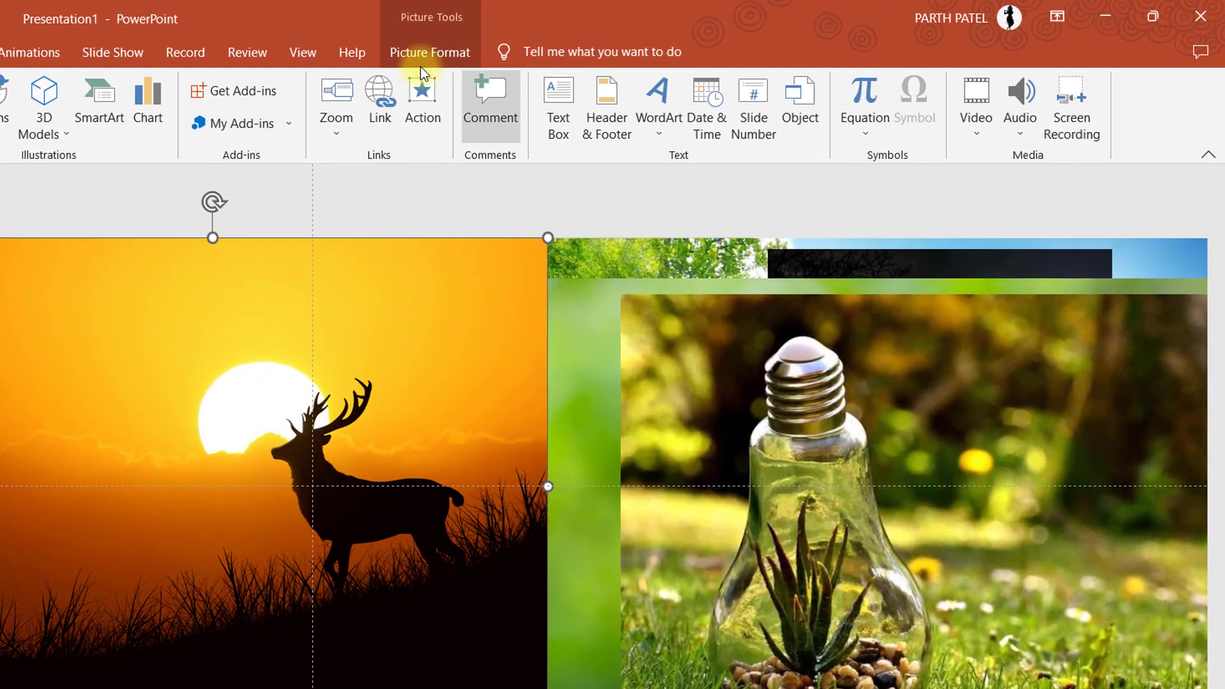
left_click(610, 56)
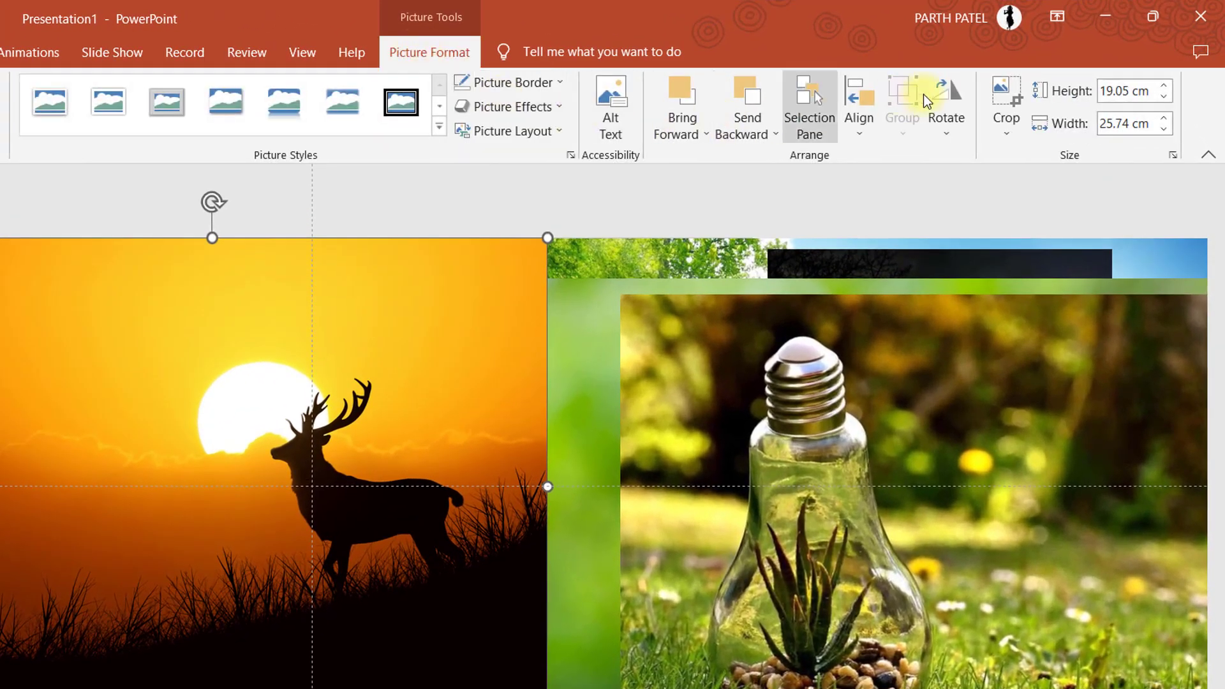
left_click(1006, 121)
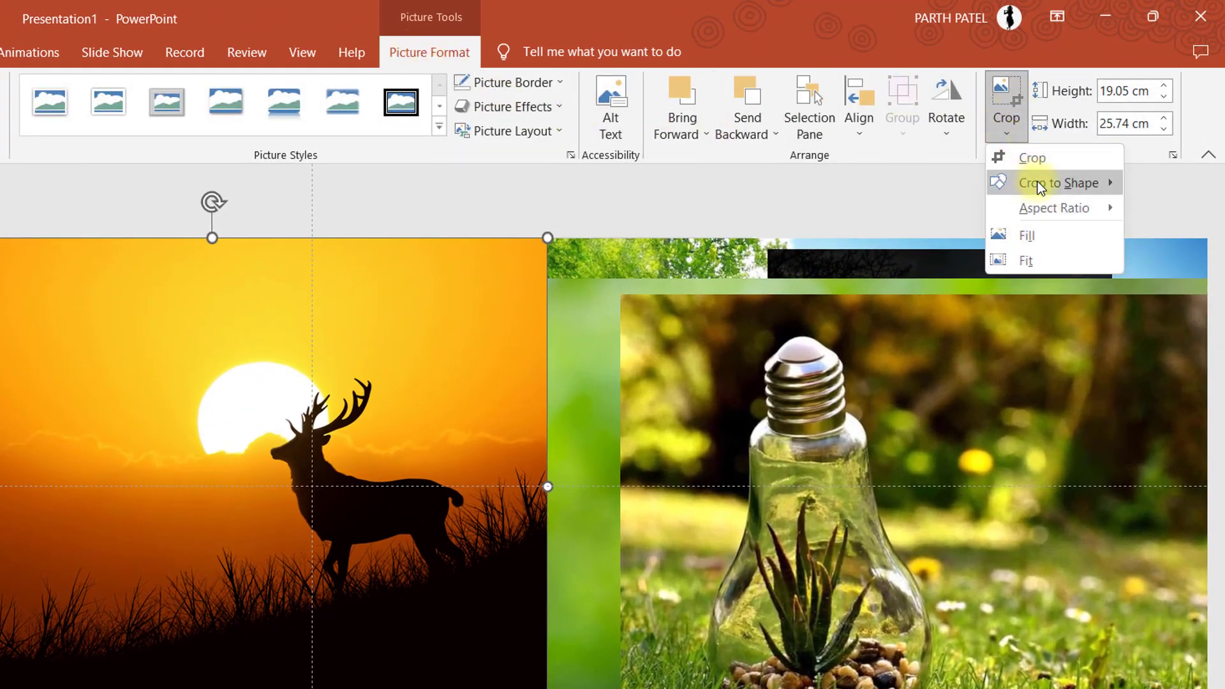
mouse_move(1053, 207)
left_click(1160, 237)
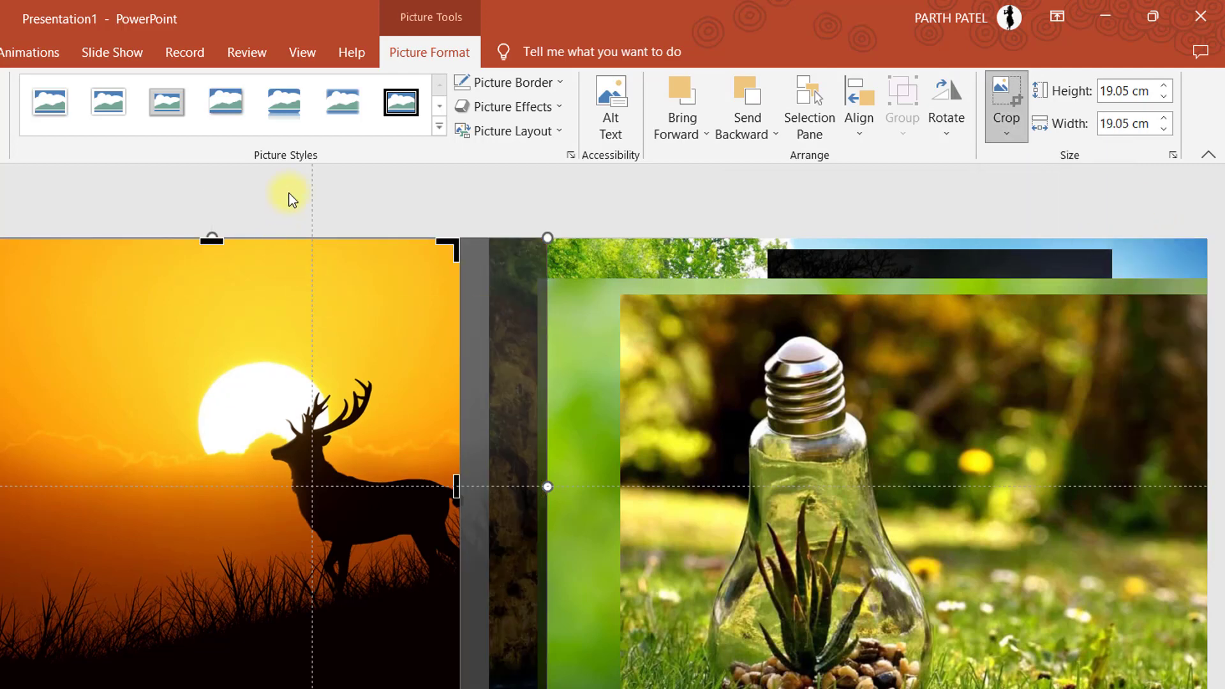
left_click(363, 220)
Crop the square photo to an oval and shift the deer image left inside the circle
left_click(1002, 119)
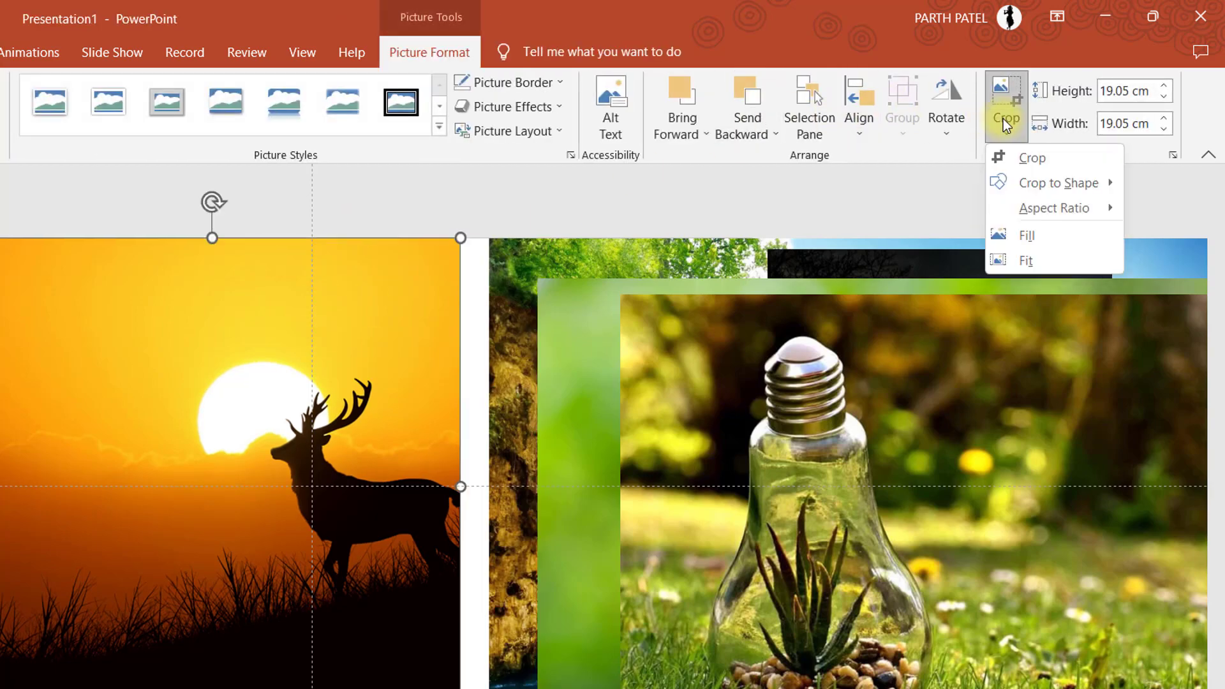
mouse_move(1057, 183)
left_click(739, 252)
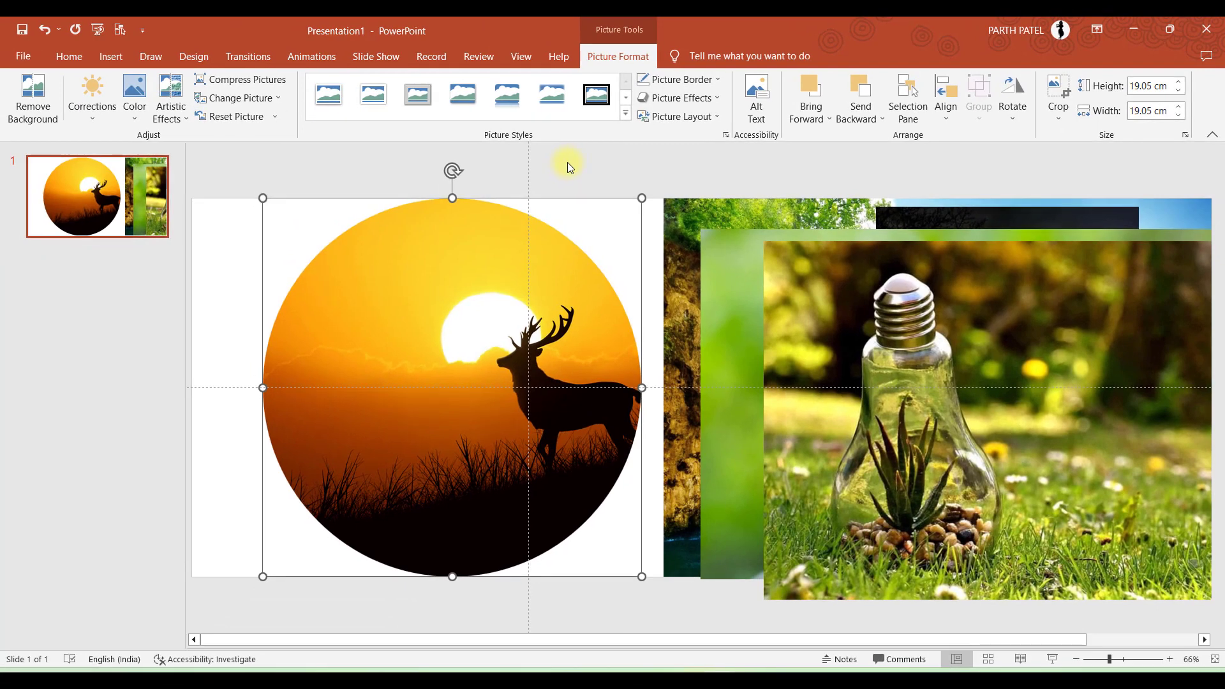
left_click_drag(511, 387, 509, 387)
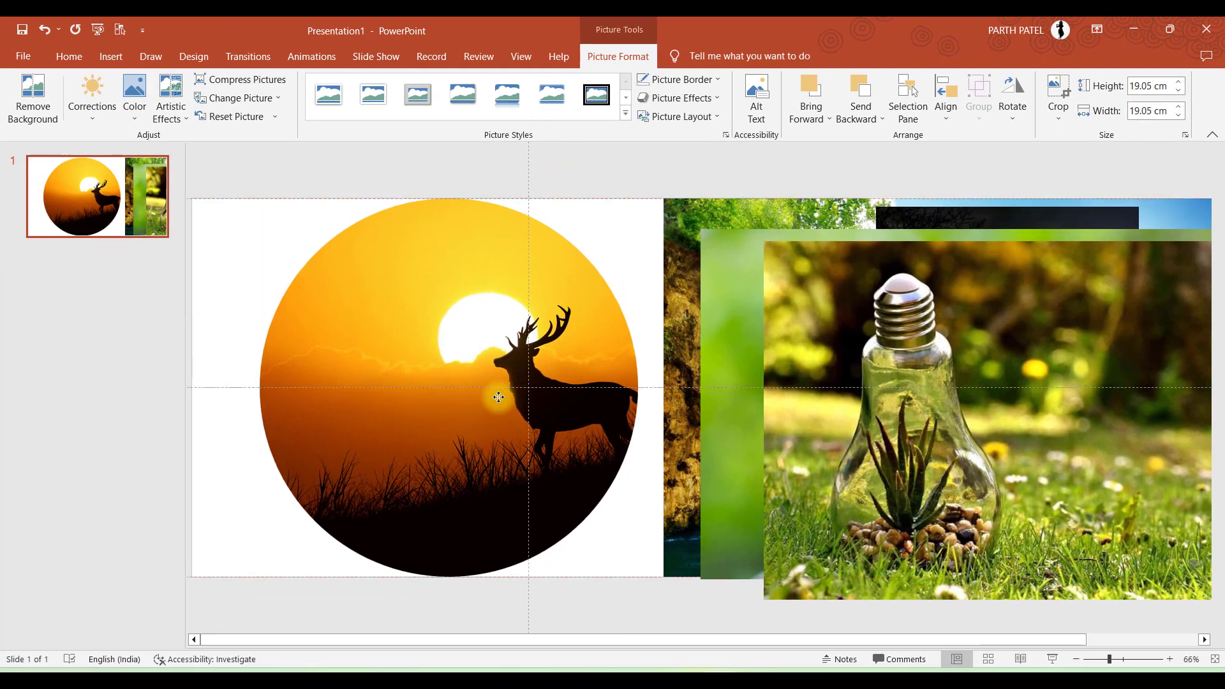
left_click(1058, 91)
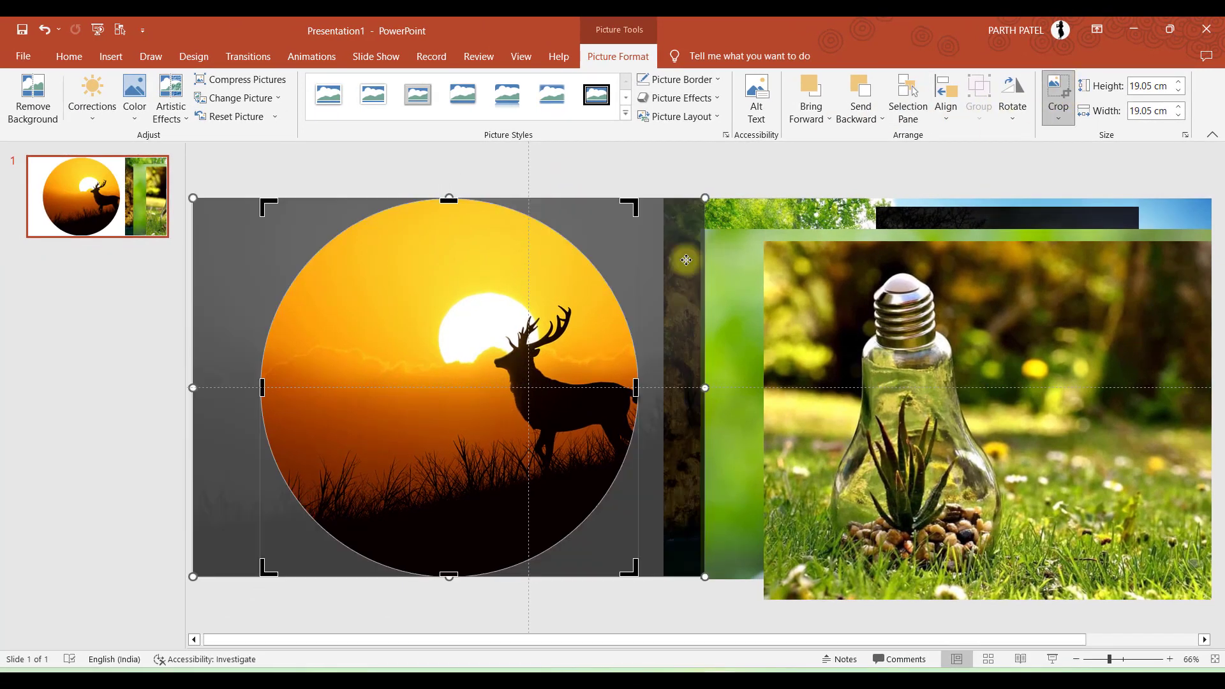
left_click_drag(508, 395, 468, 392)
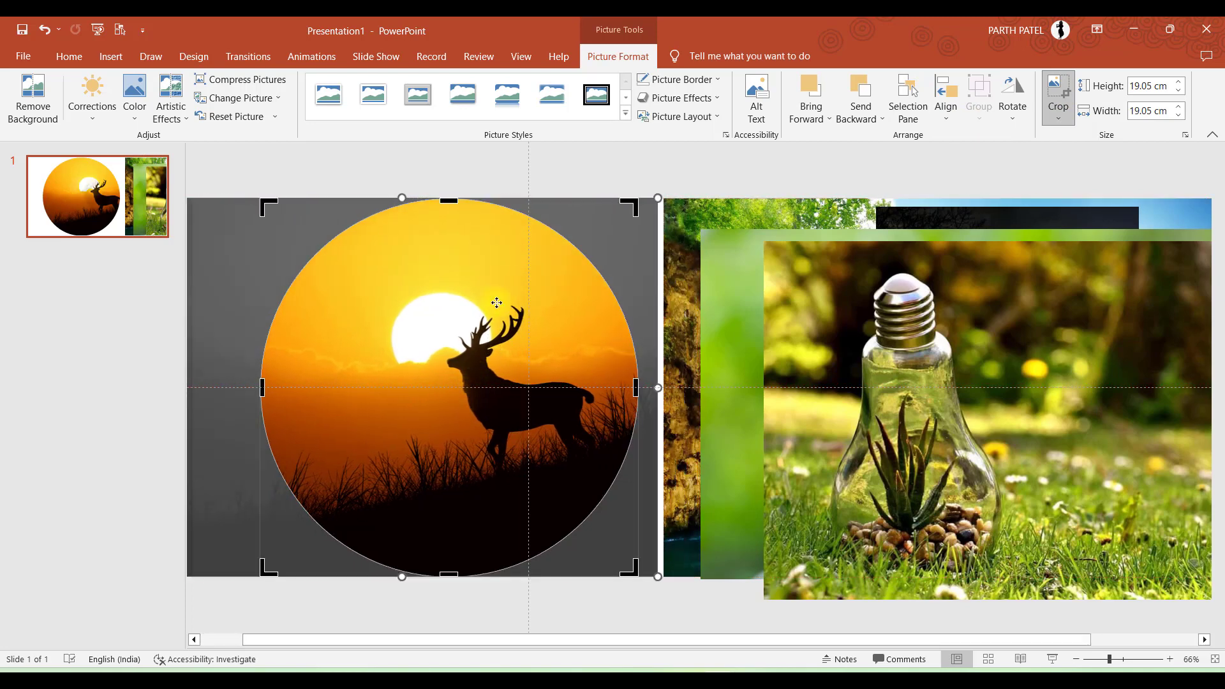
left_click(522, 185)
left_click(486, 301)
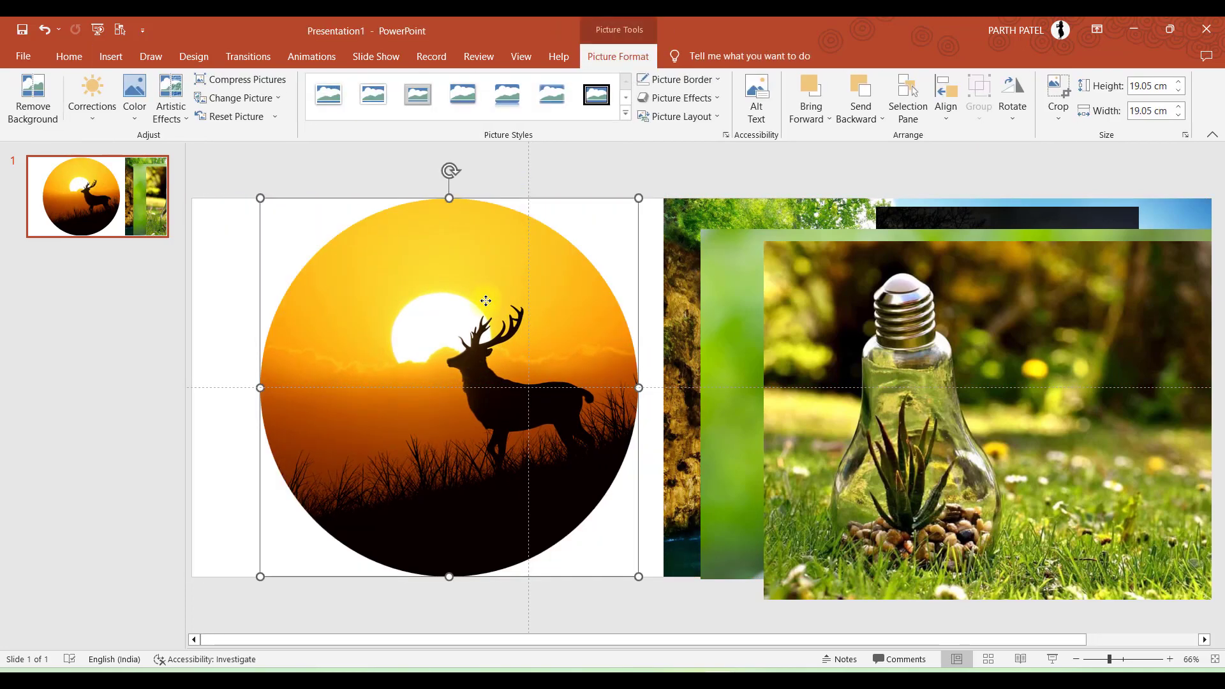
left_click(351, 150)
left_click(402, 261)
Apply an outer offset shadow preset to the circular deer photo
left_click(671, 98)
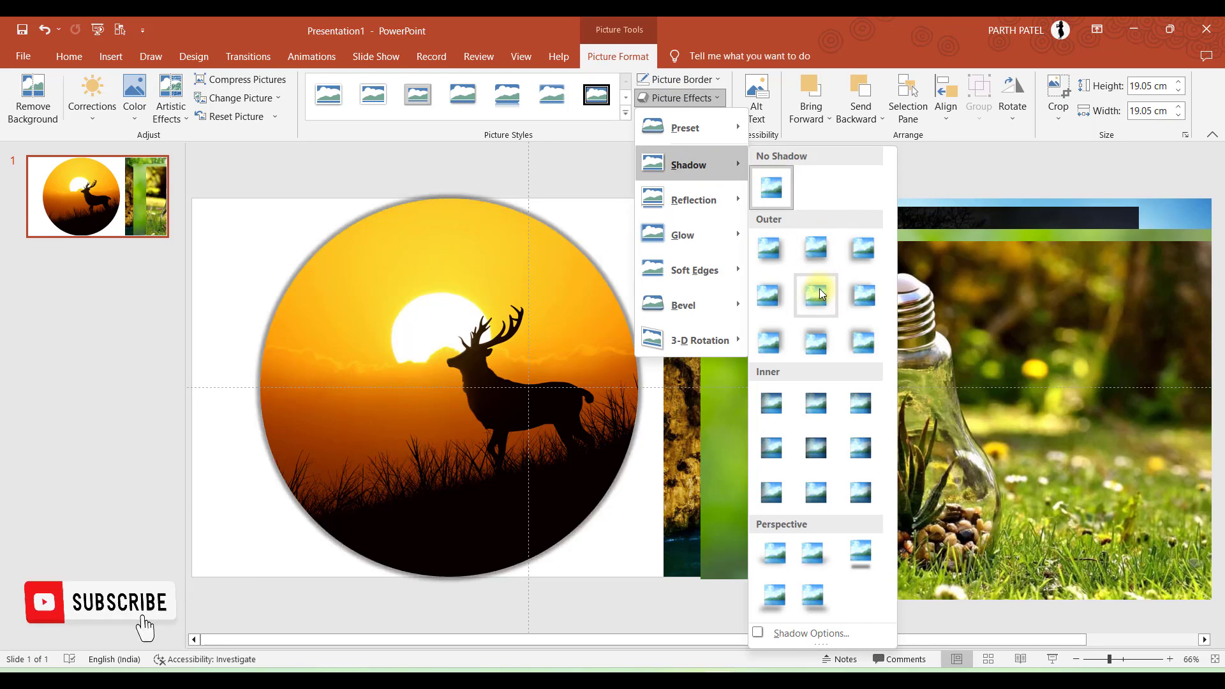
mouse_move(689, 165)
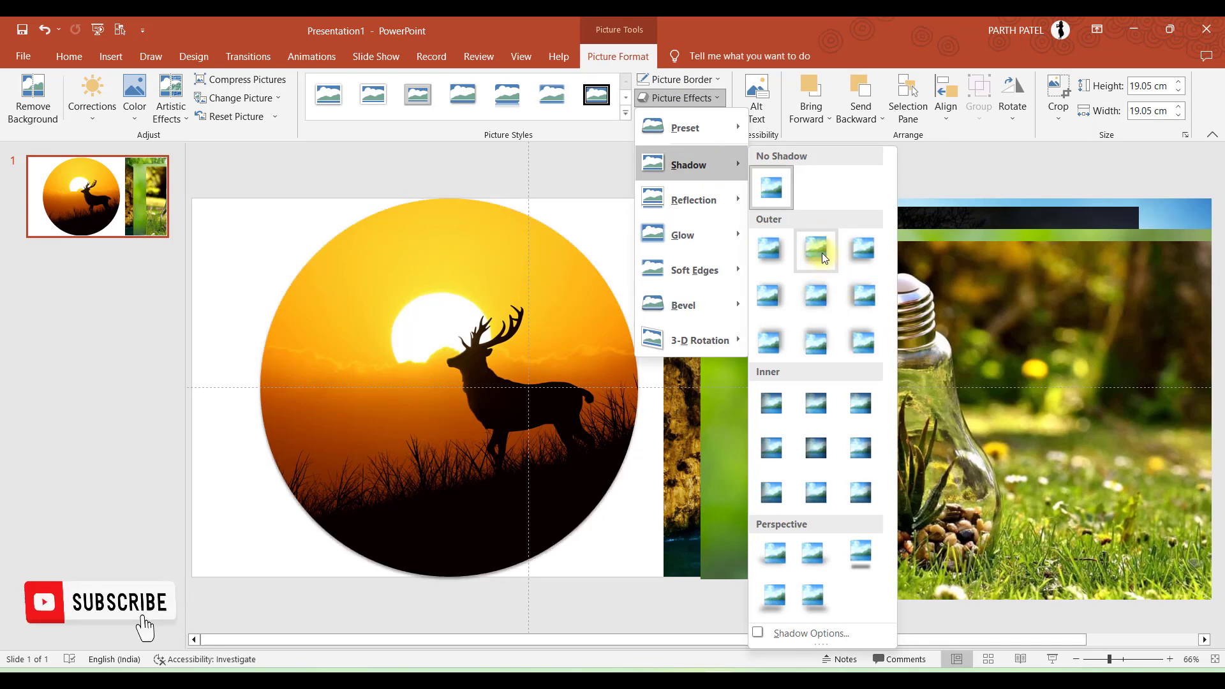
left_click(770, 305)
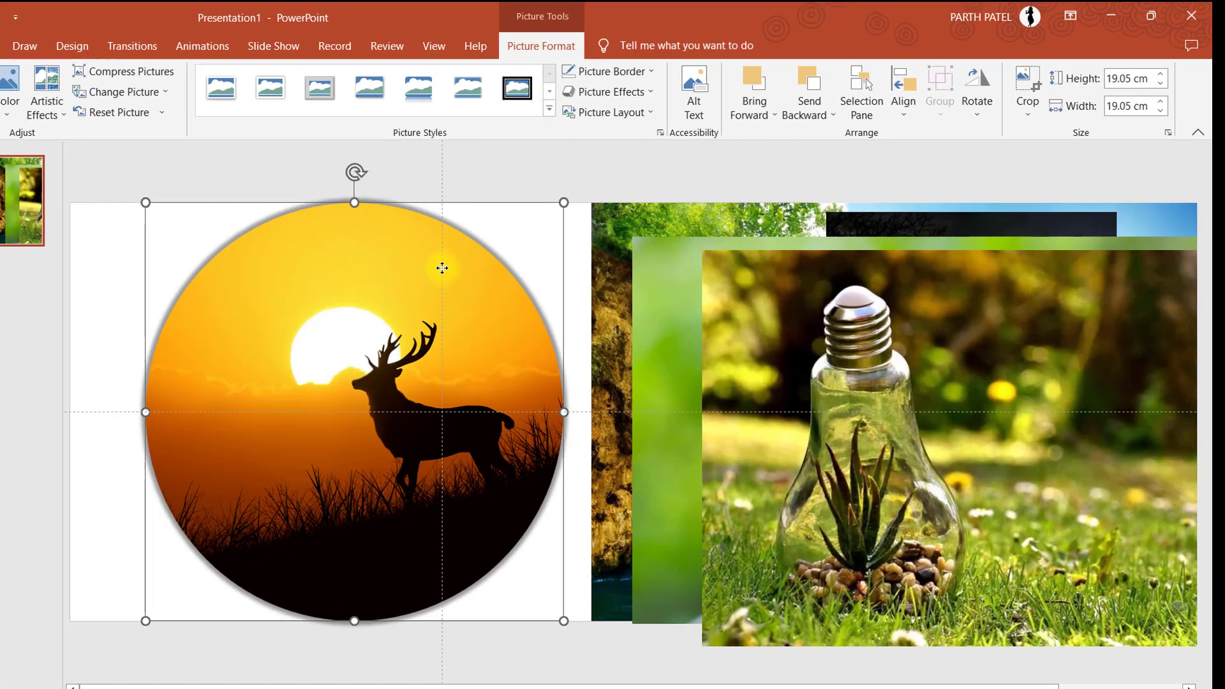
right_click(531, 259)
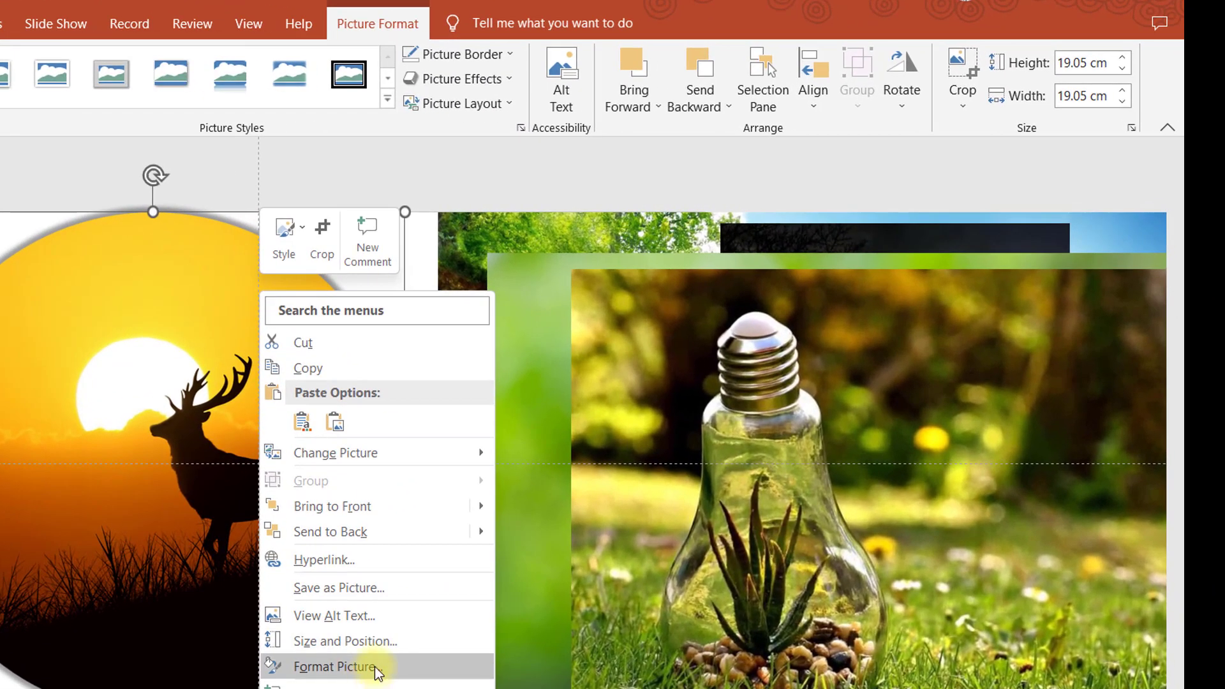
left_click(602, 536)
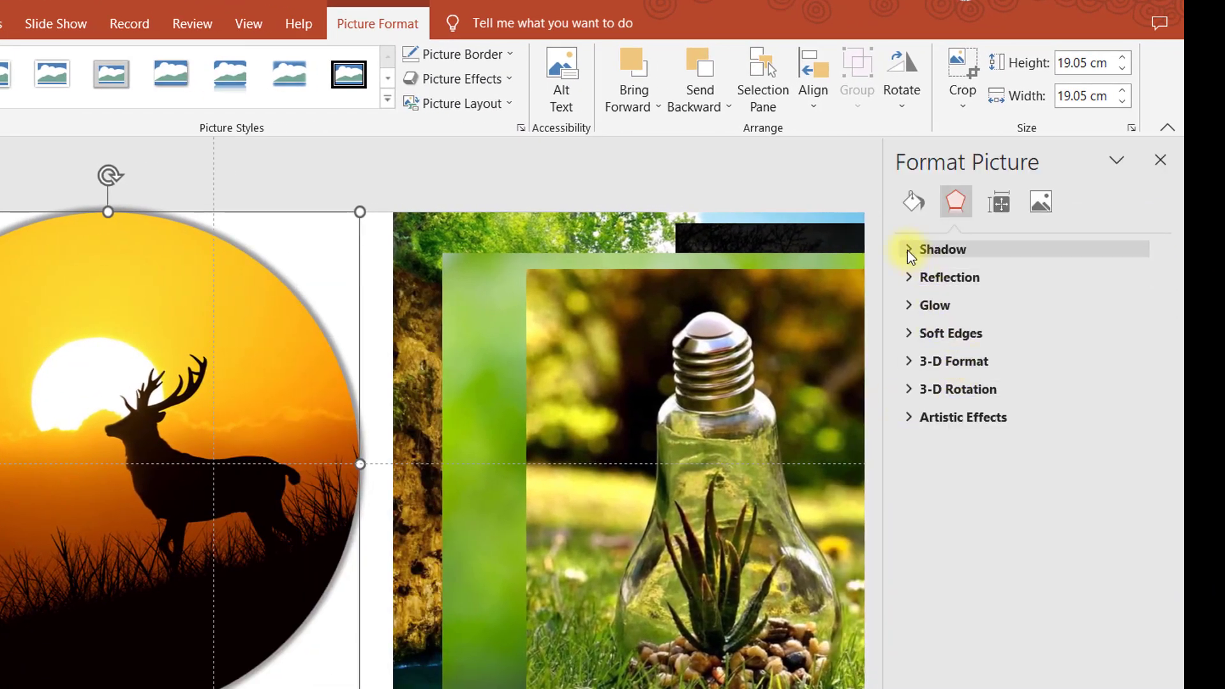
Set the shadow to 75% transparency, 105% size, 35 pt blur, 0° angle, 0 pt distance
left_click(919, 250)
left_click_drag(1037, 347, 1049, 346)
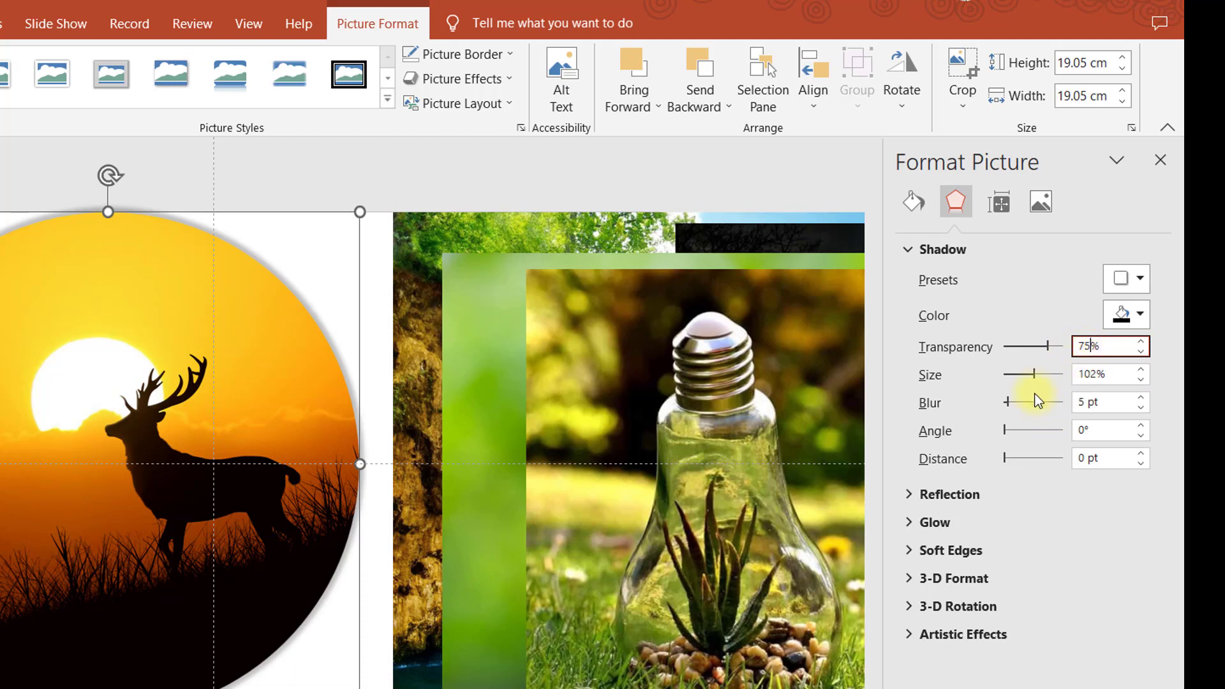
left_click_drag(1036, 378, 1034, 378)
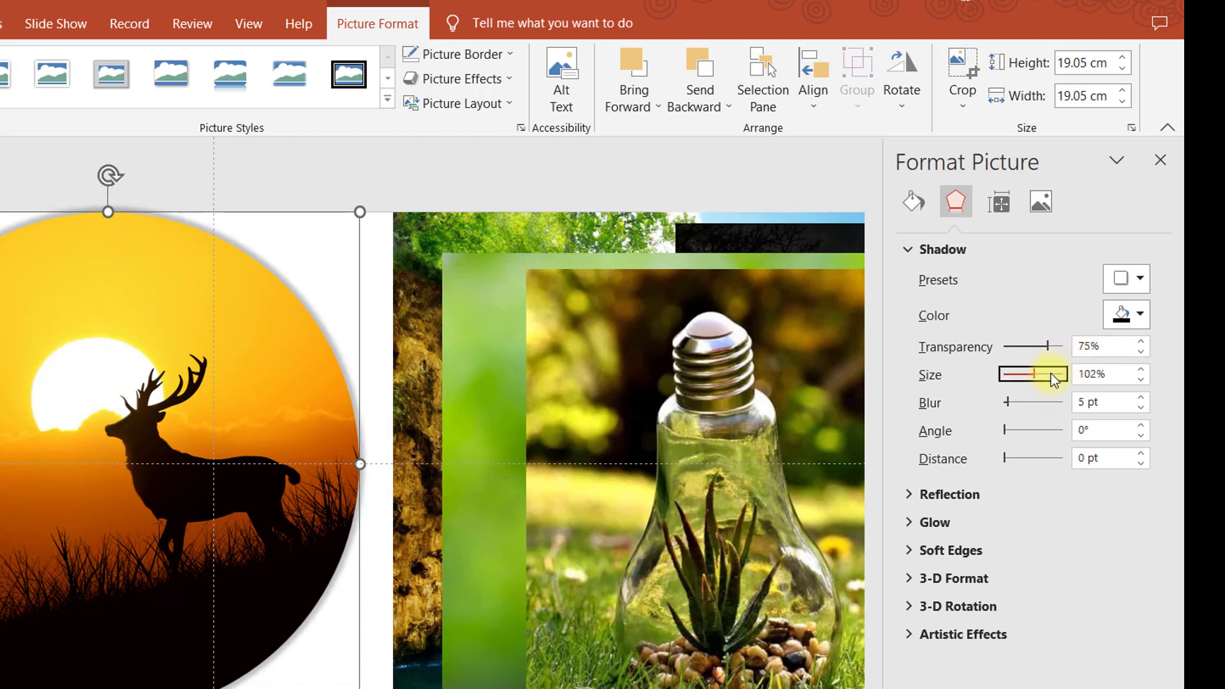
left_click(1144, 371)
left_click(1144, 372)
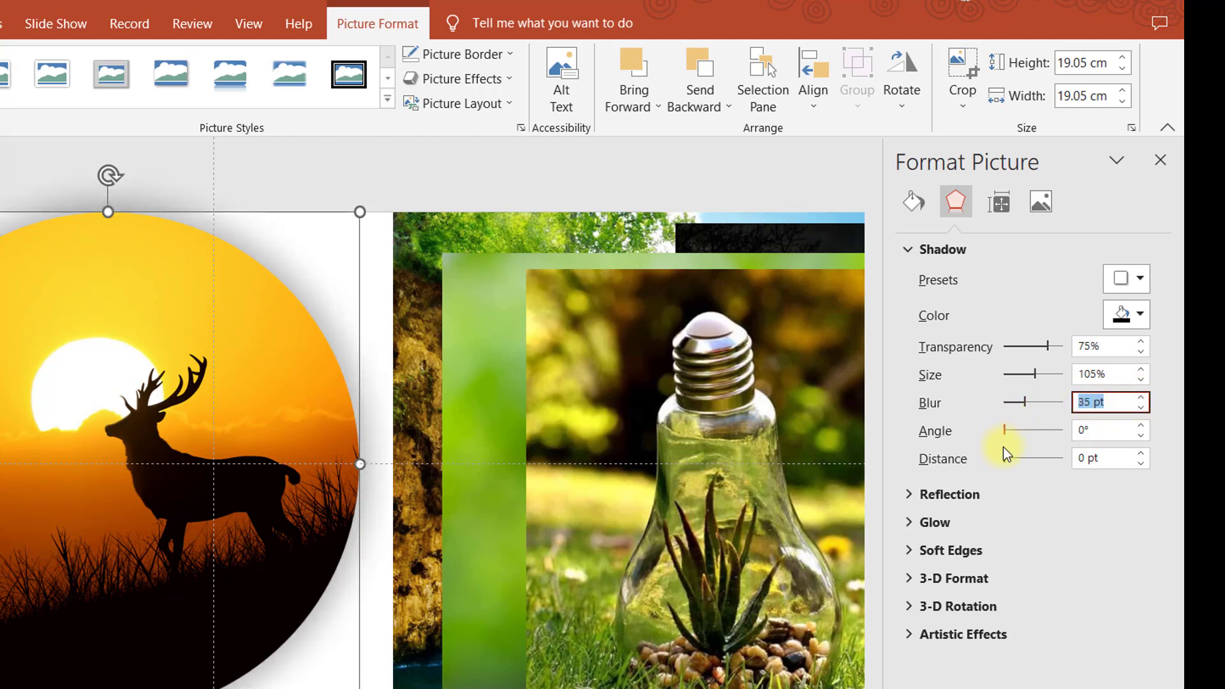
left_click_drag(1005, 459, 1005, 462)
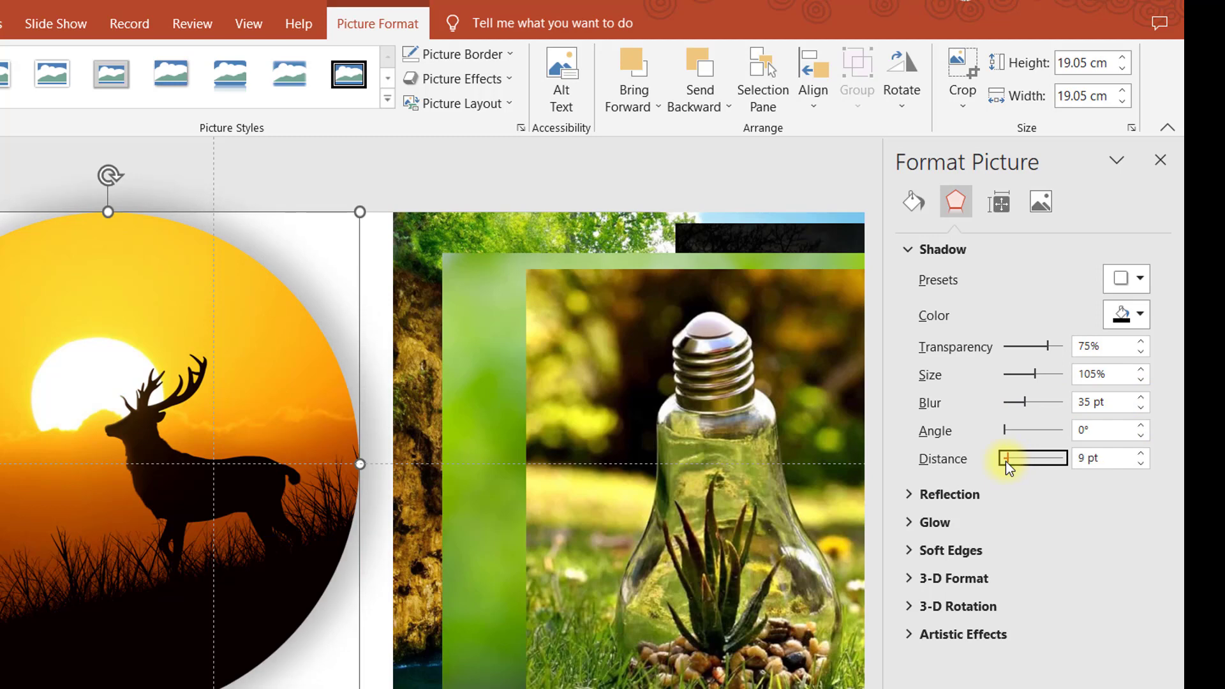
left_click(1115, 462)
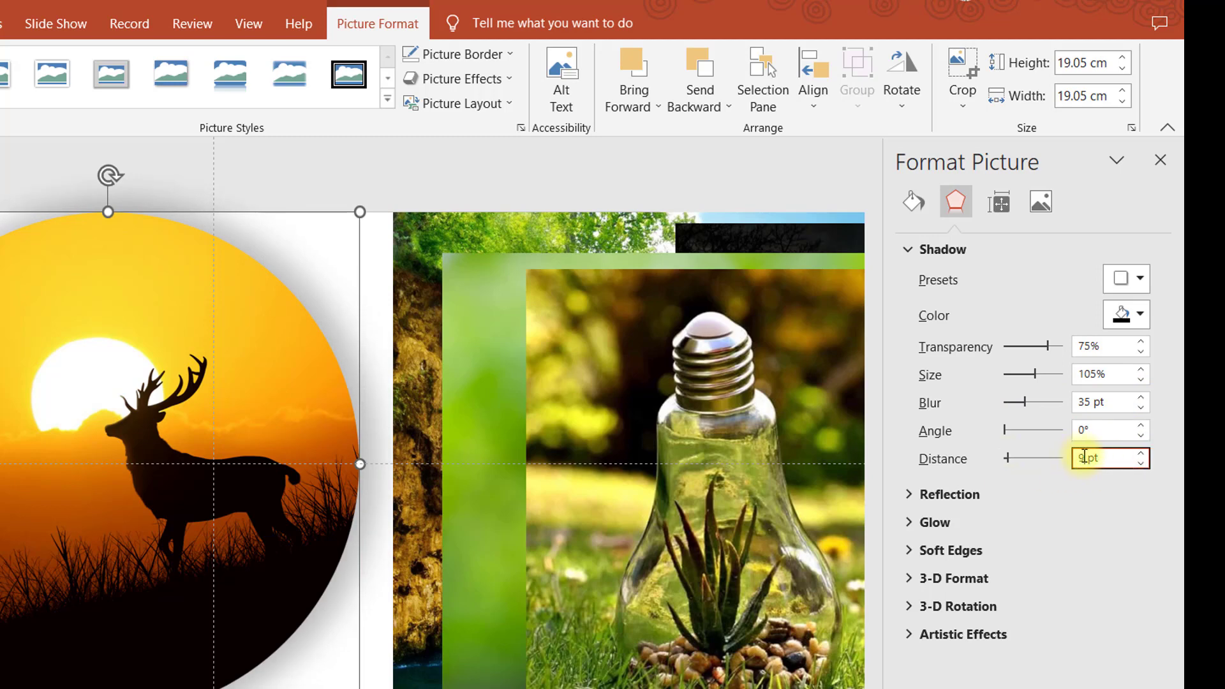
key("BackSpace")
type("0")
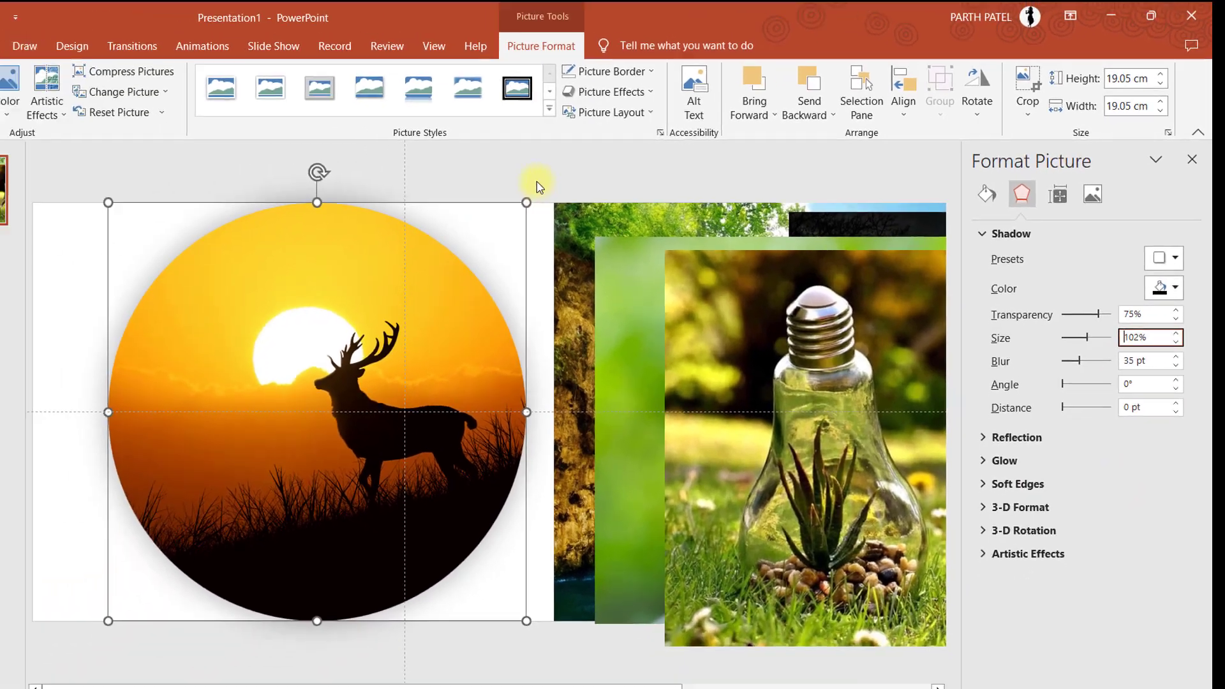
Move the sunset circle off to the left and centre the waterfall circle on the slide
left_click(572, 176)
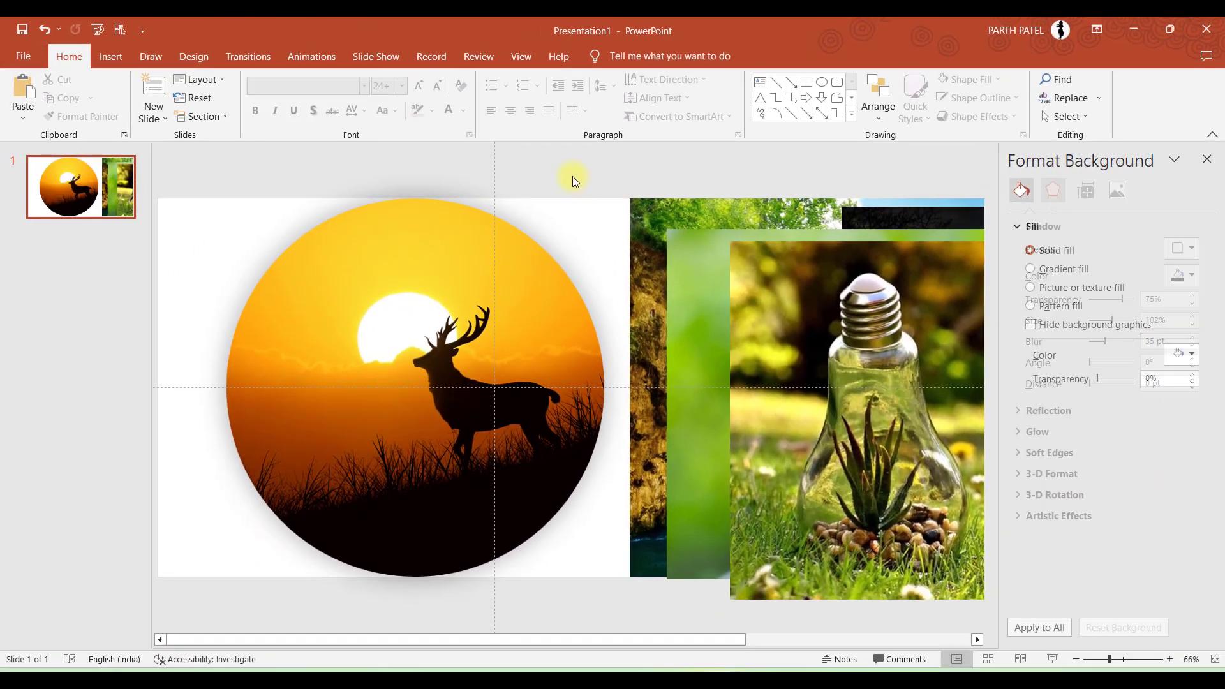
left_click(479, 317)
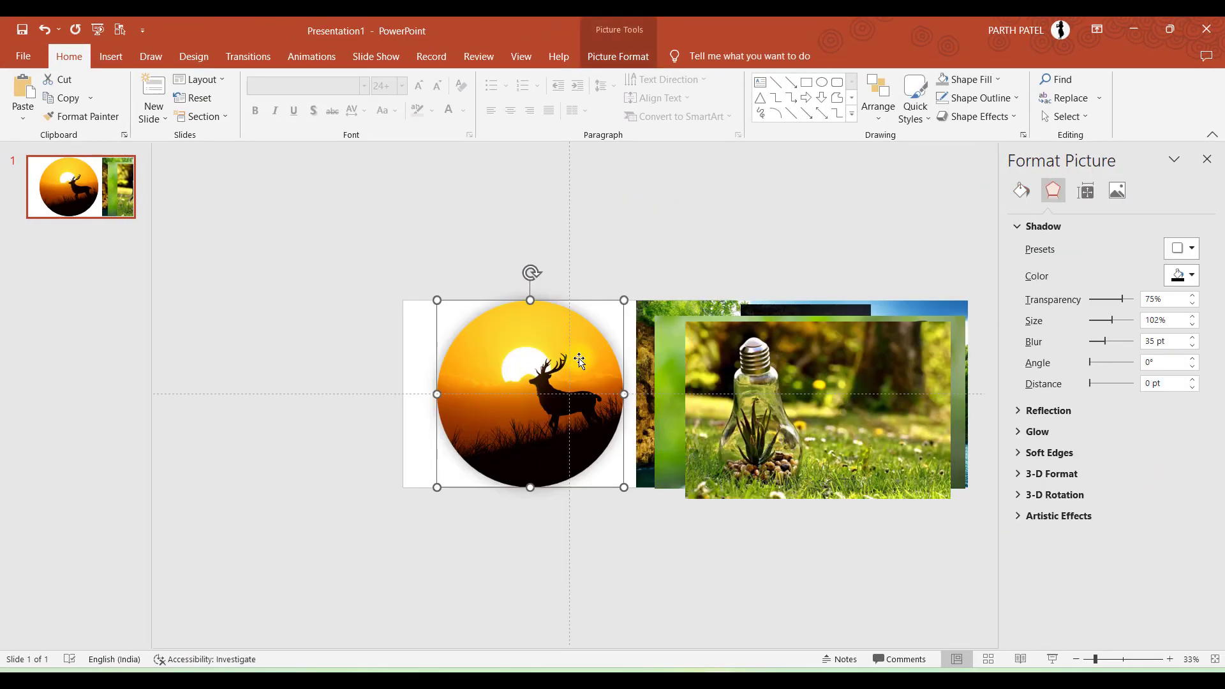
left_click_drag(580, 357, 323, 353)
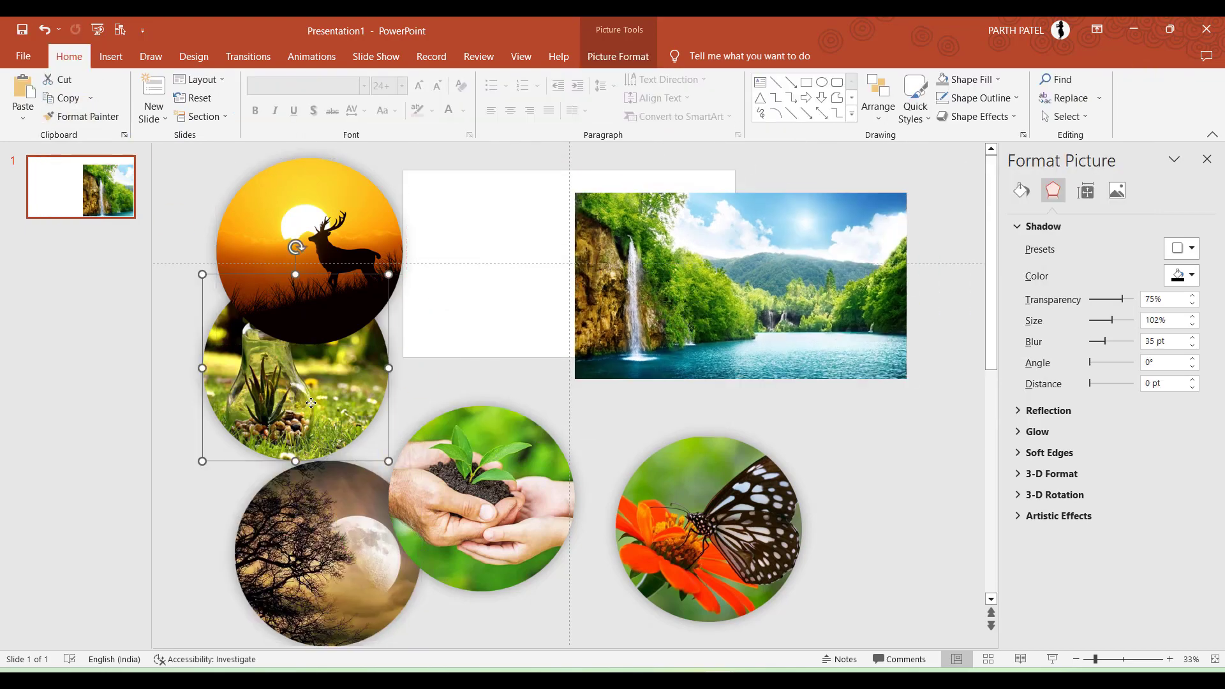
left_click_drag(732, 267, 630, 268)
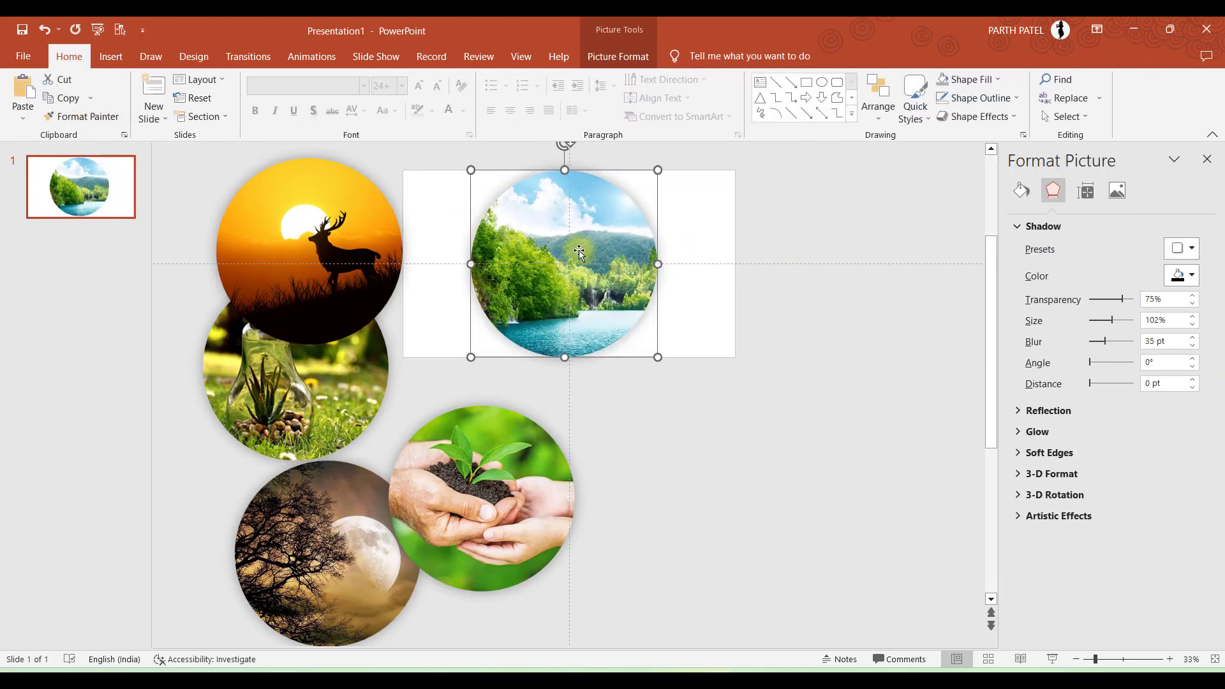
left_click(821, 401)
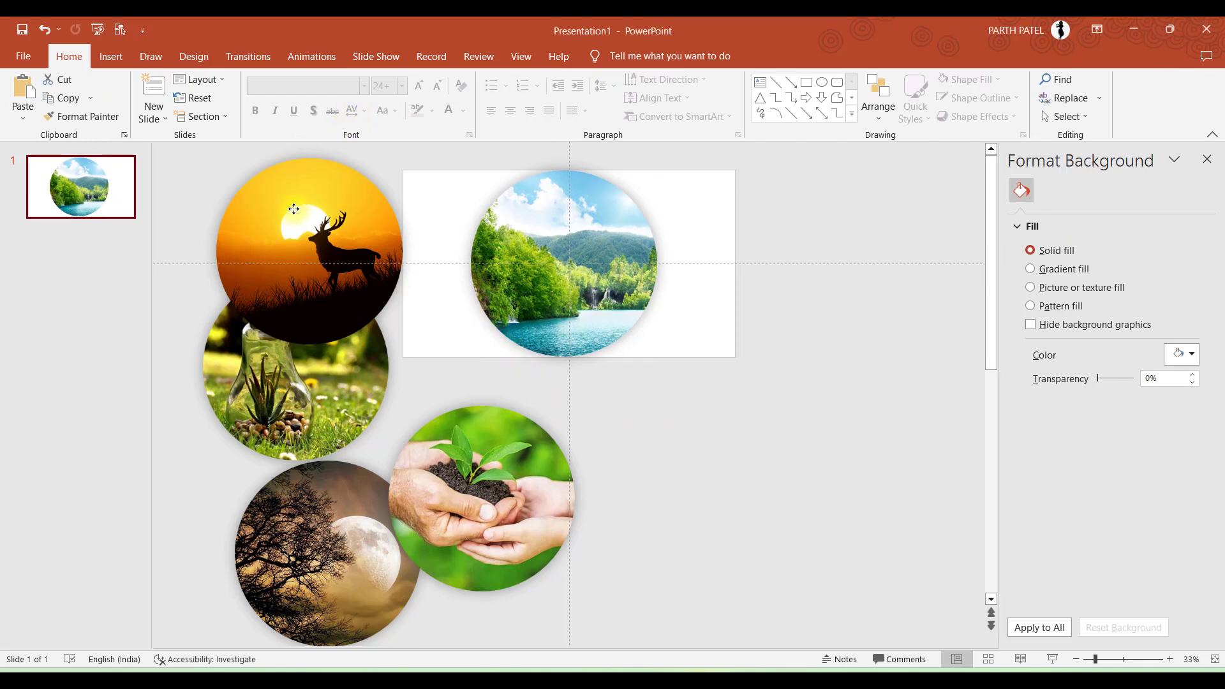
Align the circular photos on a common centre line, adjust stacking order, and select all five
left_click(342, 184)
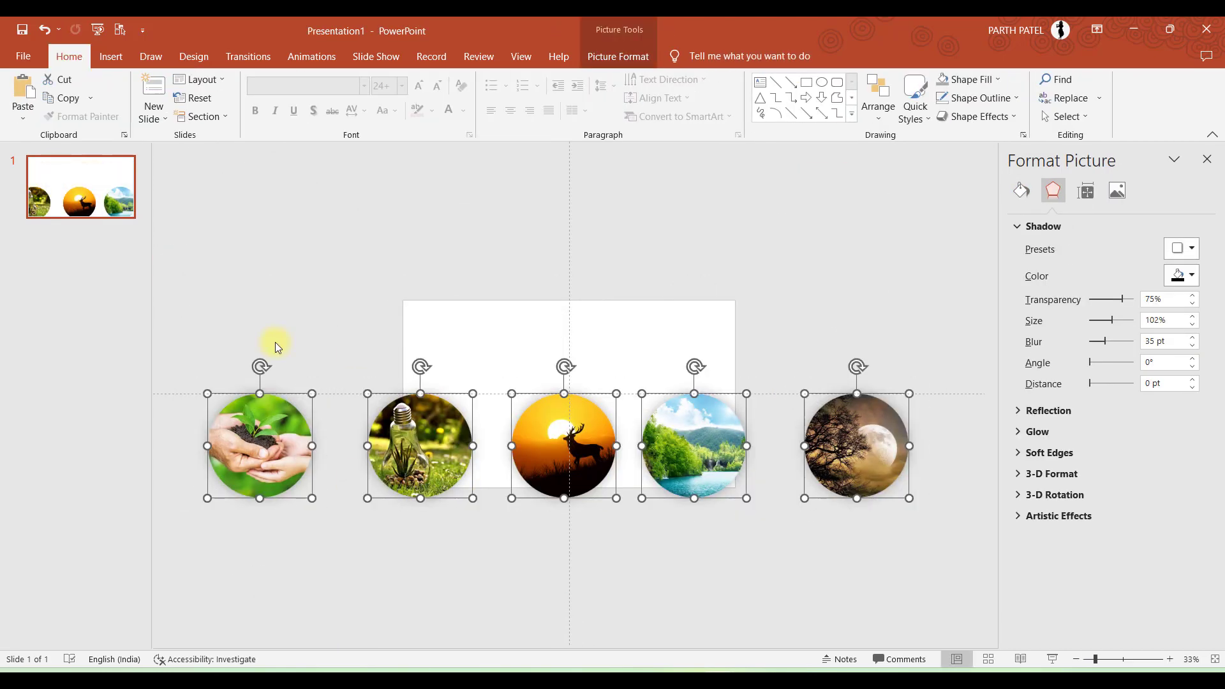
left_click(873, 115)
left_click(1006, 351)
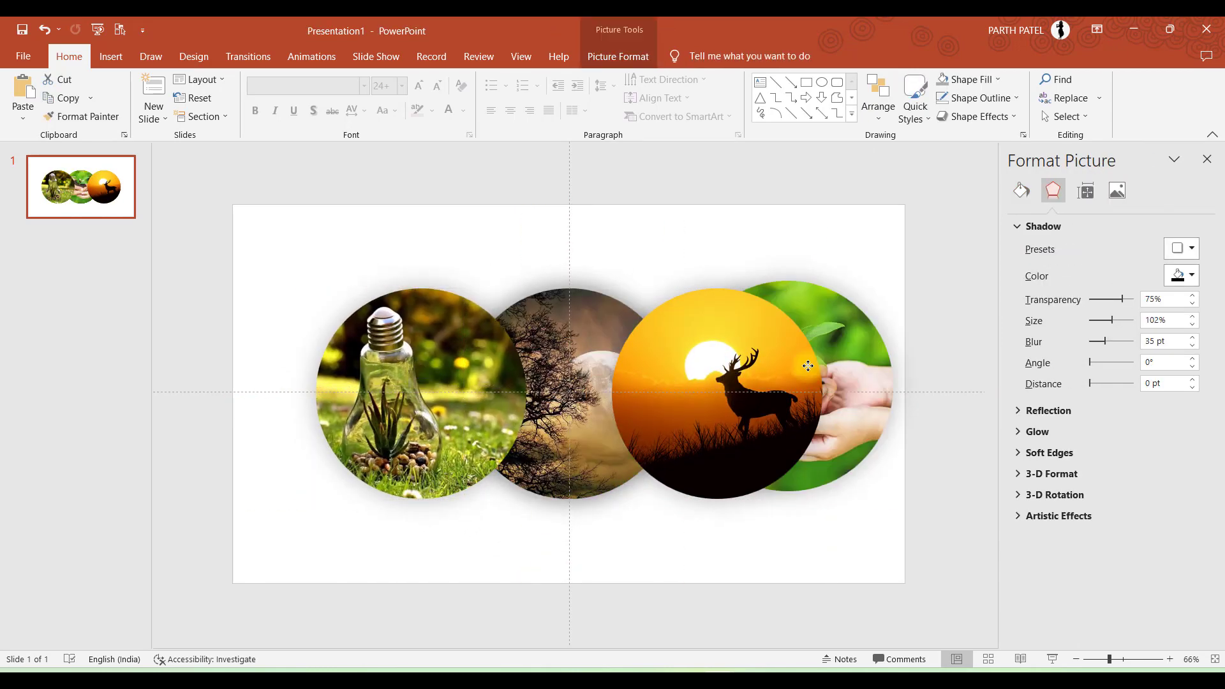
left_click(908, 190)
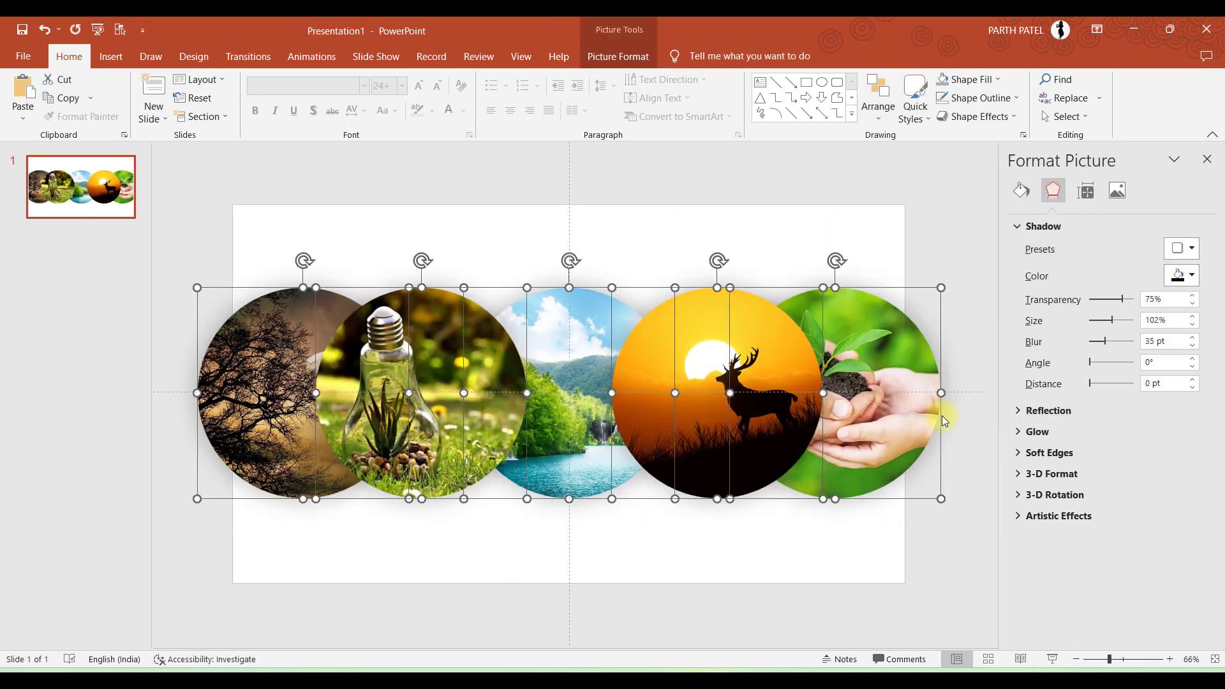
left_click(208, 227)
mouse_move(179, 188)
left_mouse_down()
mouse_move(913, 475)
mouse_move(977, 547)
left_mouse_up()
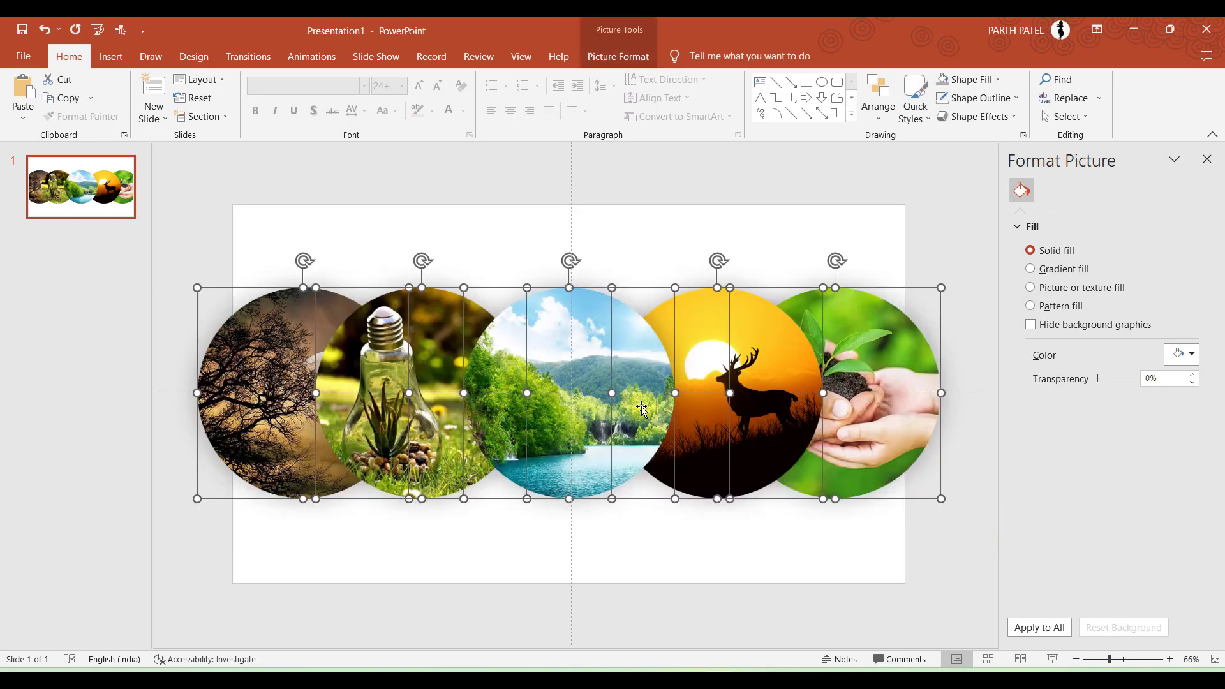
left_click(612, 57)
left_click(680, 98)
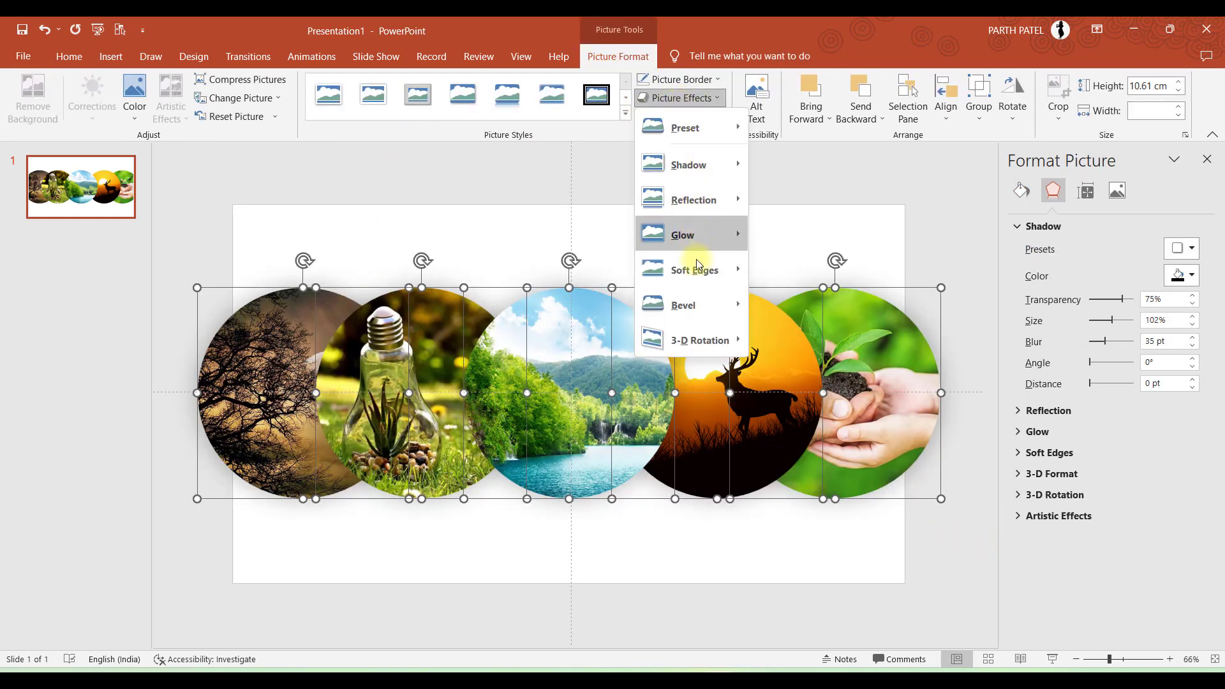
mouse_move(683, 304)
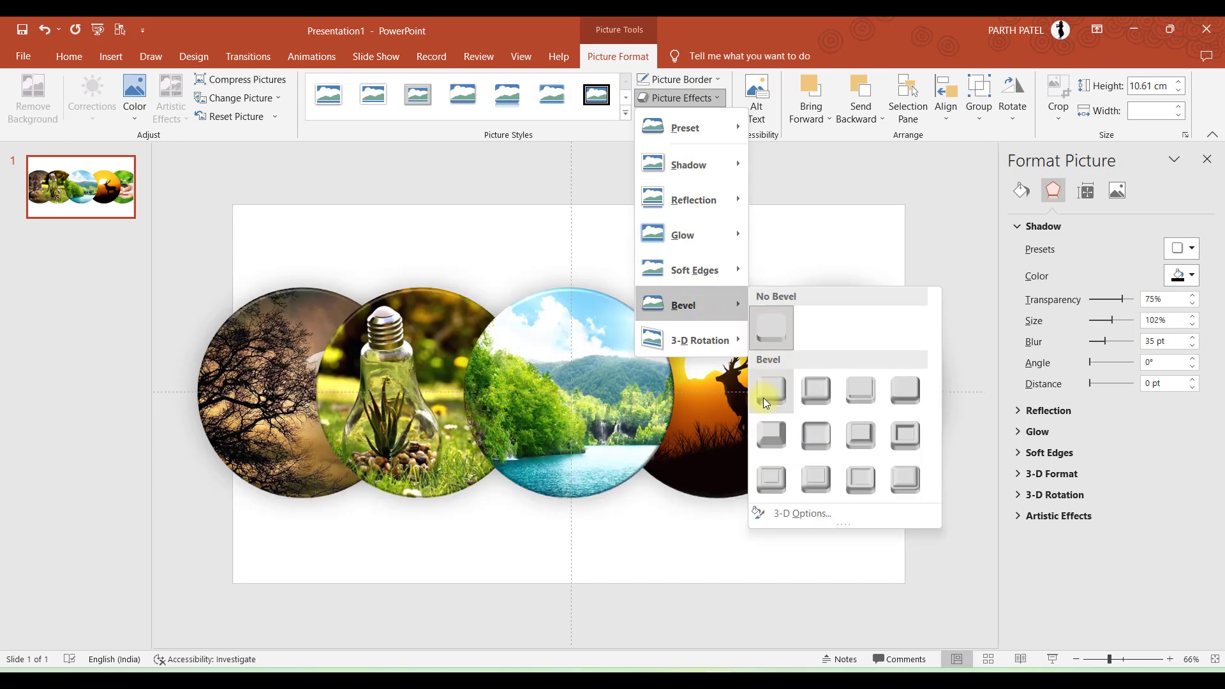
Give all five circles a Circle bevel and soften their shadow
left_click(765, 396)
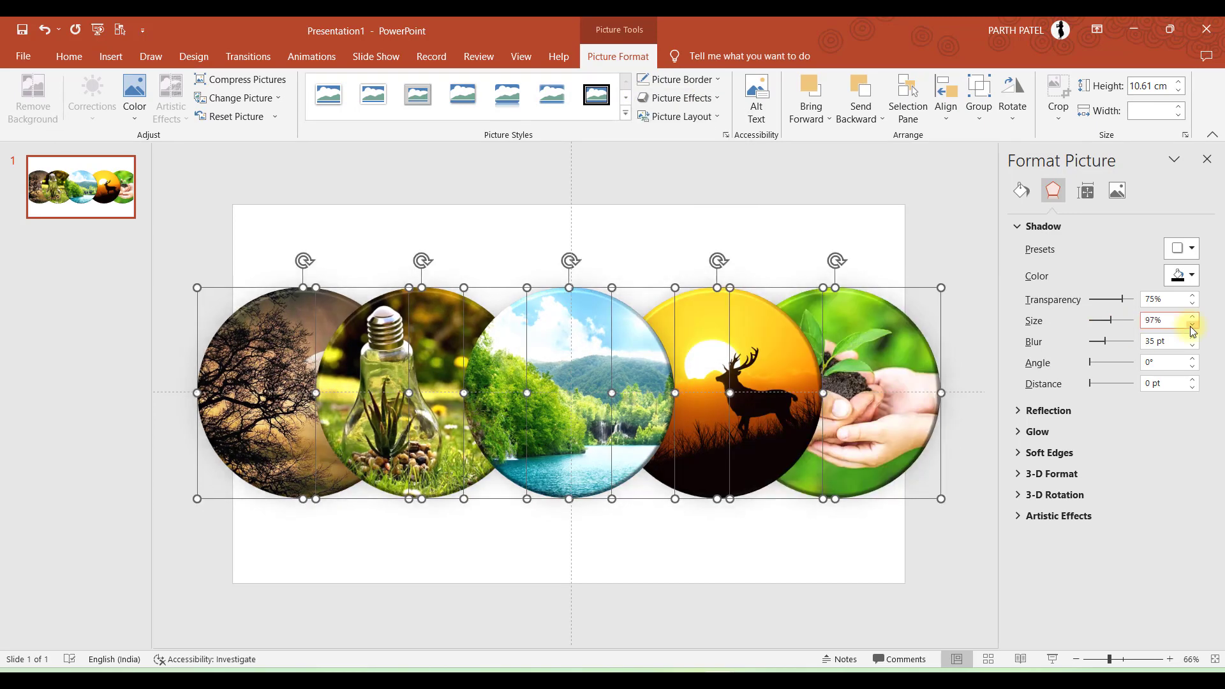
left_click(1042, 226)
left_click(1052, 306)
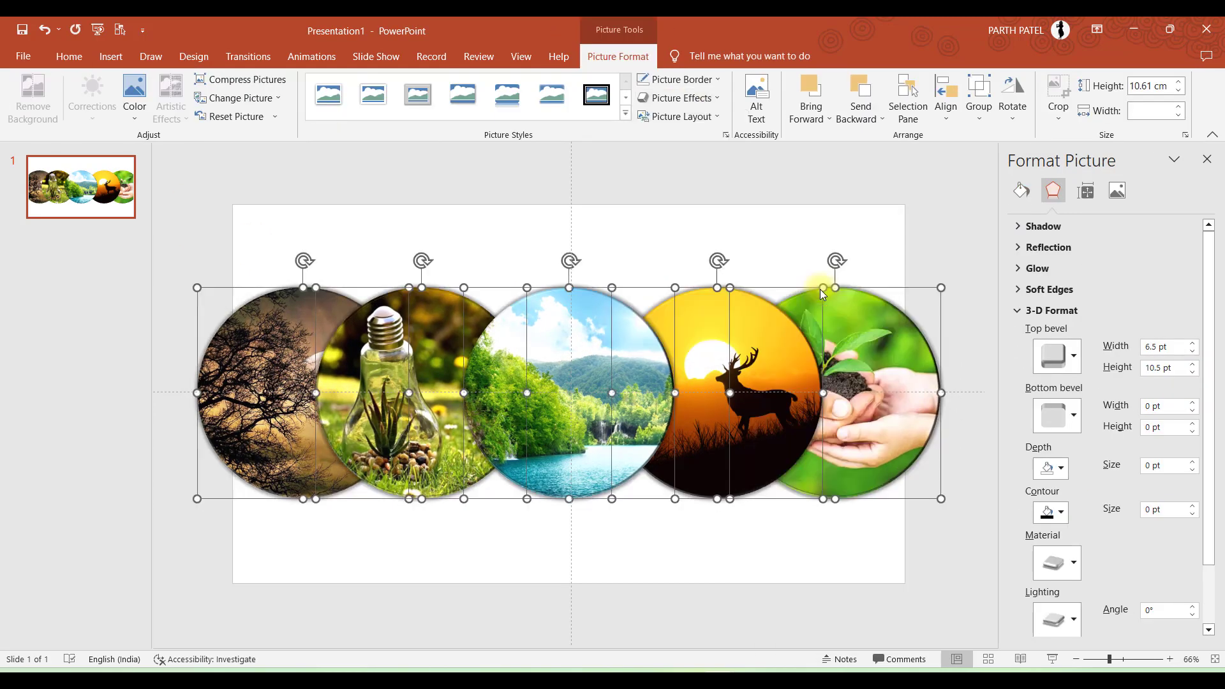
left_click(1043, 226)
left_click_drag(1129, 342, 1101, 347)
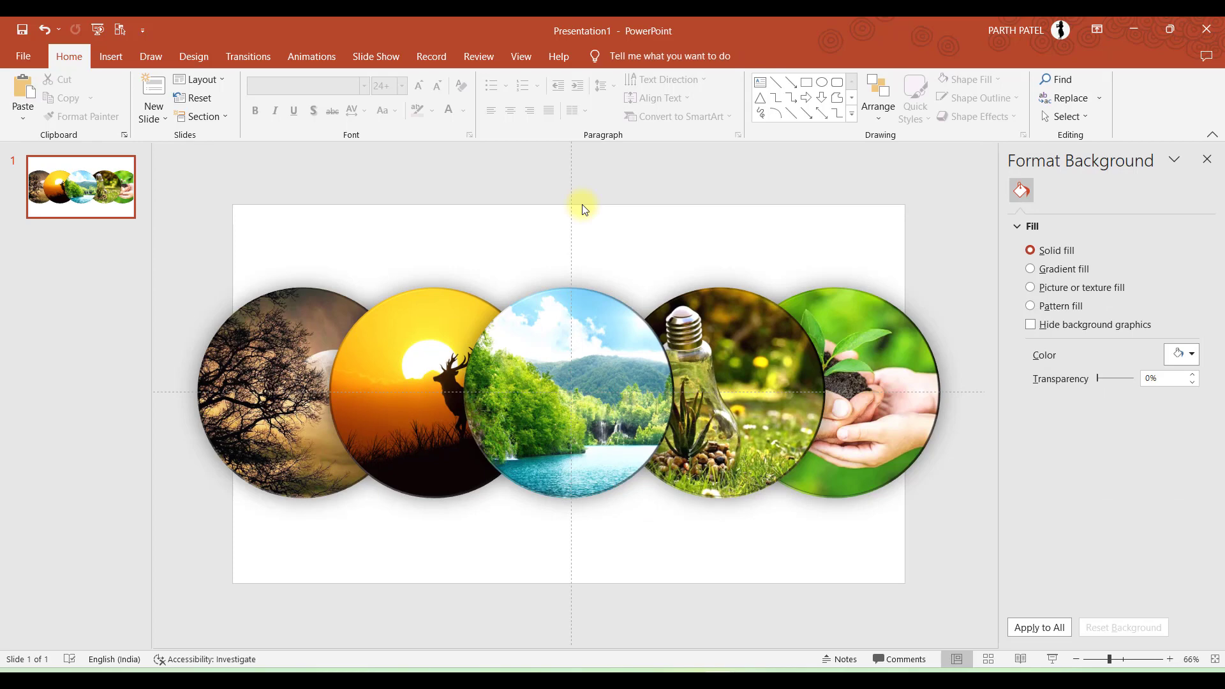
Check the finished carousel, then resize the centre waterfall circle to 12 cm
key("alt+Tab")
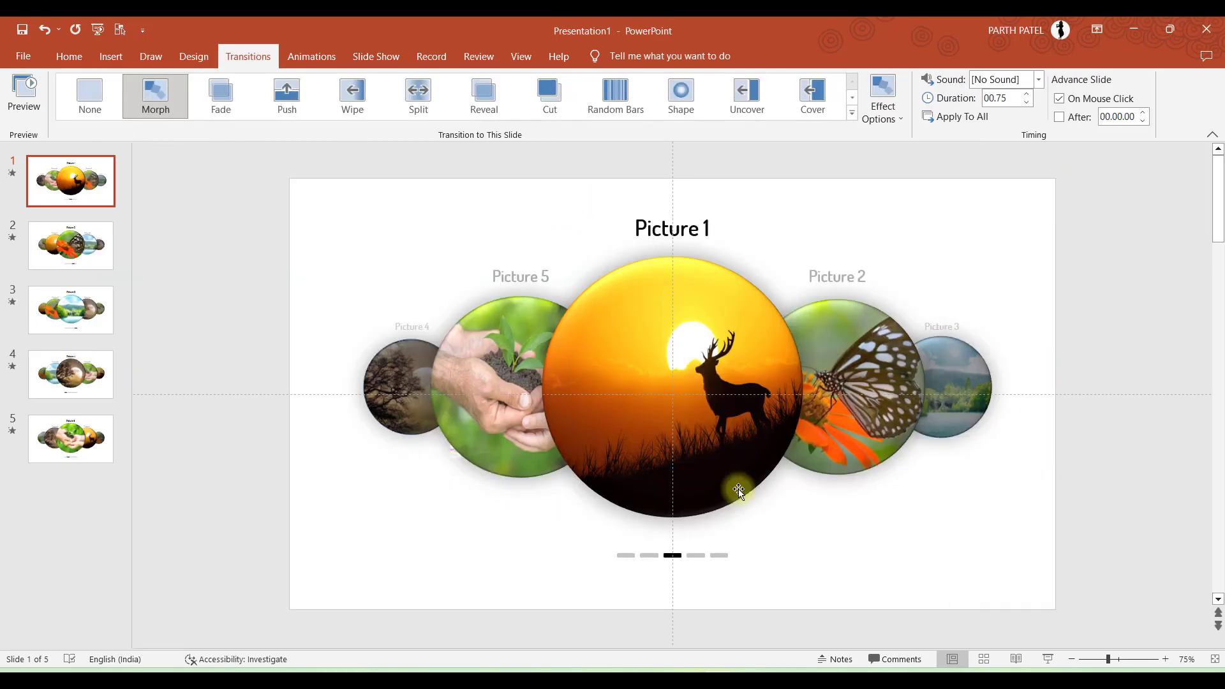
key("alt+Tab")
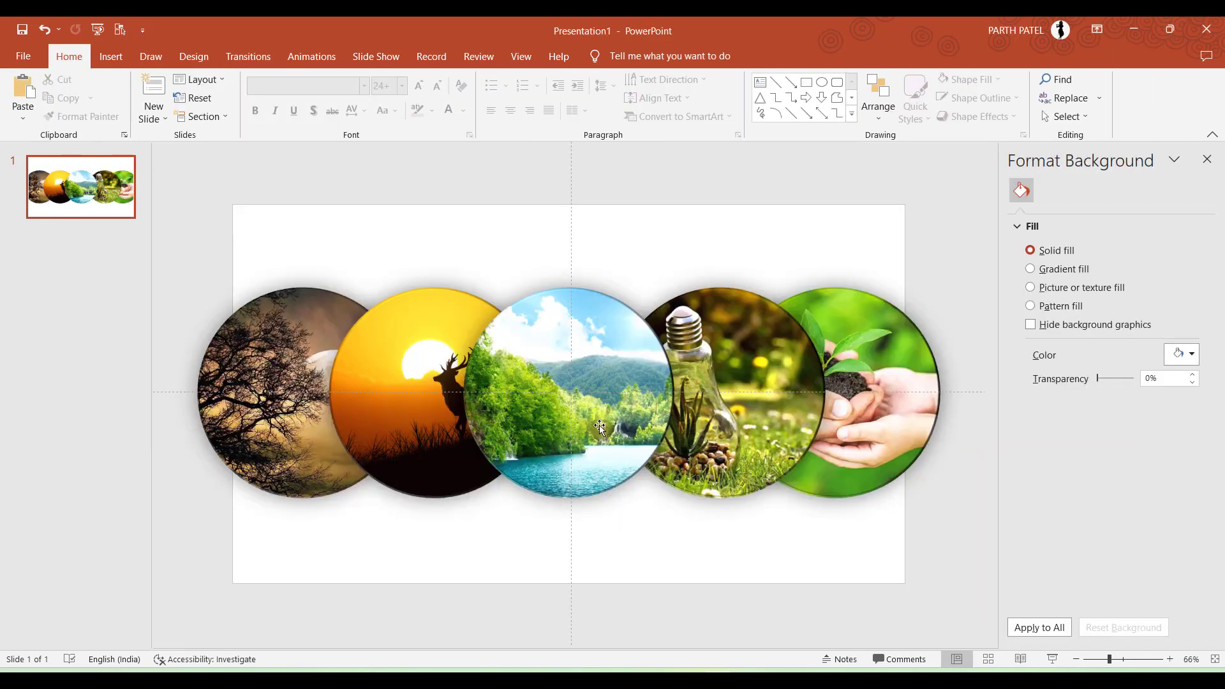
left_click(609, 383)
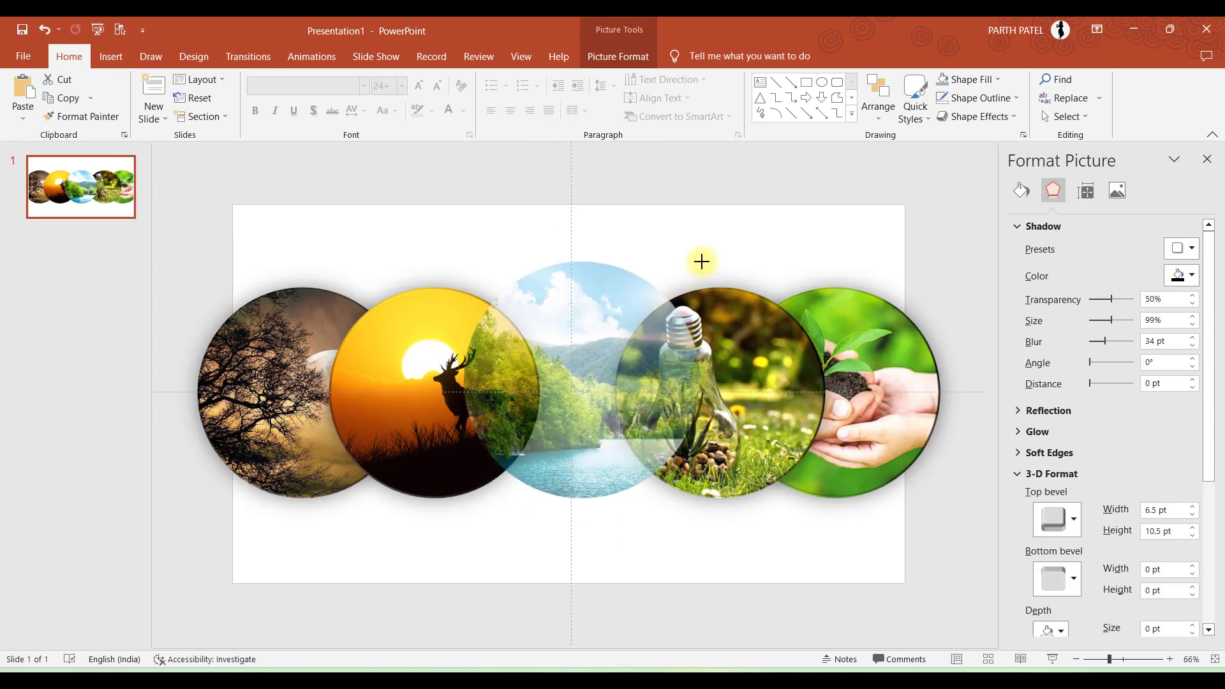
left_click_drag(692, 272, 705, 254)
left_click_drag(617, 356, 604, 359)
left_click(617, 56)
type("1")
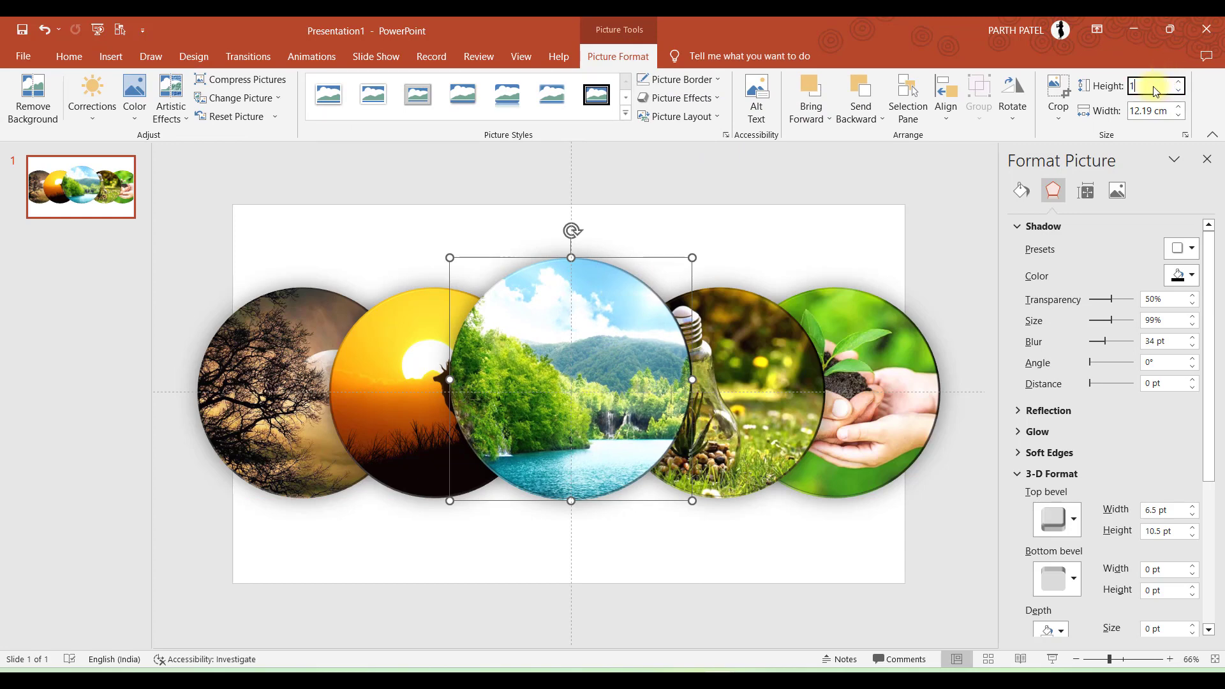
type("3")
key("Return")
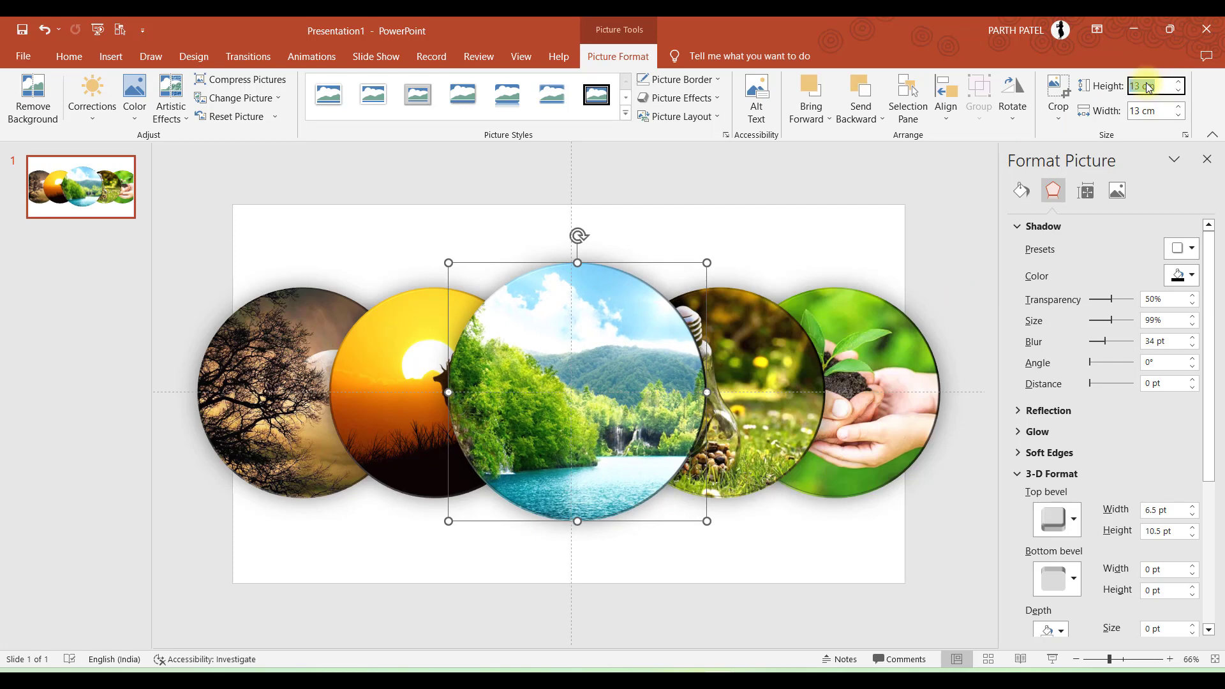
type("2")
key("Return")
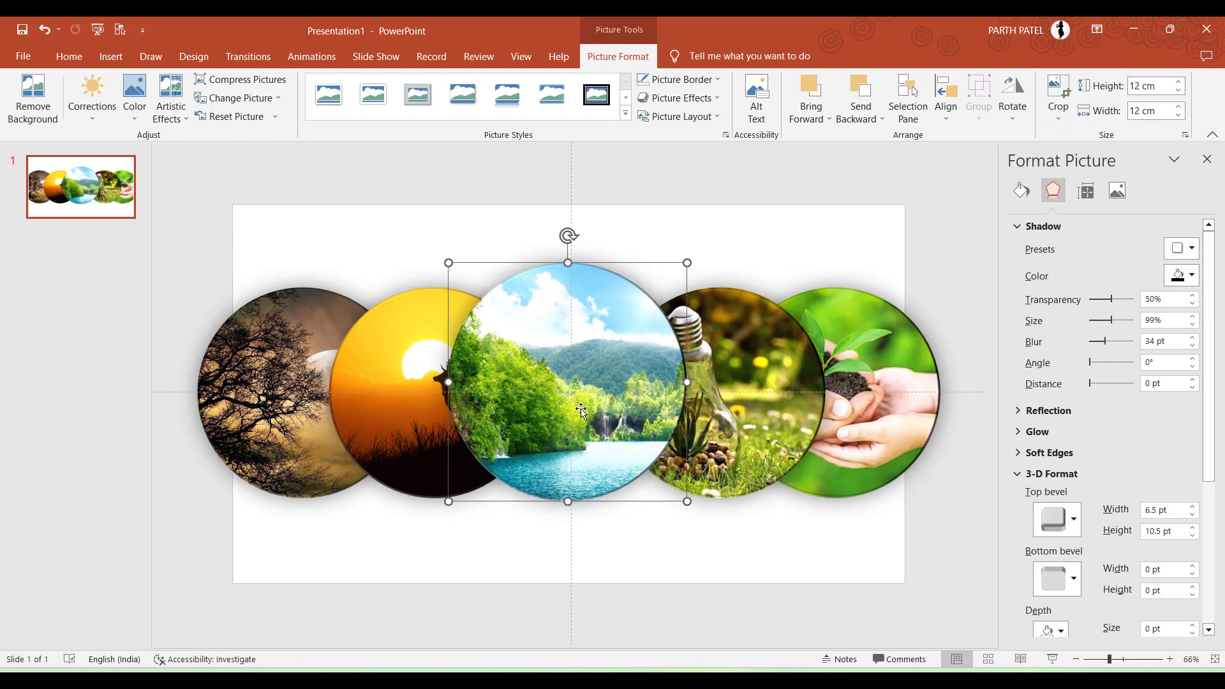
left_click_drag(581, 409, 584, 414)
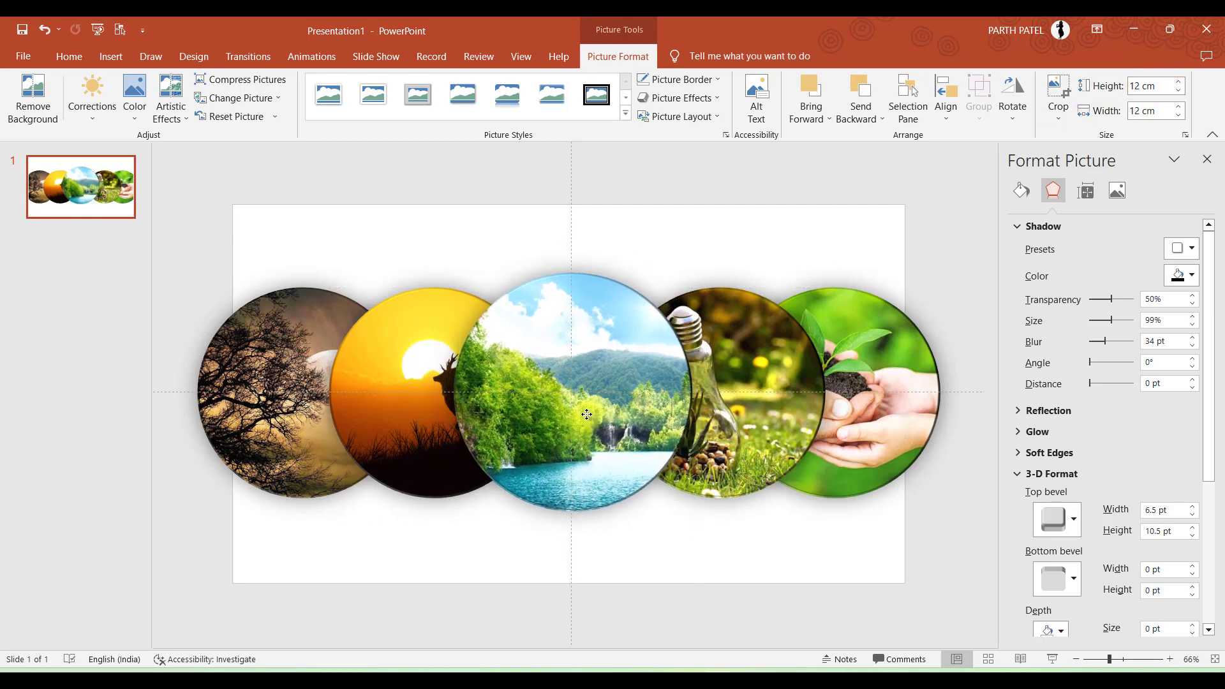
left_click_drag(584, 413, 585, 412)
Shrink the bulb and sunset pictures to 9 cm and move them toward the centre
left_click(729, 350)
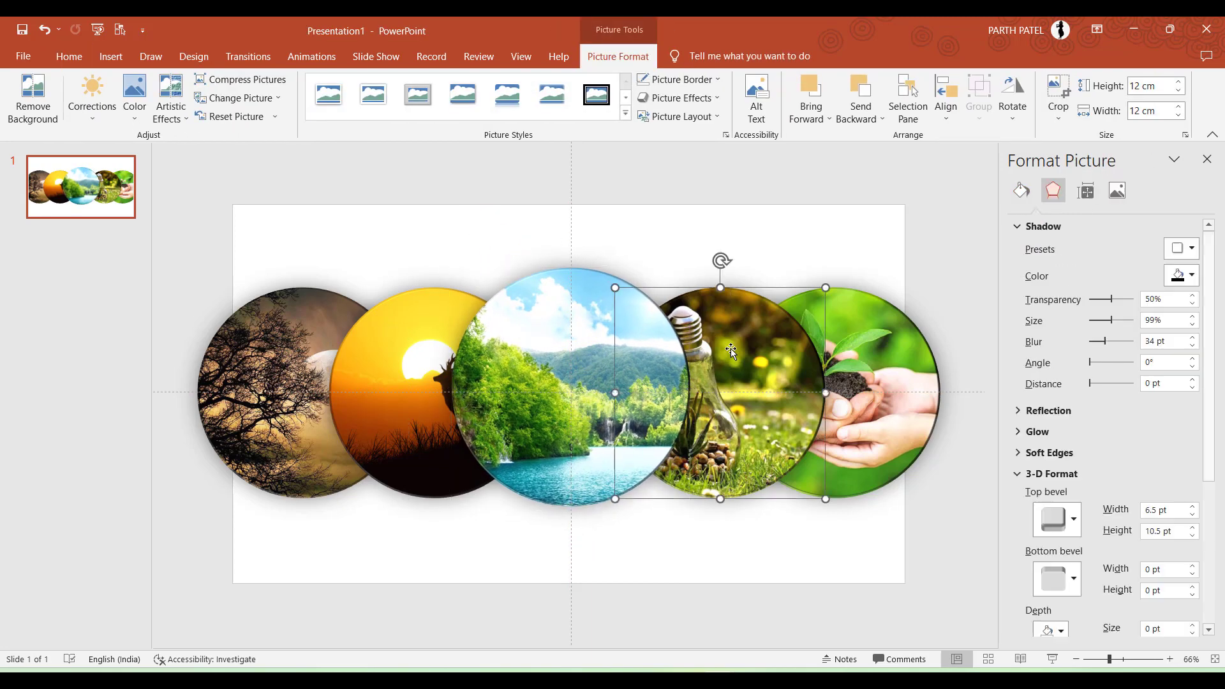
left_click(439, 368, "shift")
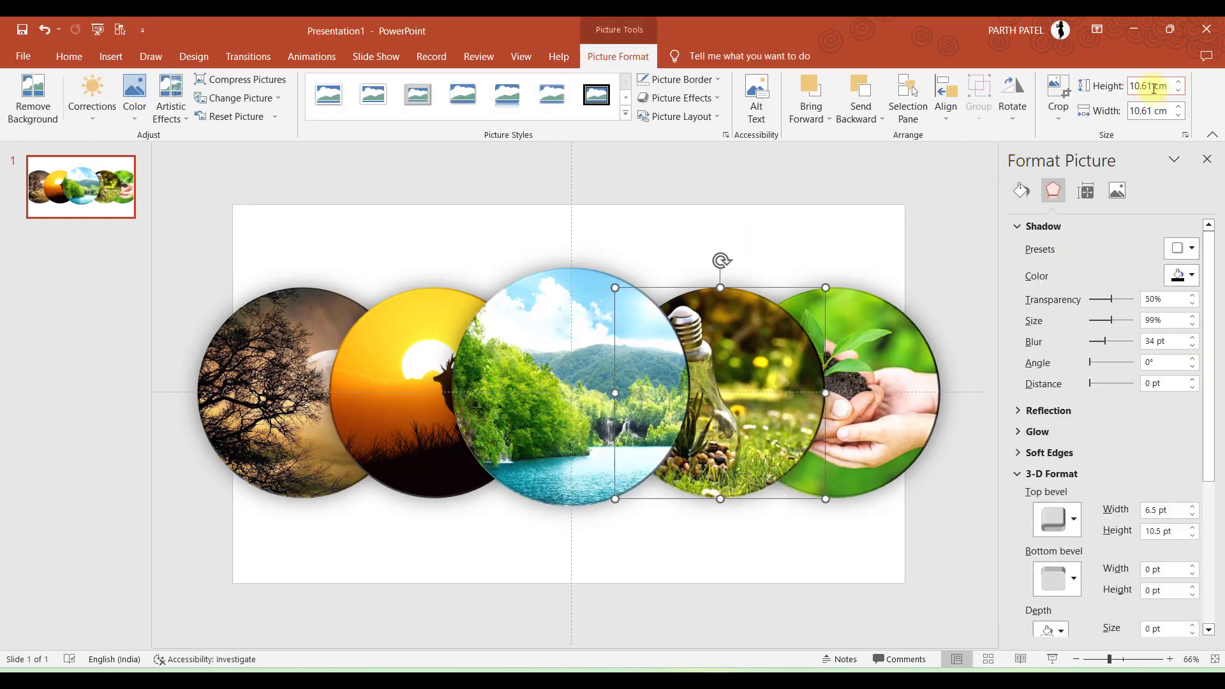
key("Return")
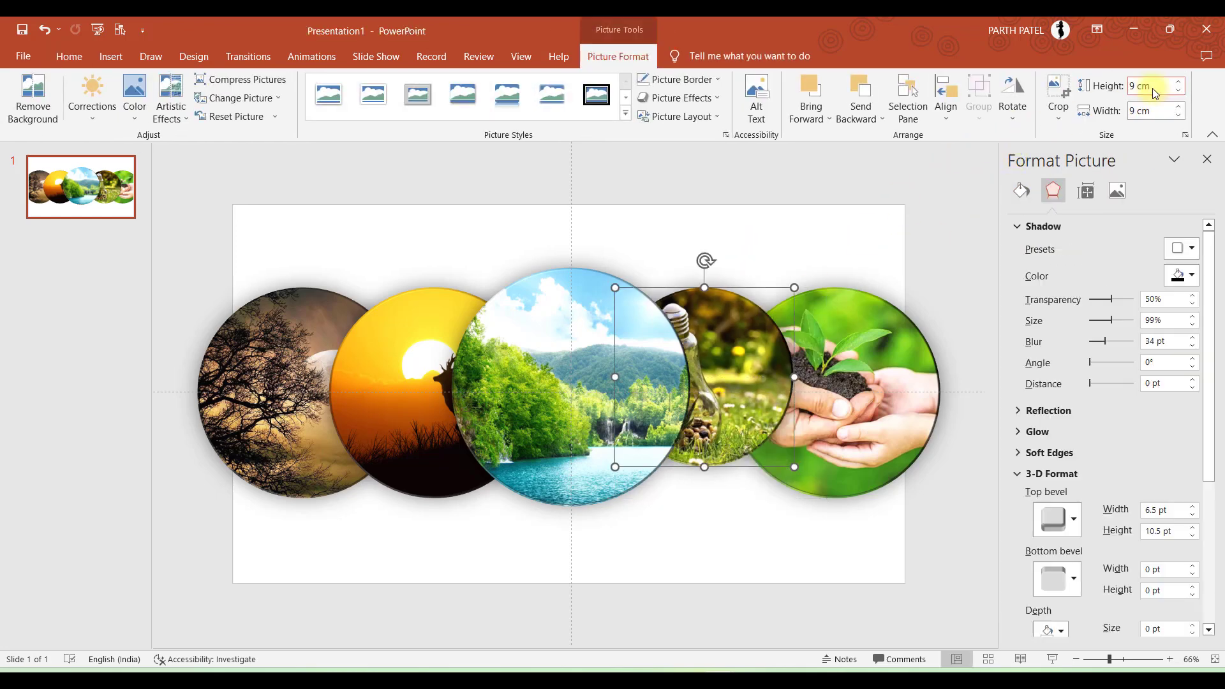
left_click_drag(713, 357, 731, 373)
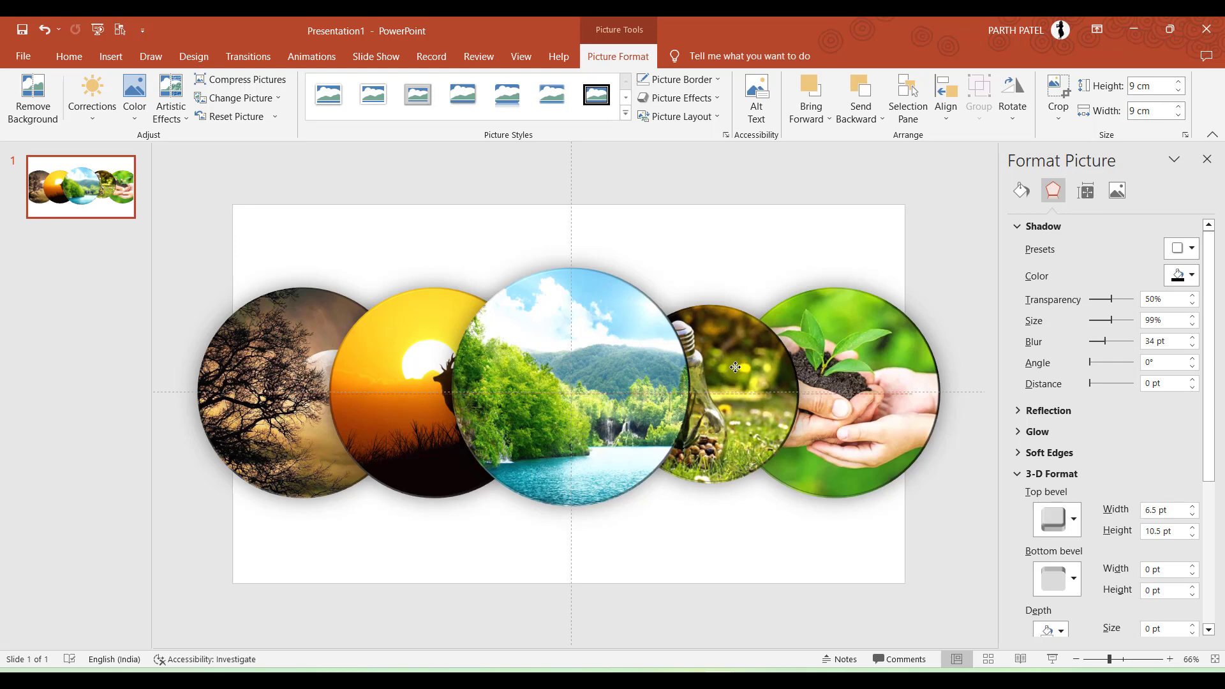
left_click(425, 355)
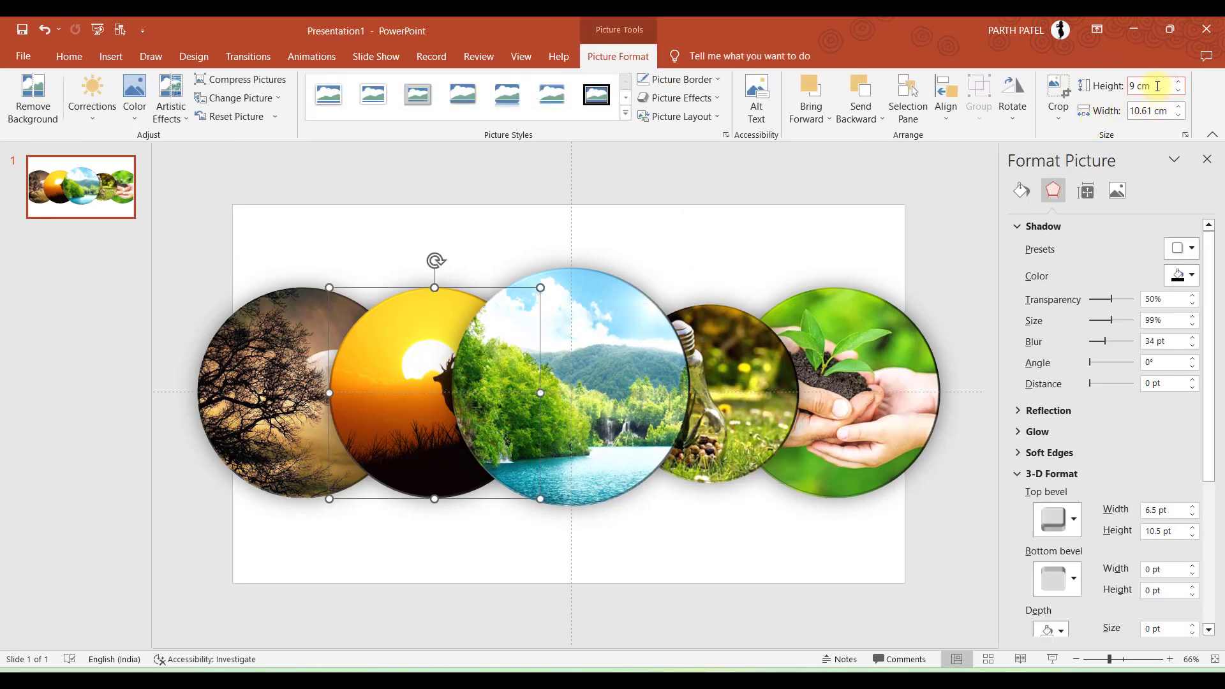
key("Return")
left_click(449, 228)
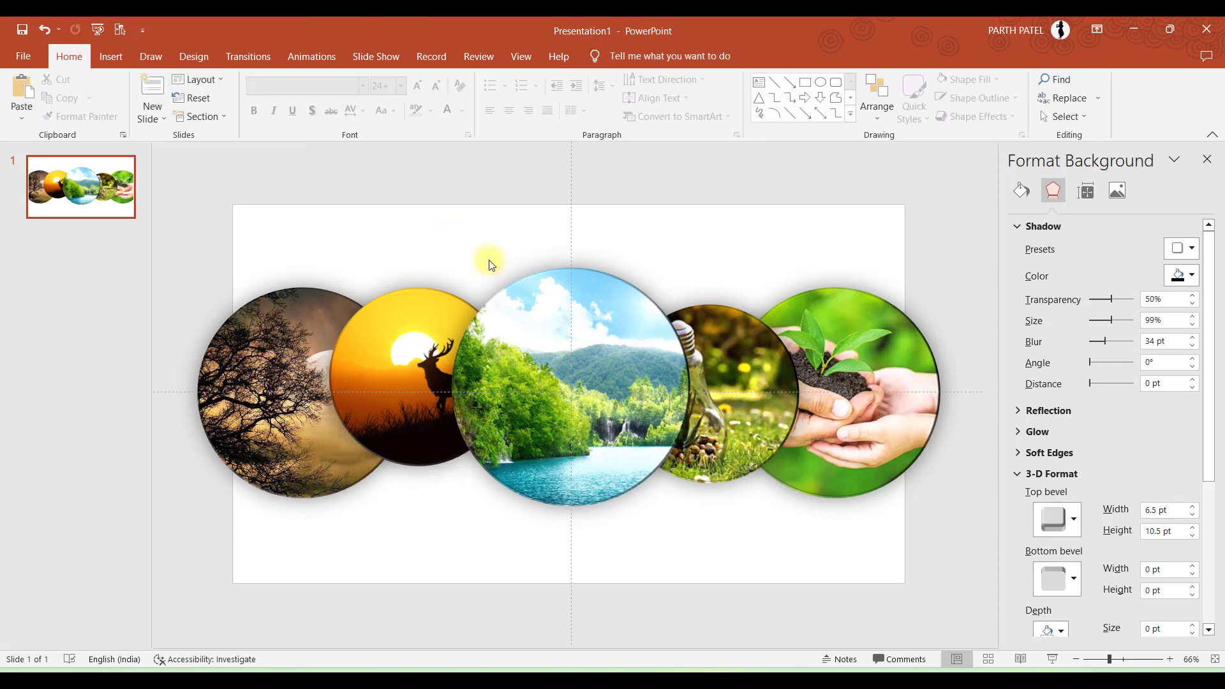
left_click(402, 336)
left_click_drag(402, 334, 402, 351)
key("Escape")
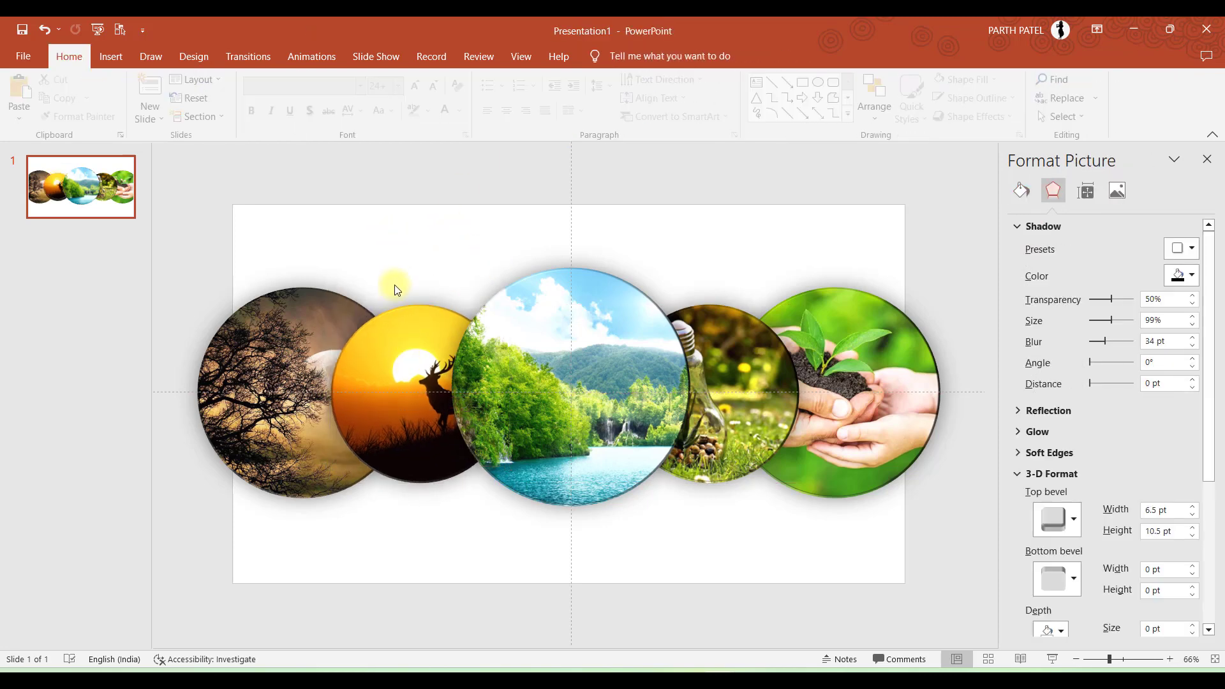
left_click(399, 372)
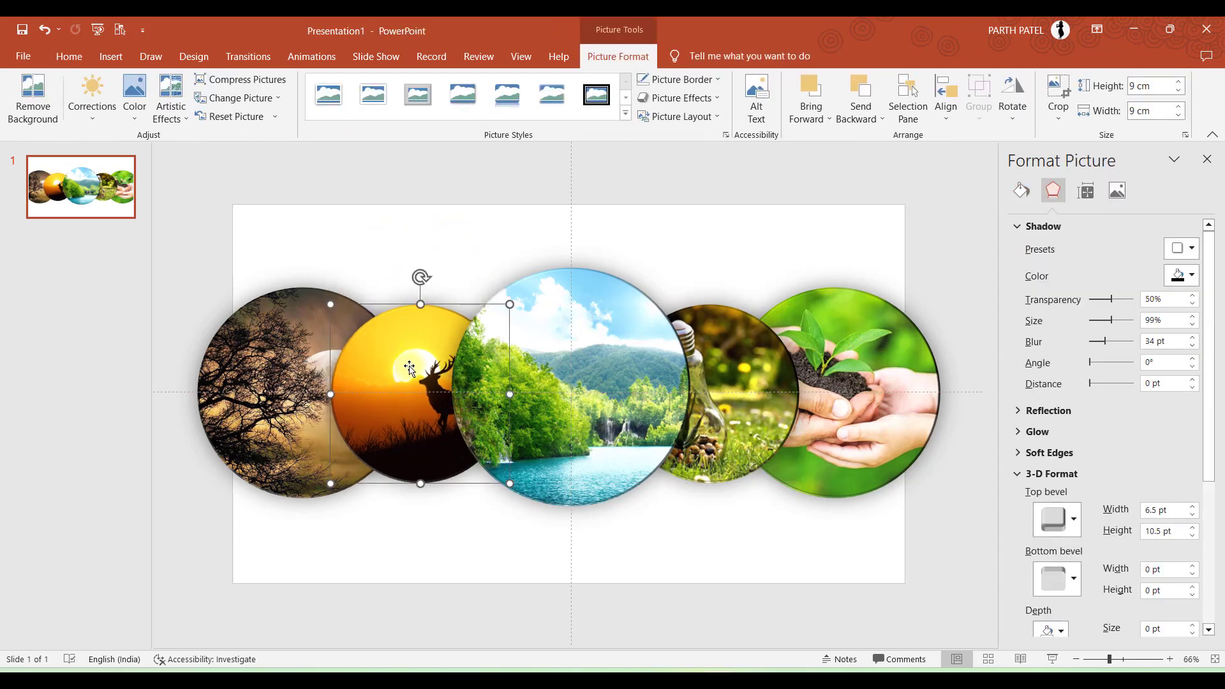
left_click_drag(386, 362, 398, 361)
key("Escape")
Shrink the tree and hands pictures to a 6 cm height
left_click(267, 324)
left_click(784, 342, "shift")
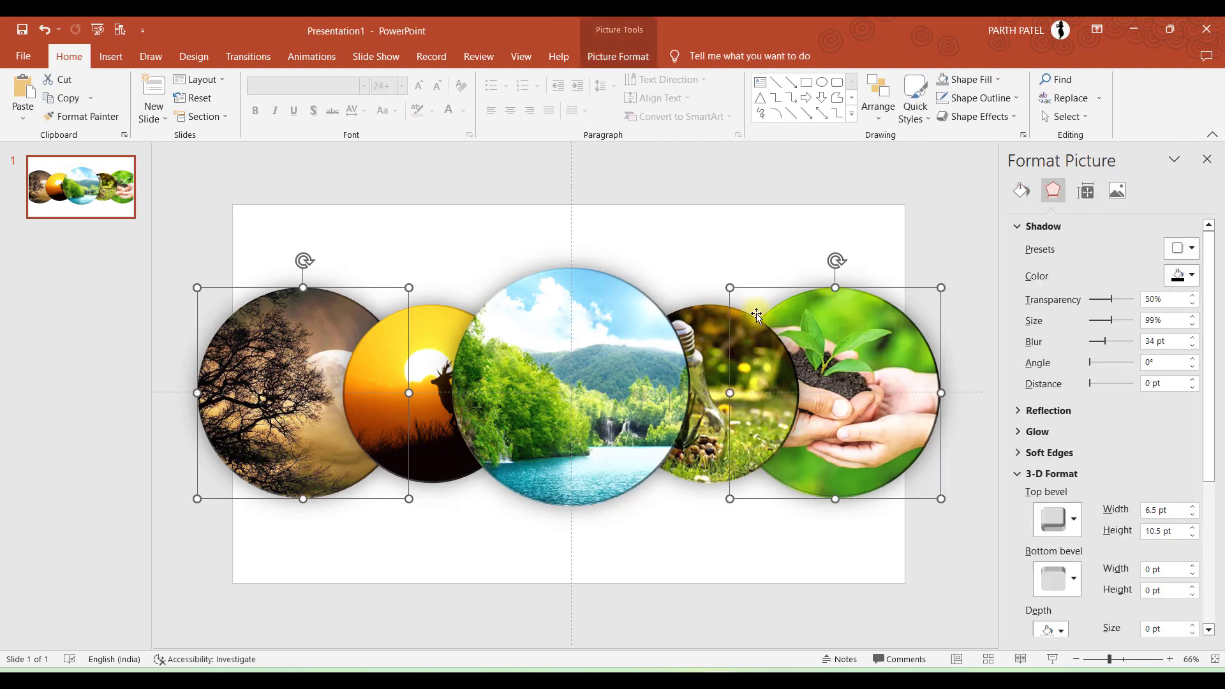
left_click(423, 217)
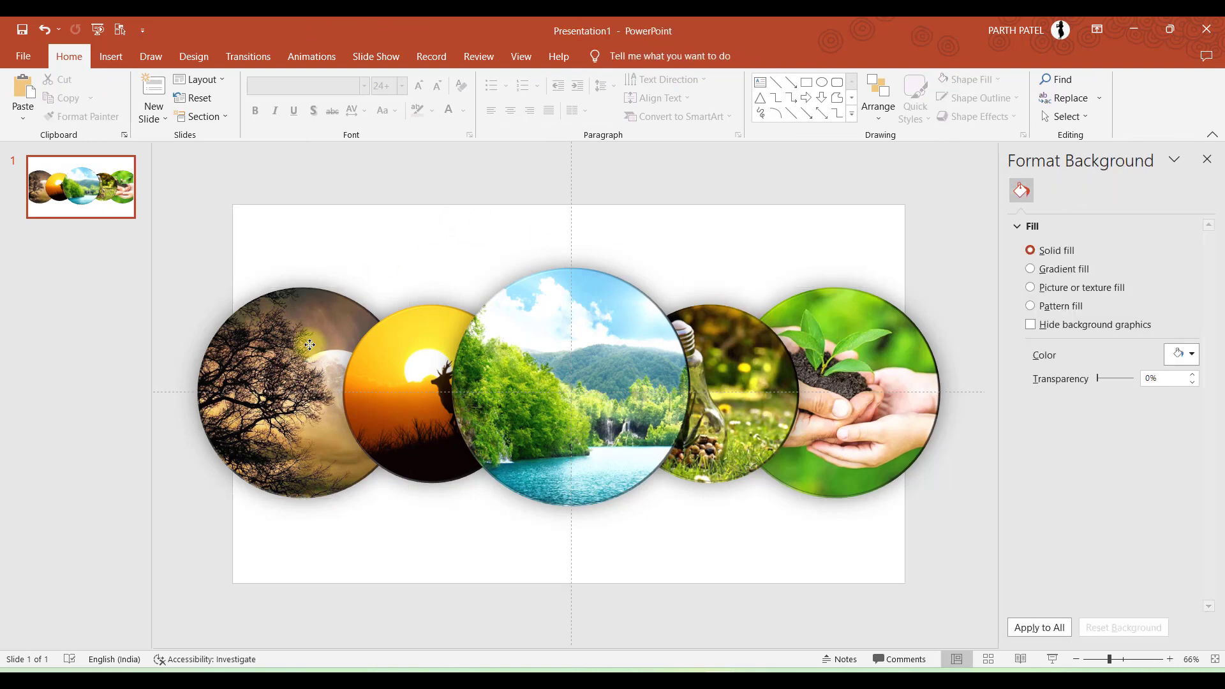
left_click(267, 324)
left_click(620, 58)
type("7")
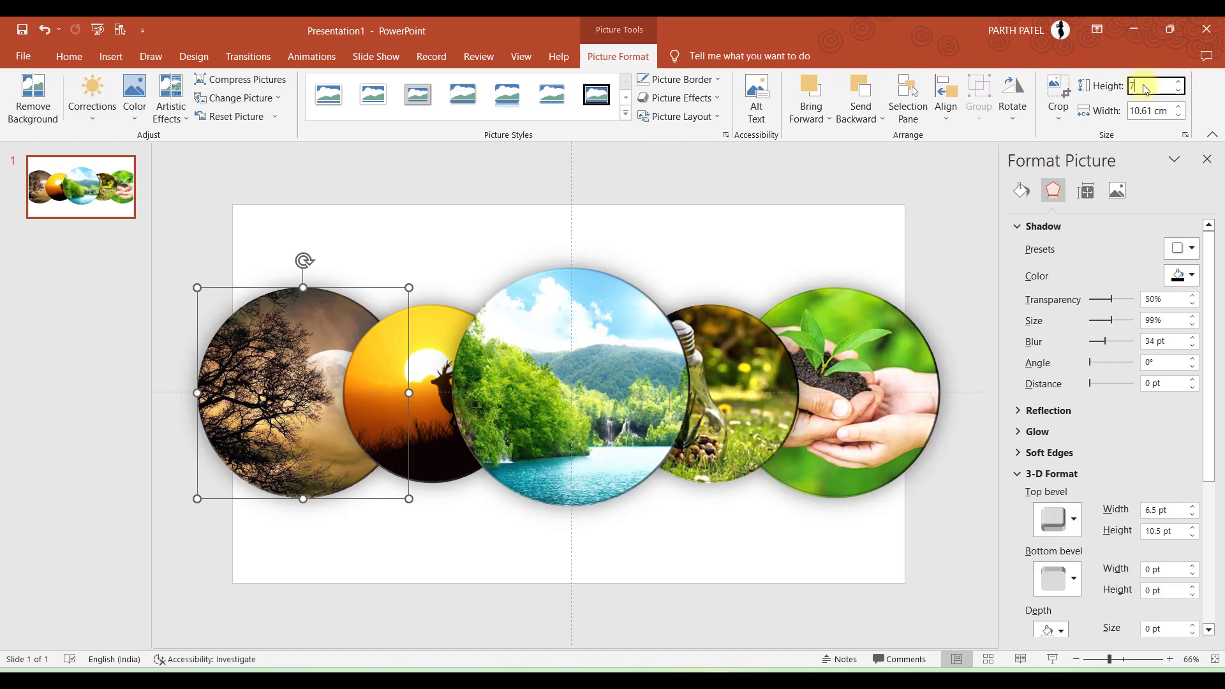
key("Return")
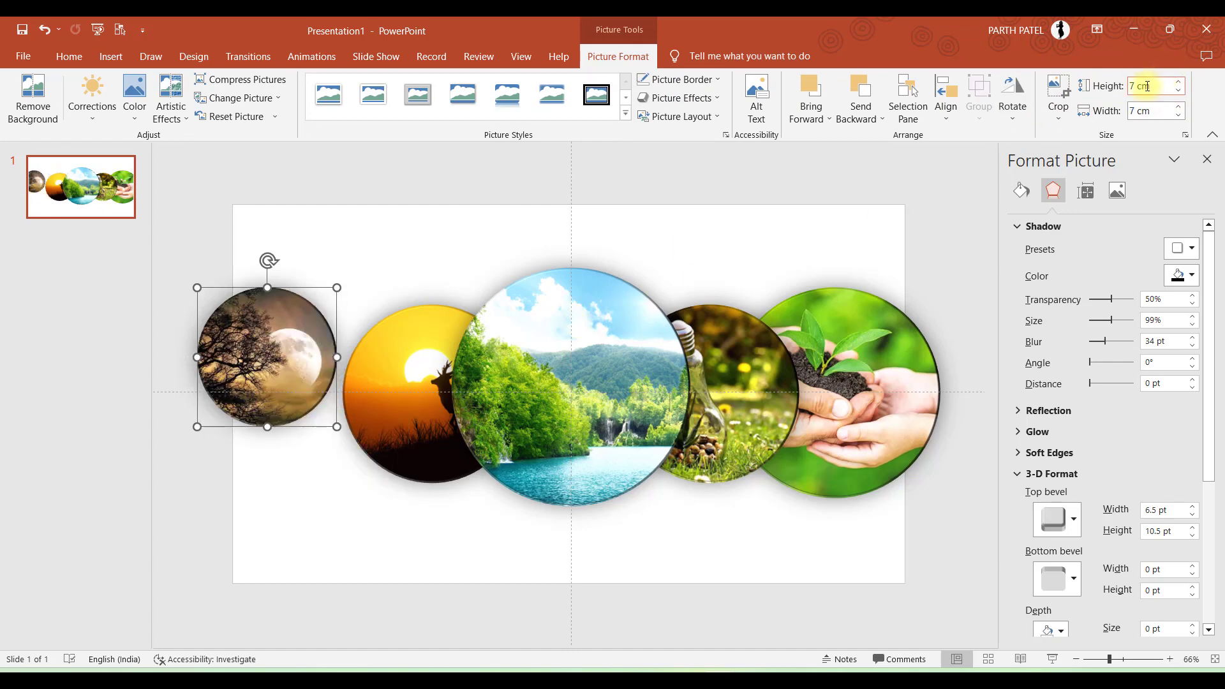
type("6")
key("Return")
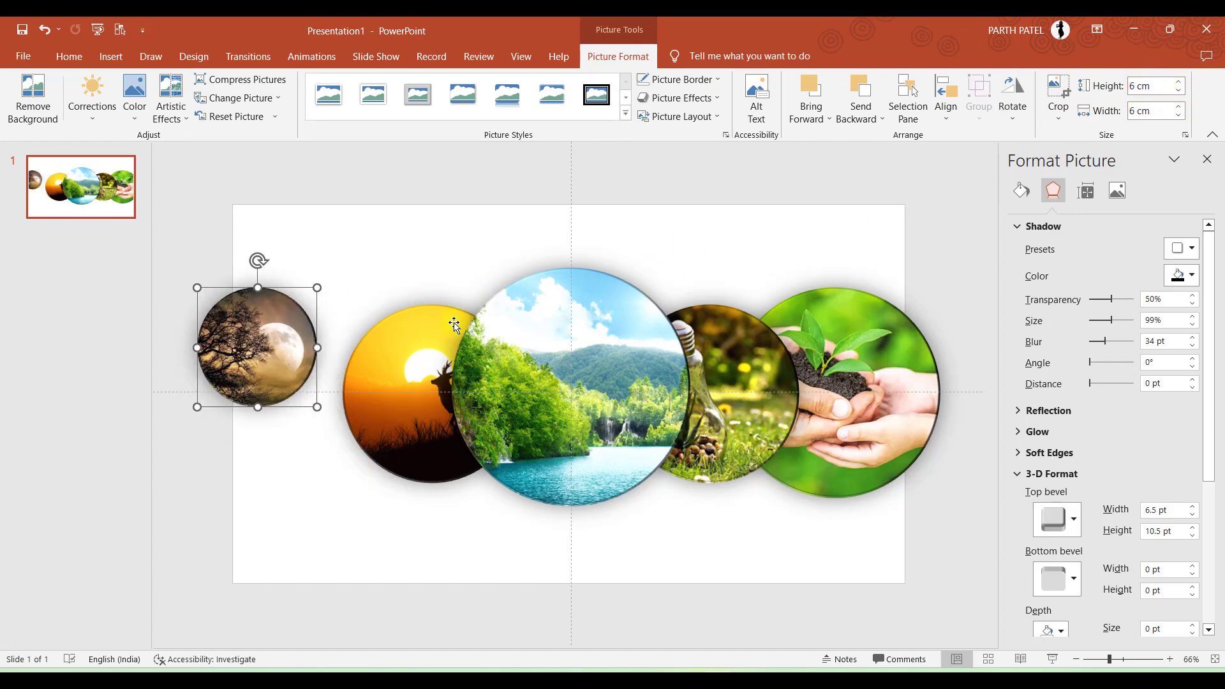
left_click(421, 356)
left_click(296, 334)
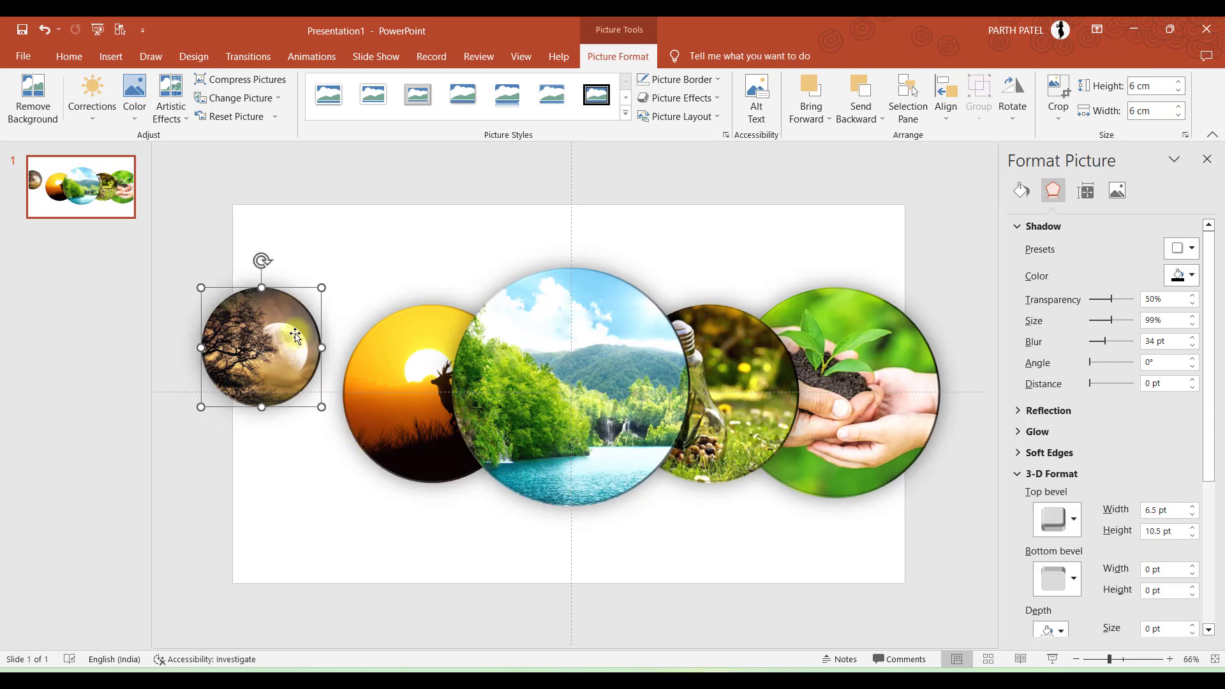
left_click(836, 328)
type("6")
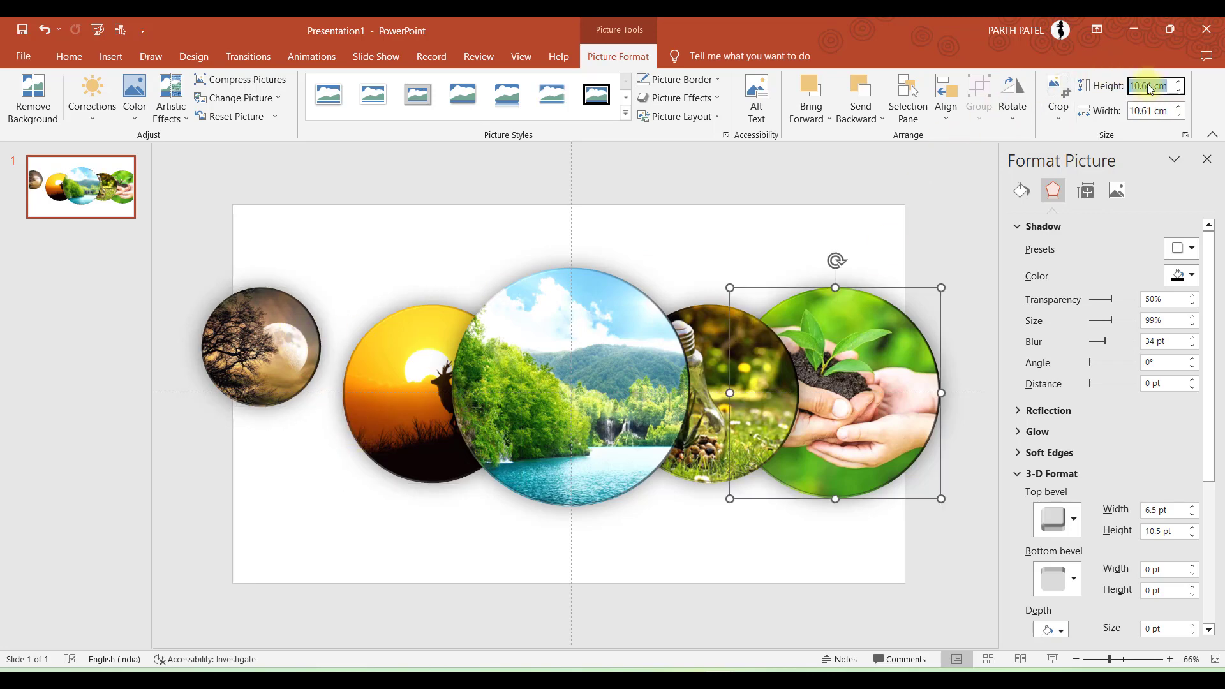
key("Return")
left_click(355, 254)
Move the tree and hands pictures inward into line with the row, then select all
left_click_drag(241, 346, 308, 392)
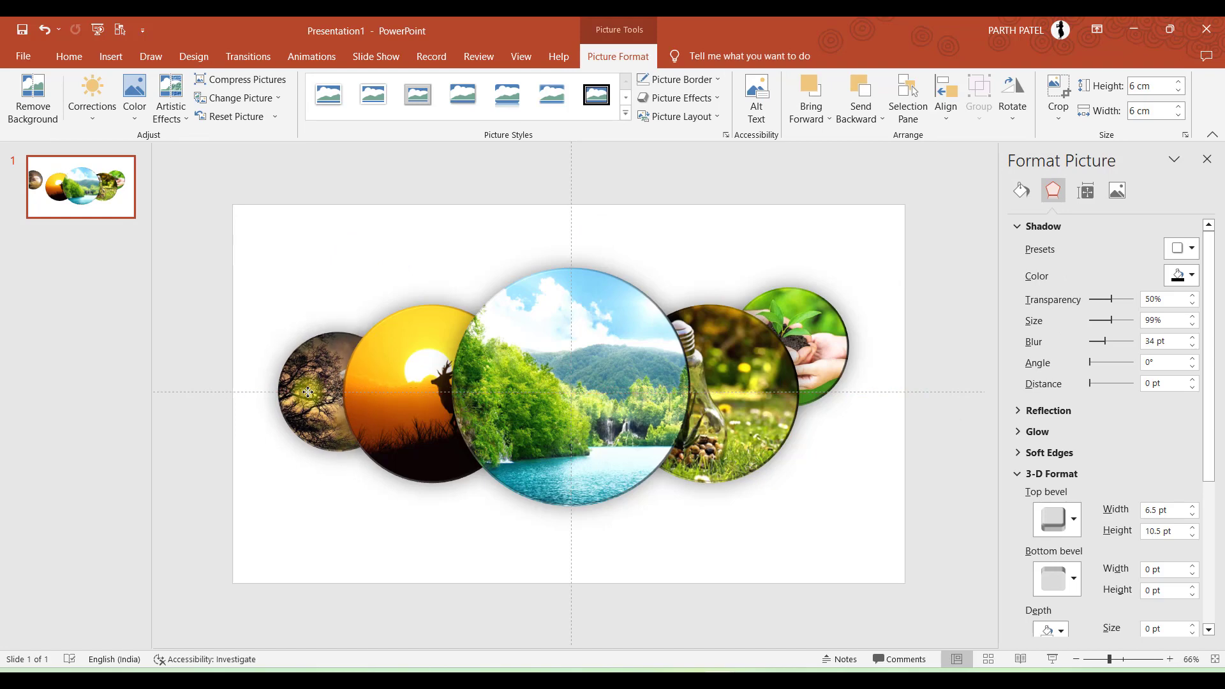
left_click_drag(792, 325, 821, 370)
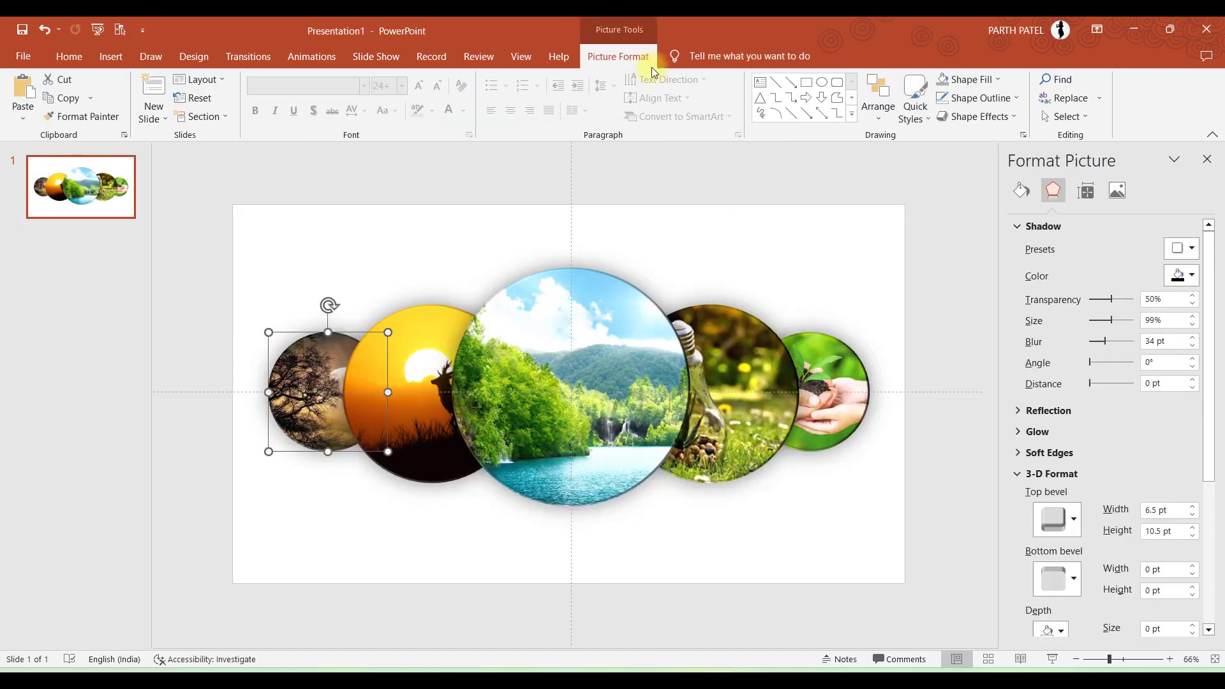
left_click_drag(822, 370, 843, 361)
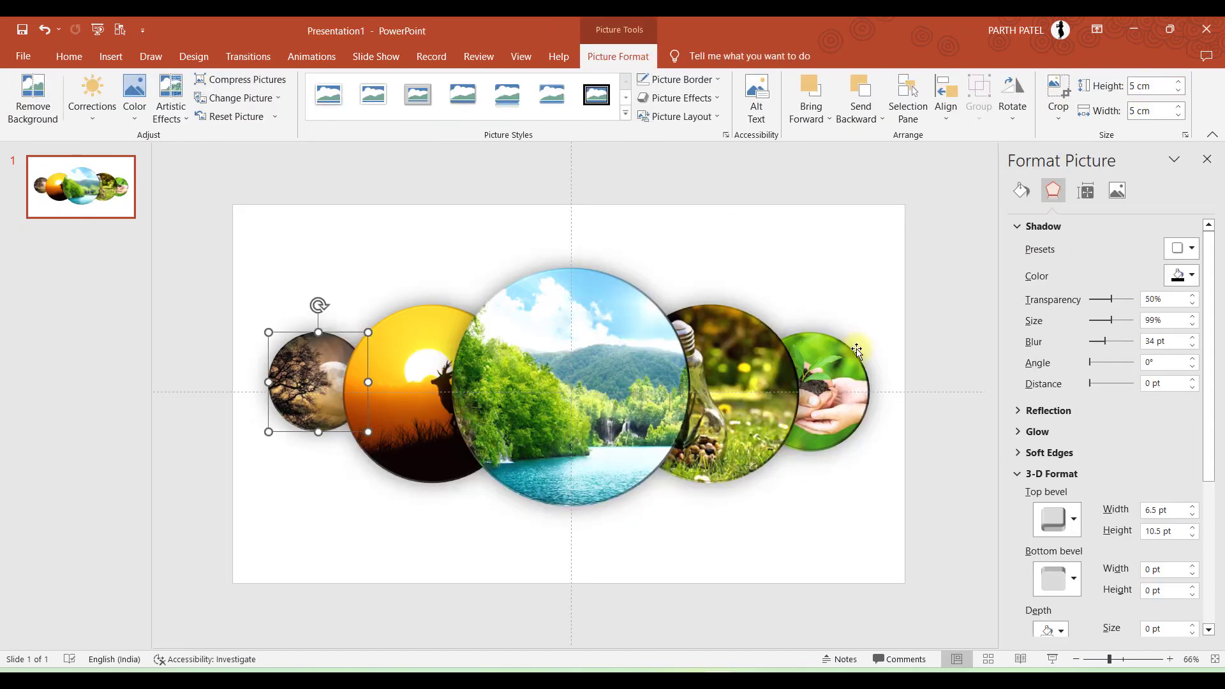
left_click_drag(306, 373, 312, 387)
left_click(332, 291)
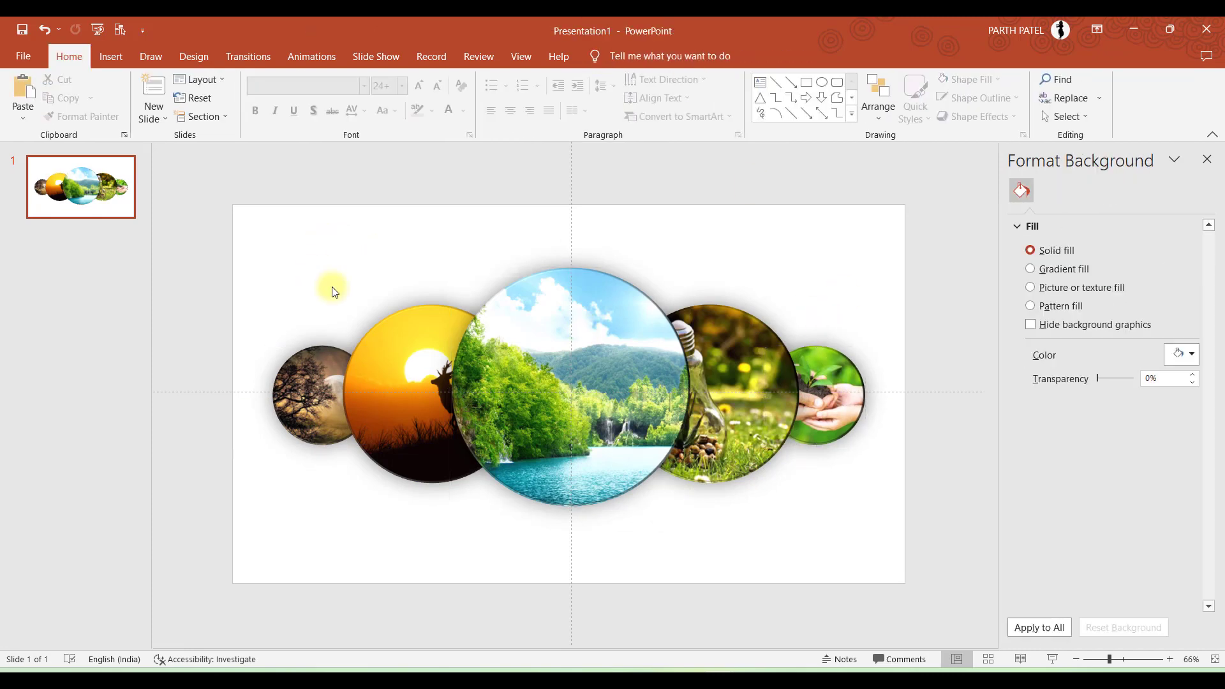
key("ctrl+a")
left_click(672, 99)
key("Escape")
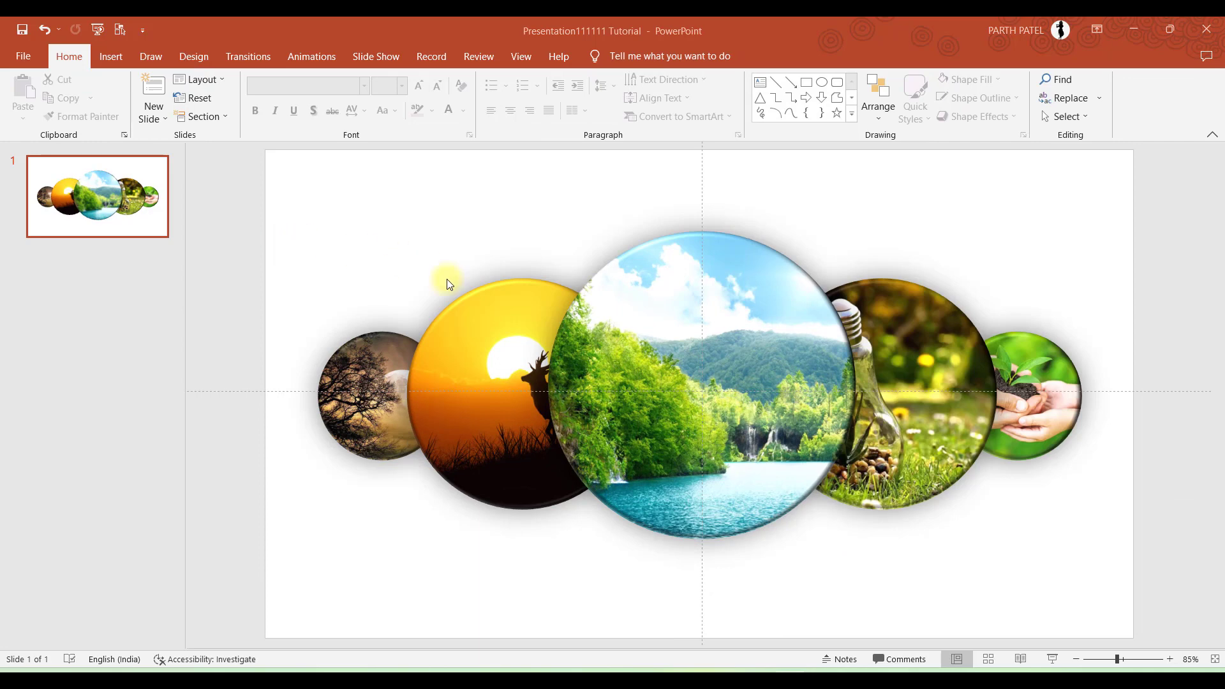
Tone down the sunset and bulb pictures with a lower Brightness/Contrast preset
left_click(540, 313)
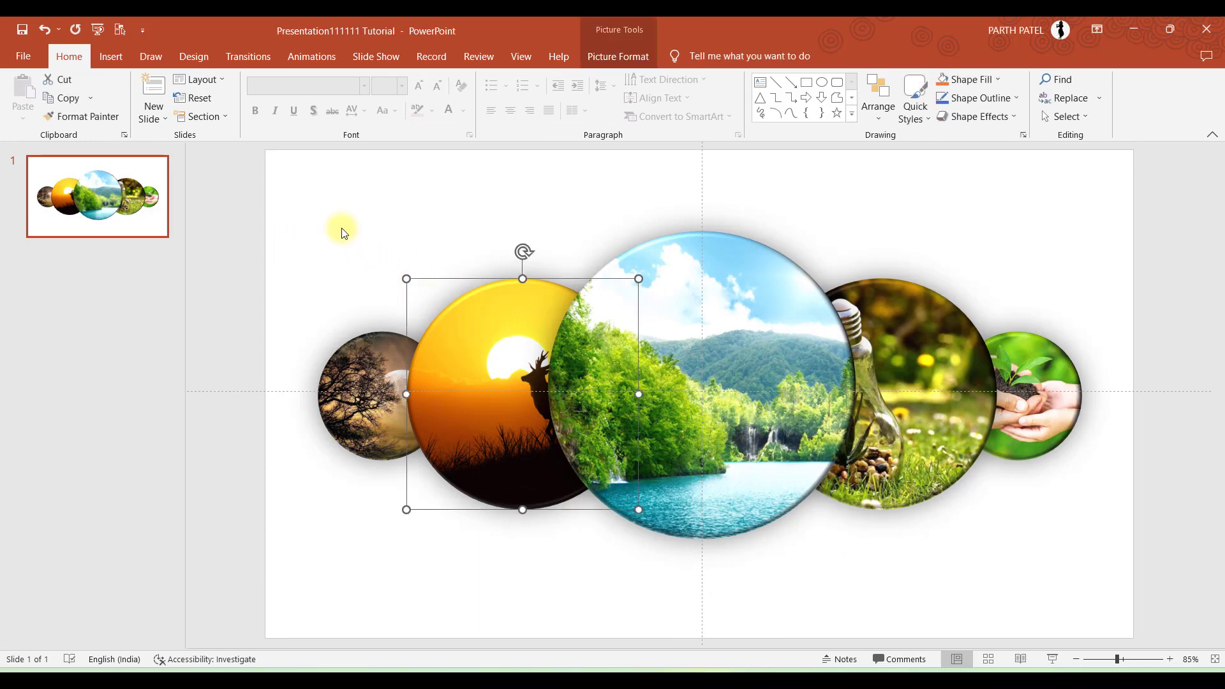
left_click(669, 292)
left_click(479, 329)
key("ctrl+z")
left_click(604, 61)
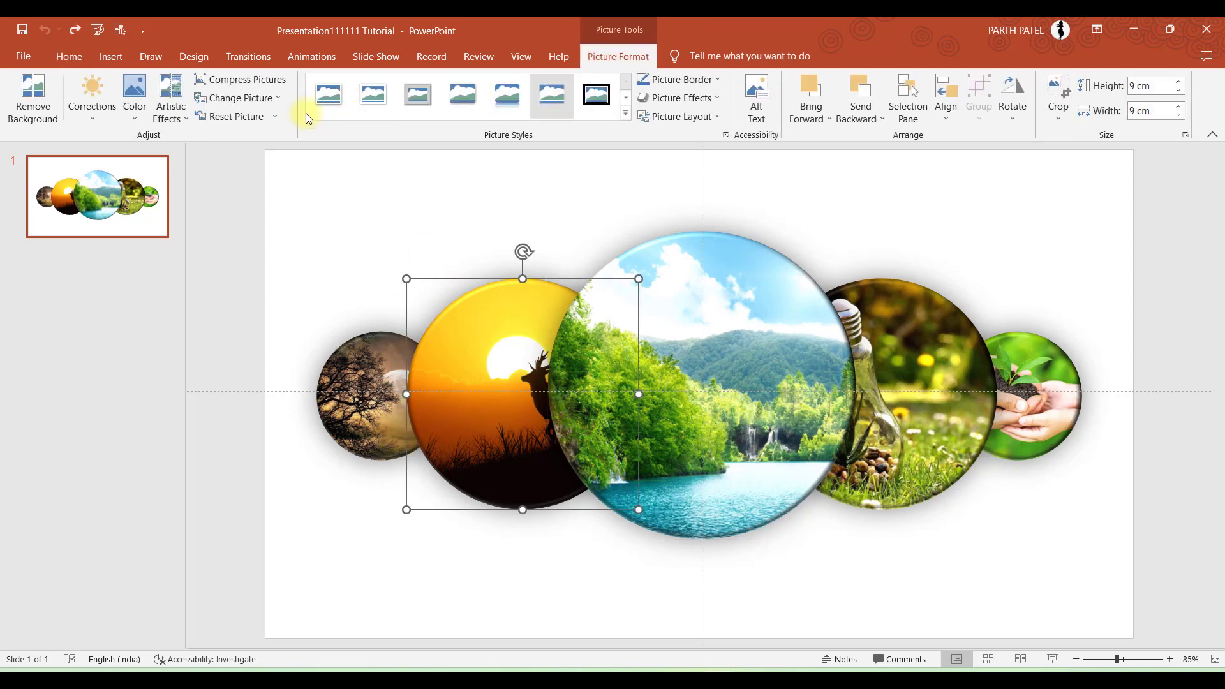
left_click(96, 115)
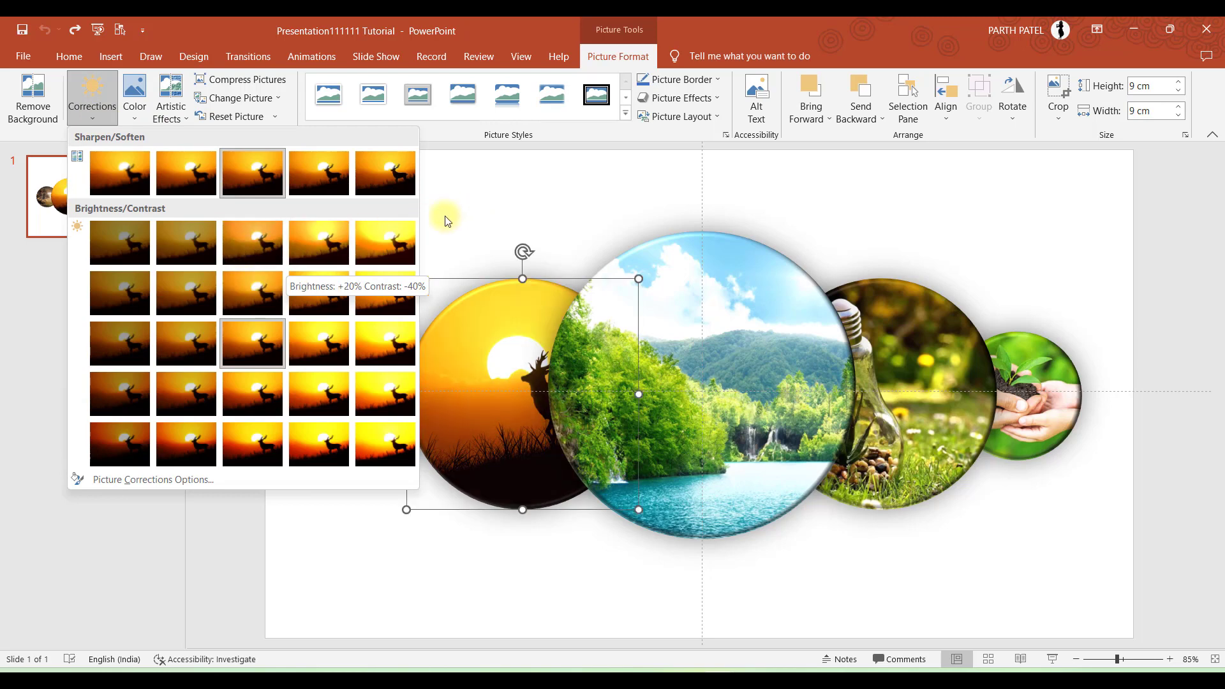
left_click(239, 245)
left_click(893, 309)
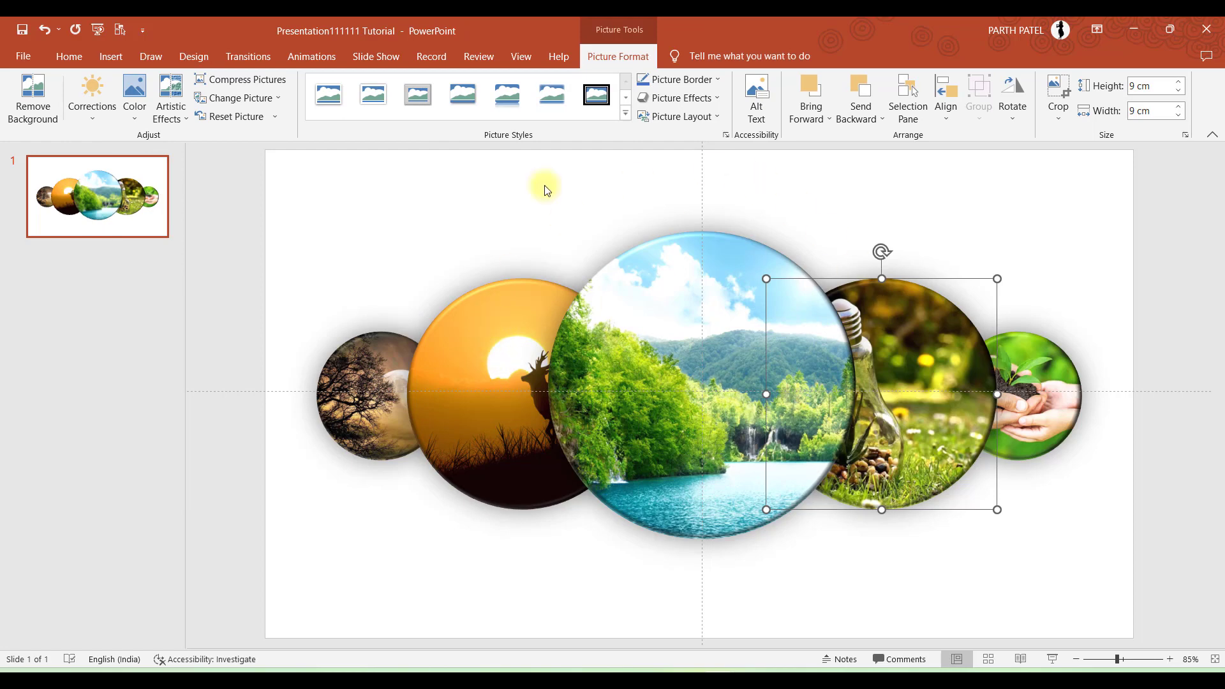
left_click(93, 96)
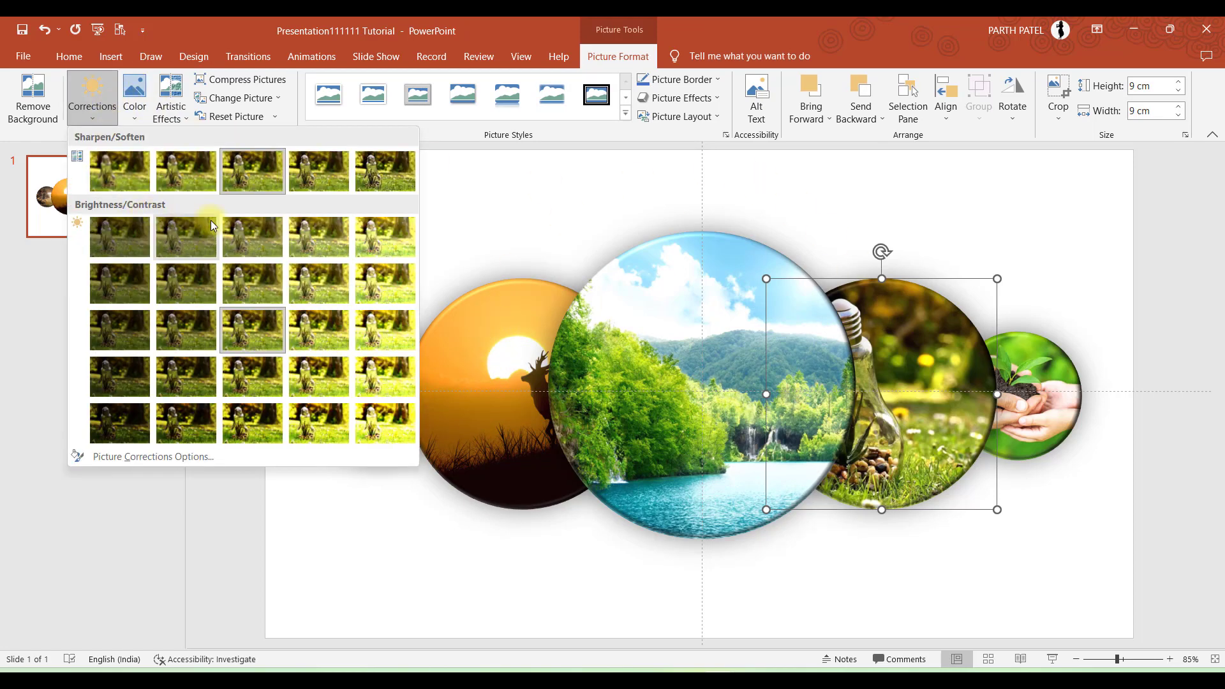
left_click(251, 228)
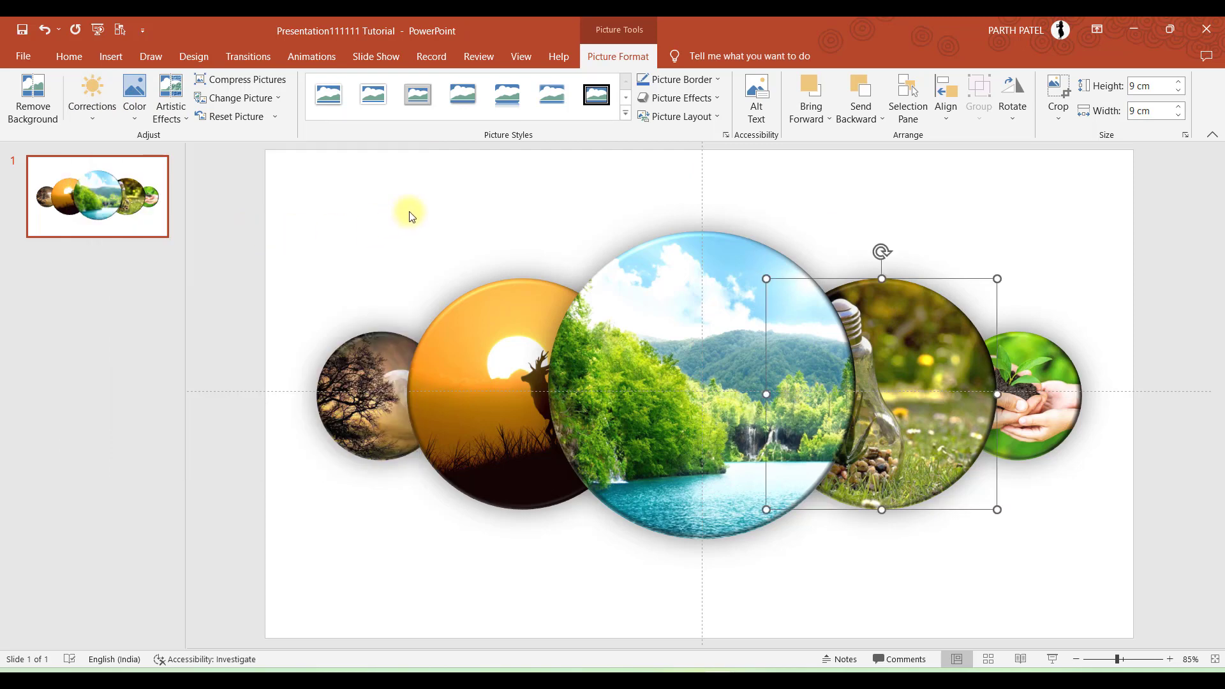
left_click(379, 269)
Leave the tree unchanged and apply a darker Brightness/Contrast preset to the hands picture
left_click(357, 355)
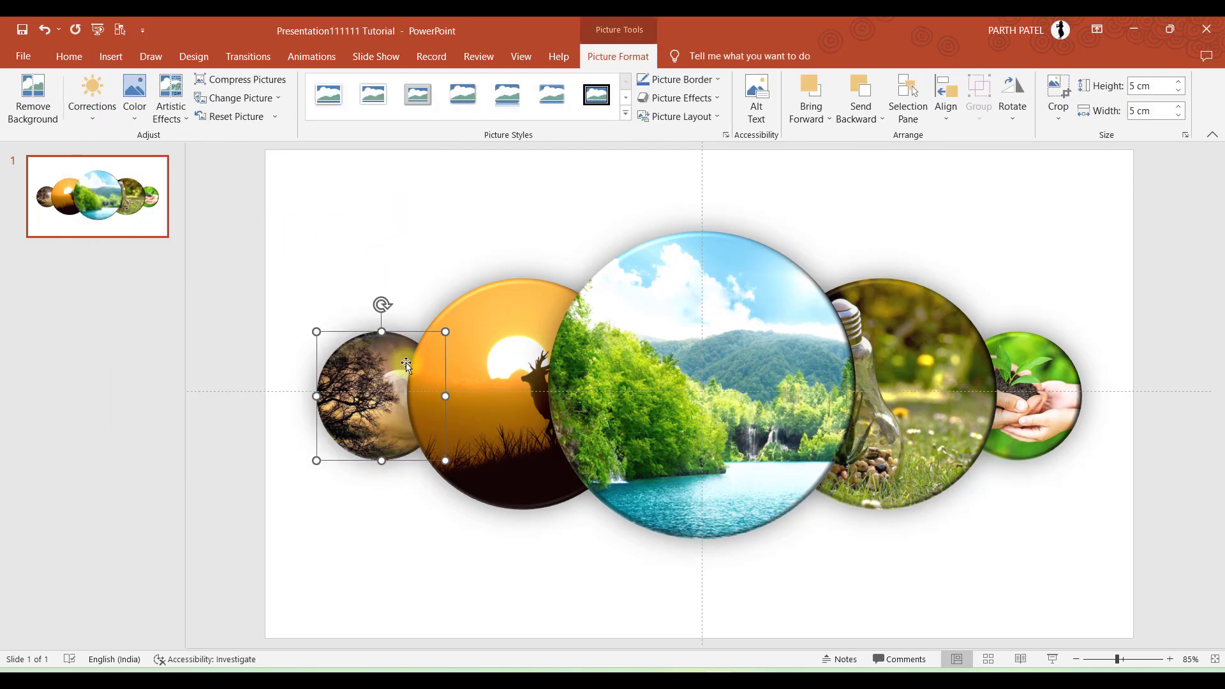
left_click(108, 115)
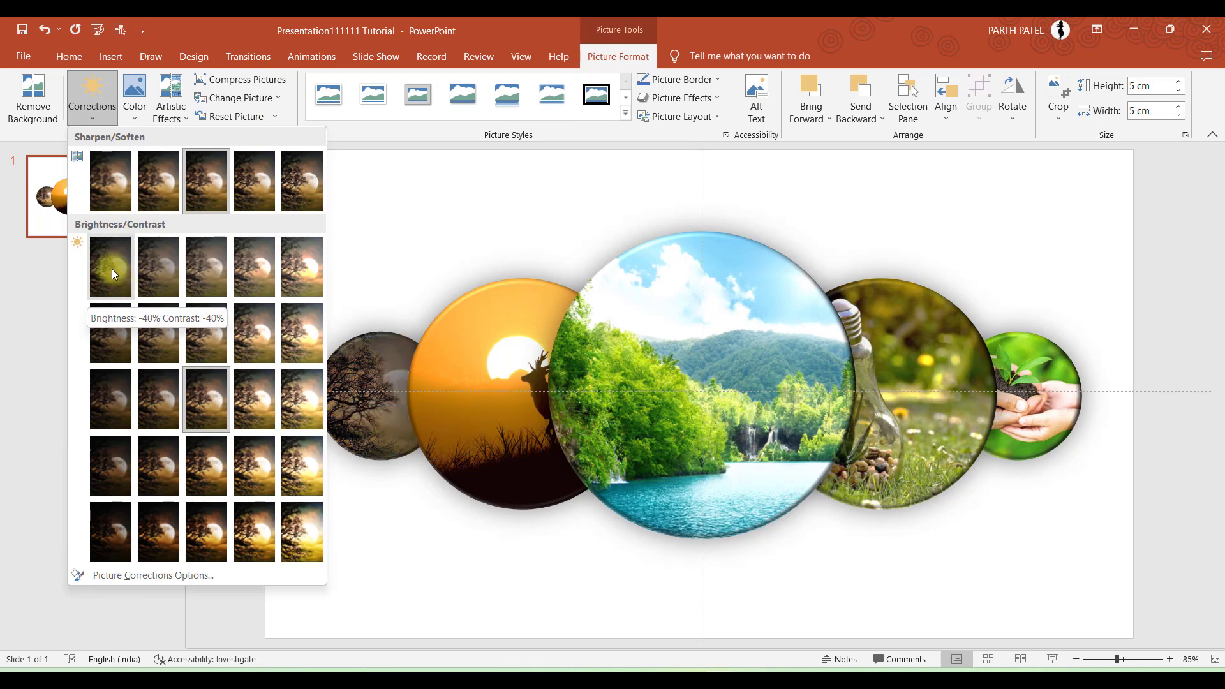
left_click(343, 238)
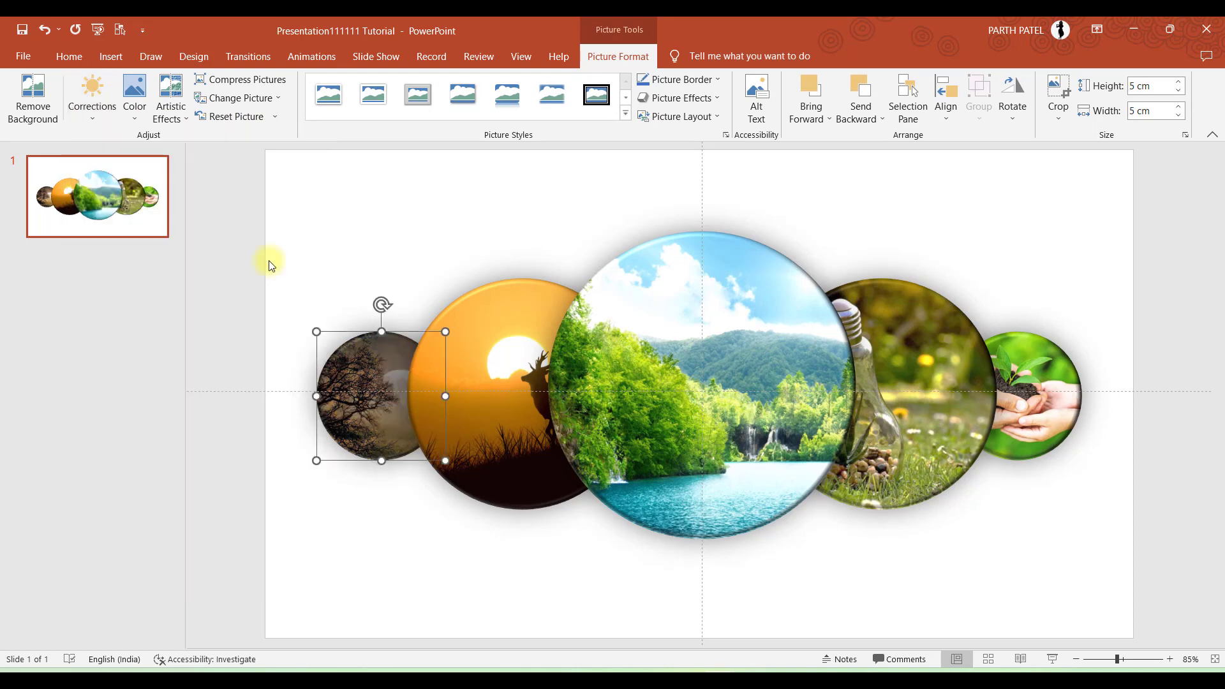
left_click(1025, 370)
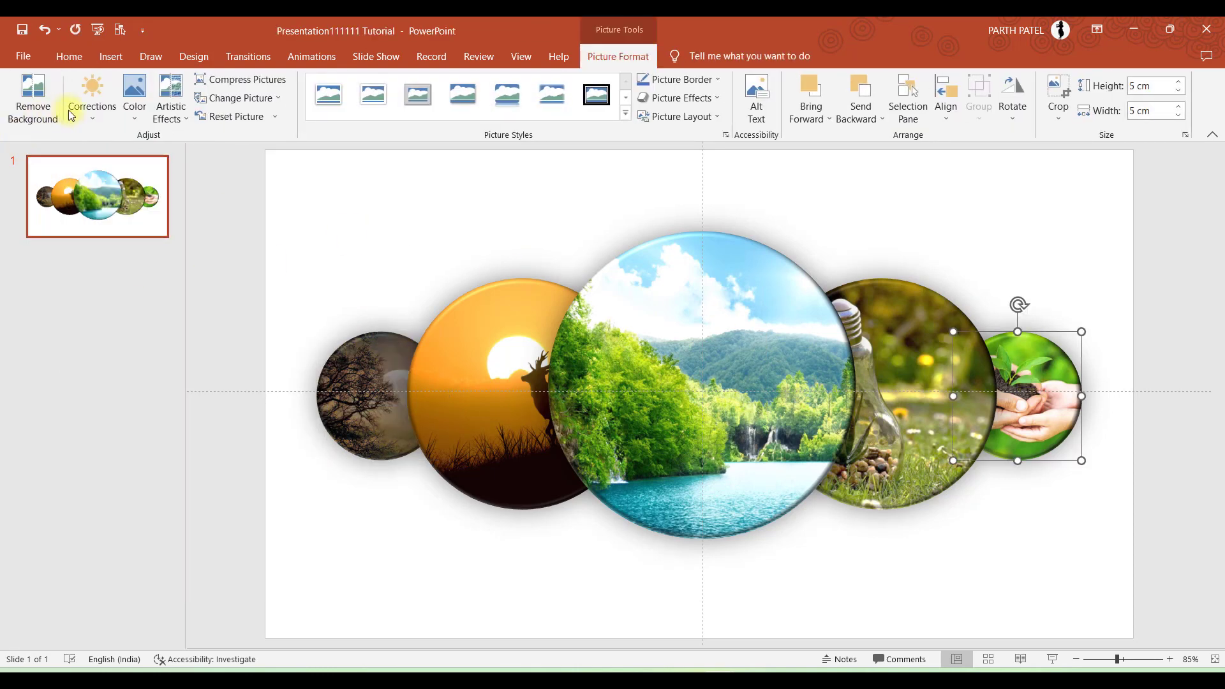
left_click(93, 95)
left_click(106, 236)
left_click(318, 199)
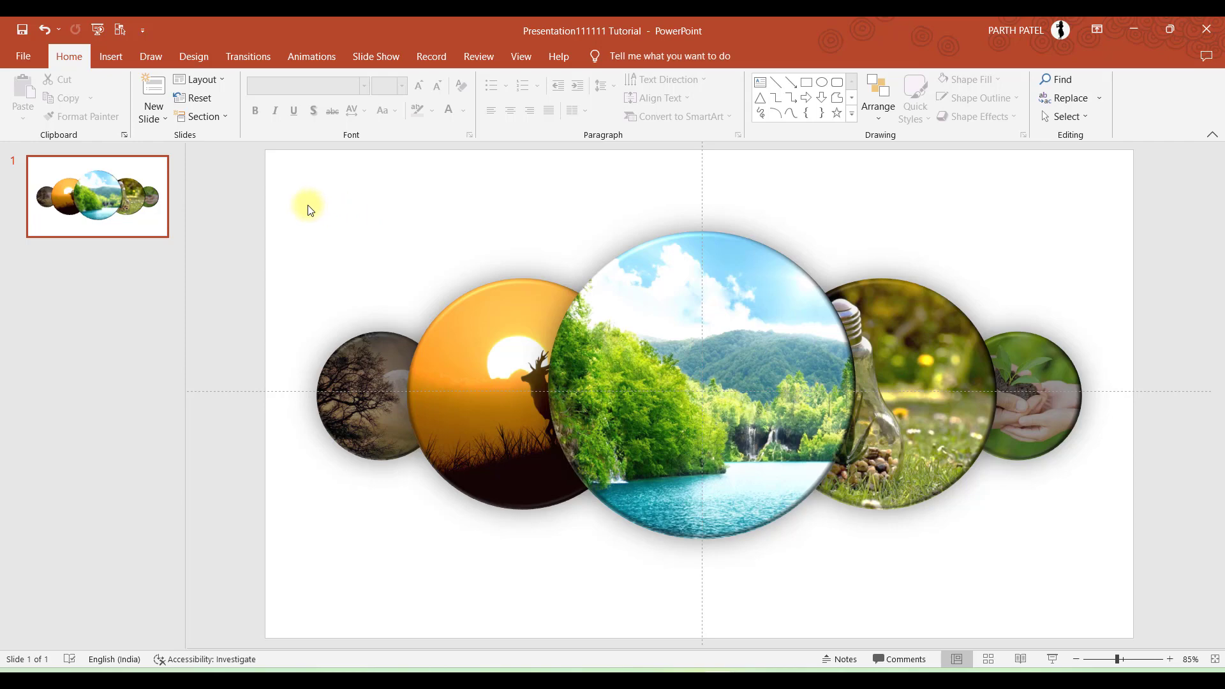
Add a 28 pt Dosis 'Picture 1' text box above the centre photo
left_click(633, 253)
left_click(380, 176)
left_click(112, 56)
left_click(716, 98)
left_click(381, 202)
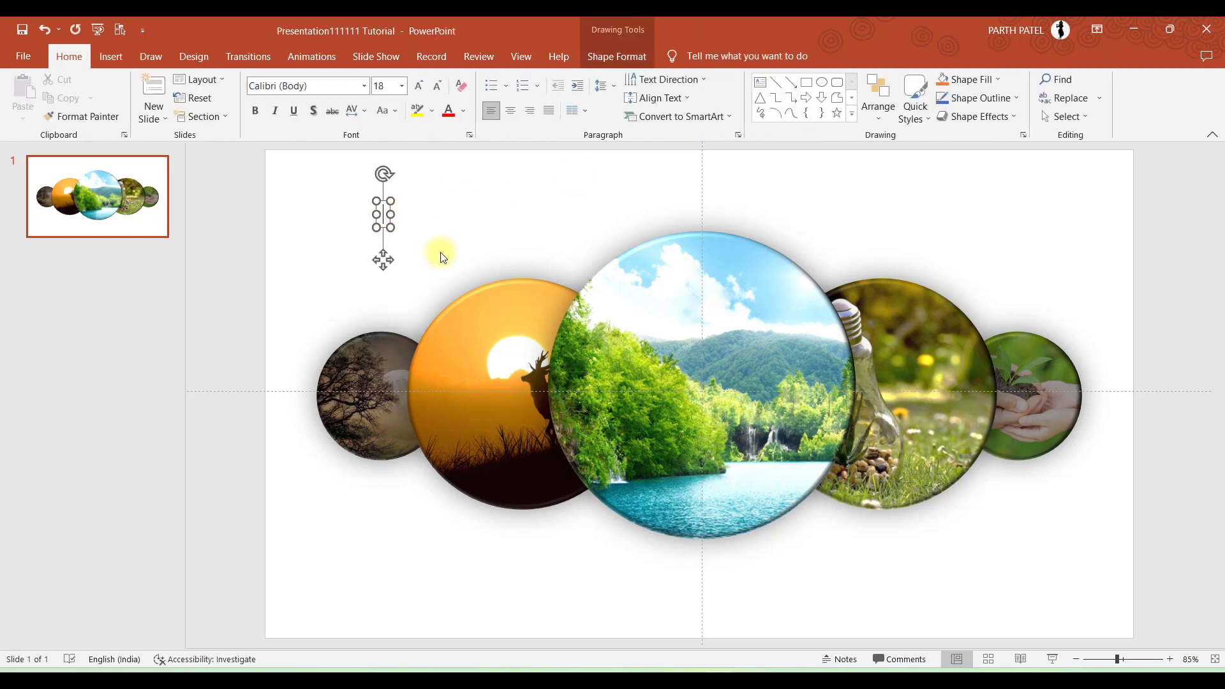
type("Picture")
key("alt+h")
key("f")
key("f")
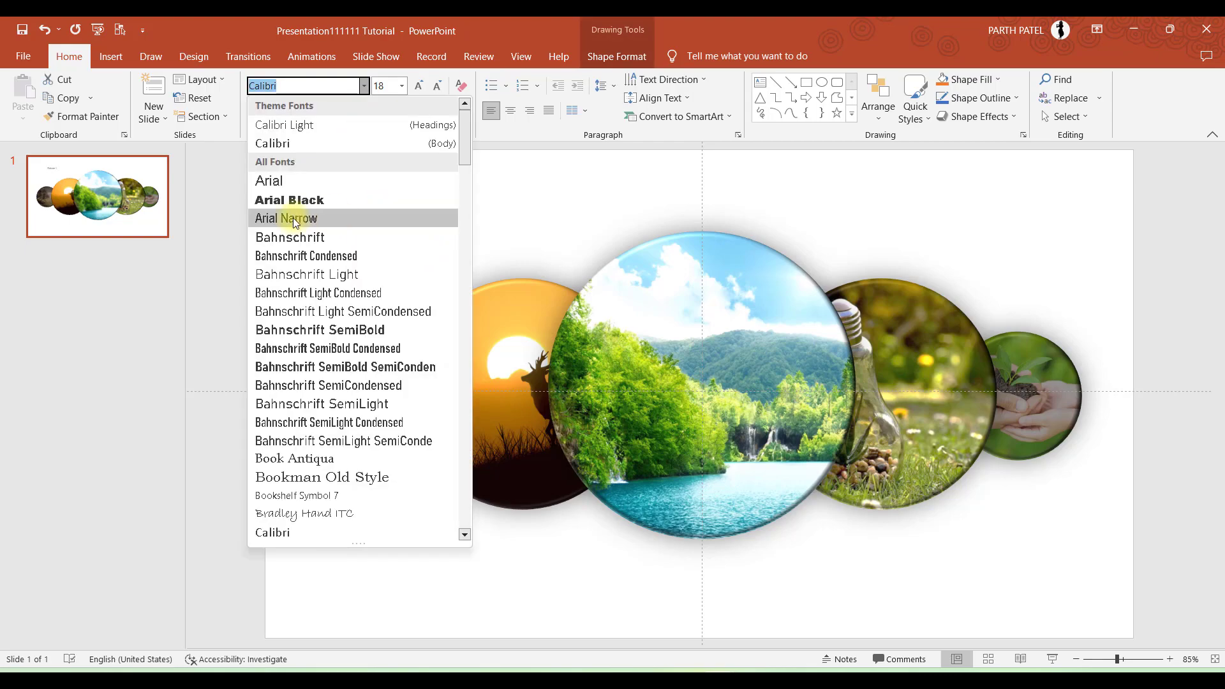
left_click_drag(464, 135, 435, 502)
left_click(683, 177)
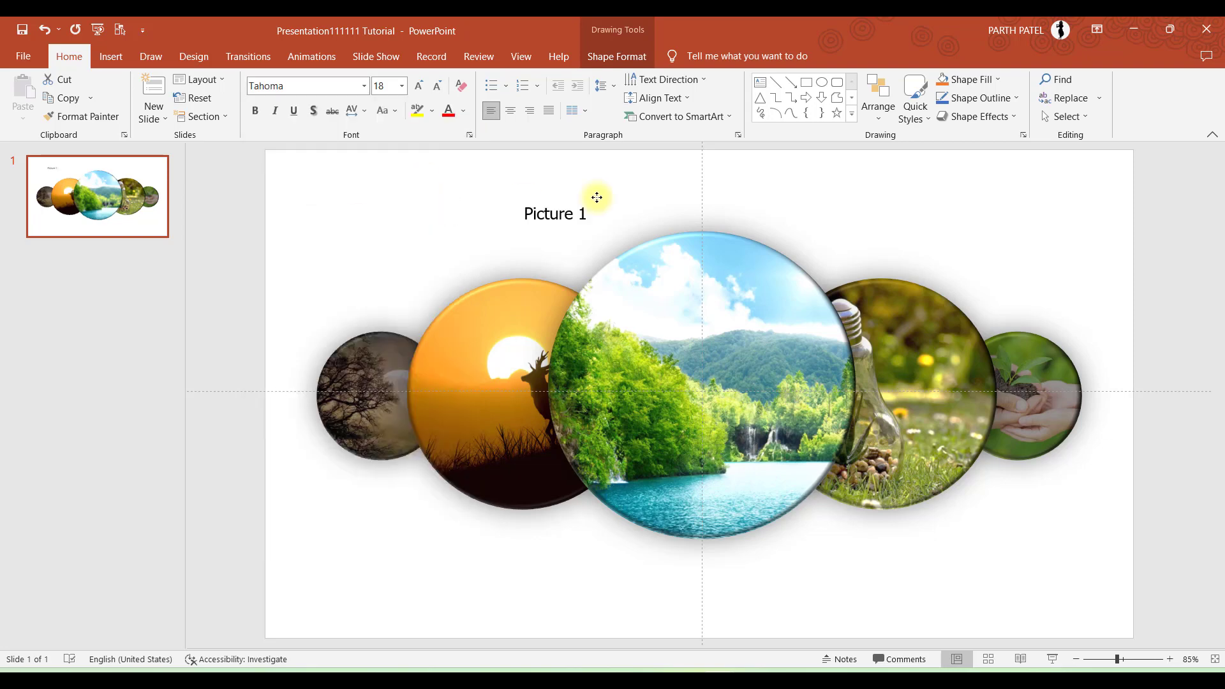
key("ctrl+shift+period")
key("ctrl+shift+period")
key("ctrl+shift+period")
left_click(363, 85)
scroll(264, 560, "down", 5)
left_click(266, 553)
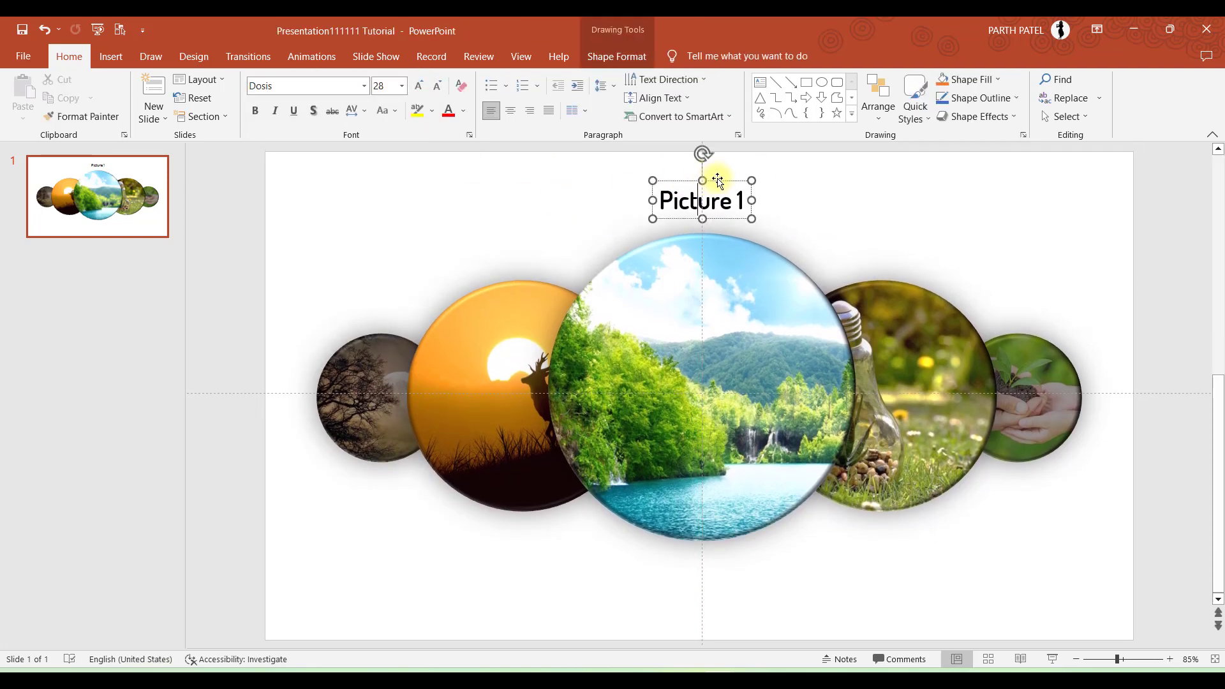
Duplicate the label above the bulb, hands and sunset photos
mouse_move(718, 181)
left_mouse_down()
mouse_move(747, 203)
mouse_move(926, 229)
left_mouse_up()
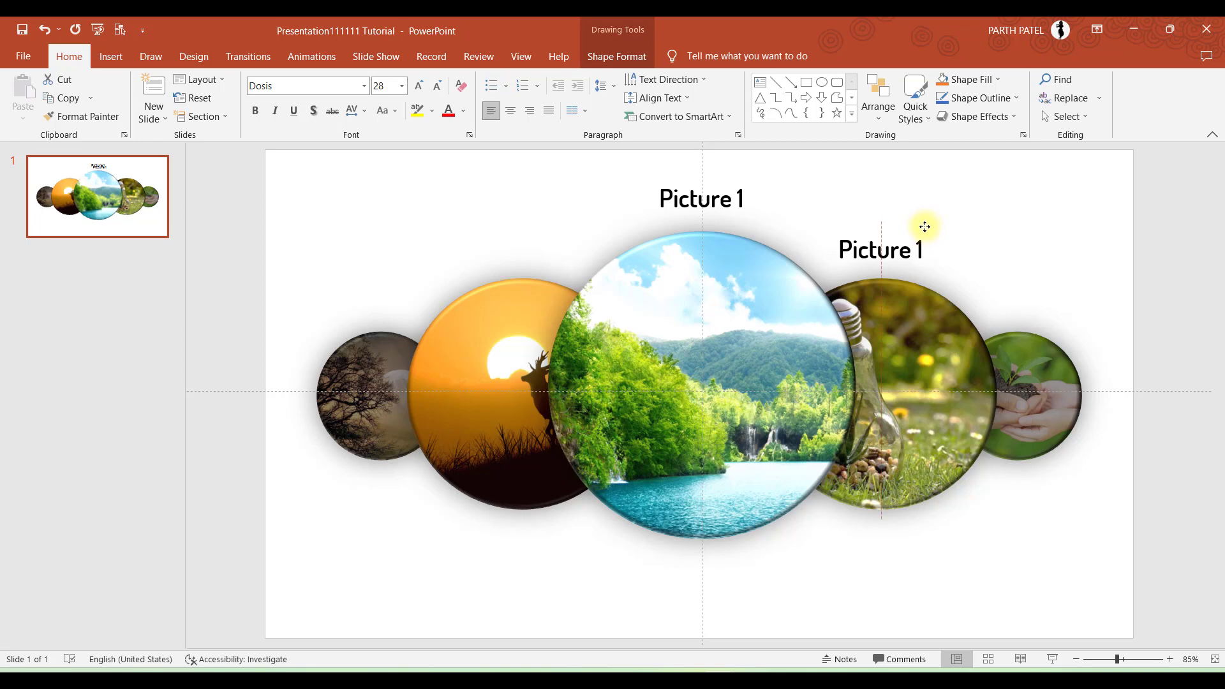
left_click_drag(924, 228, 924, 227)
key("ctrl+d")
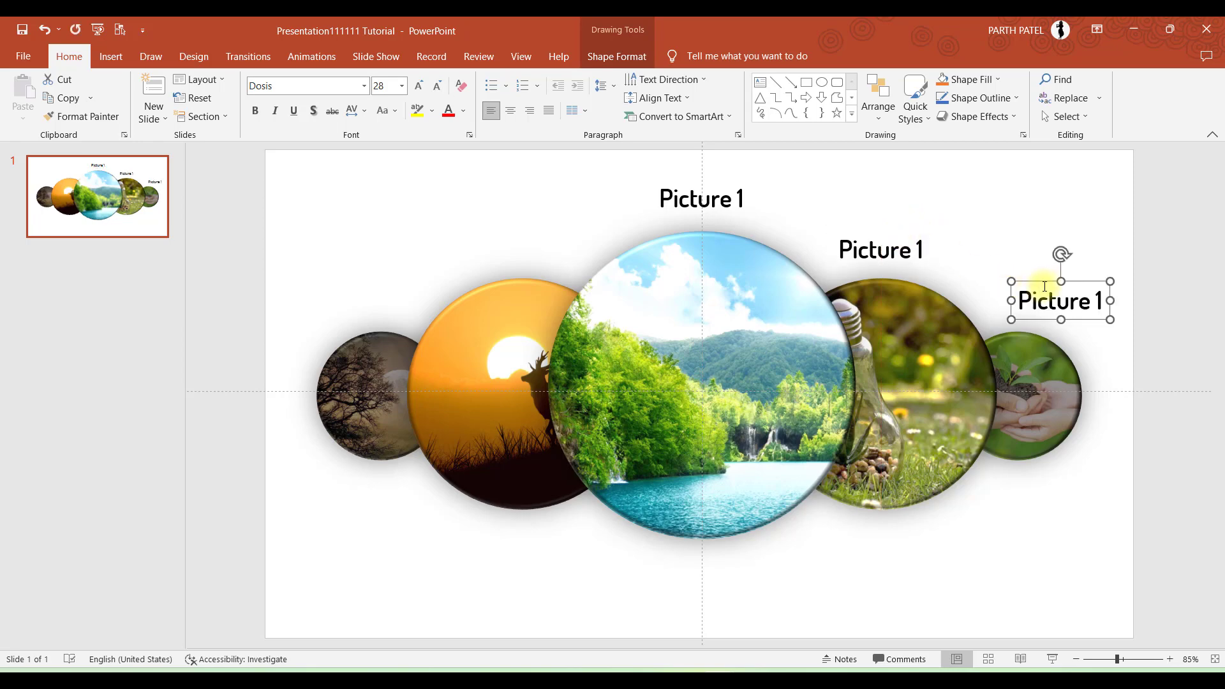
left_click_drag(1045, 282, 988, 284)
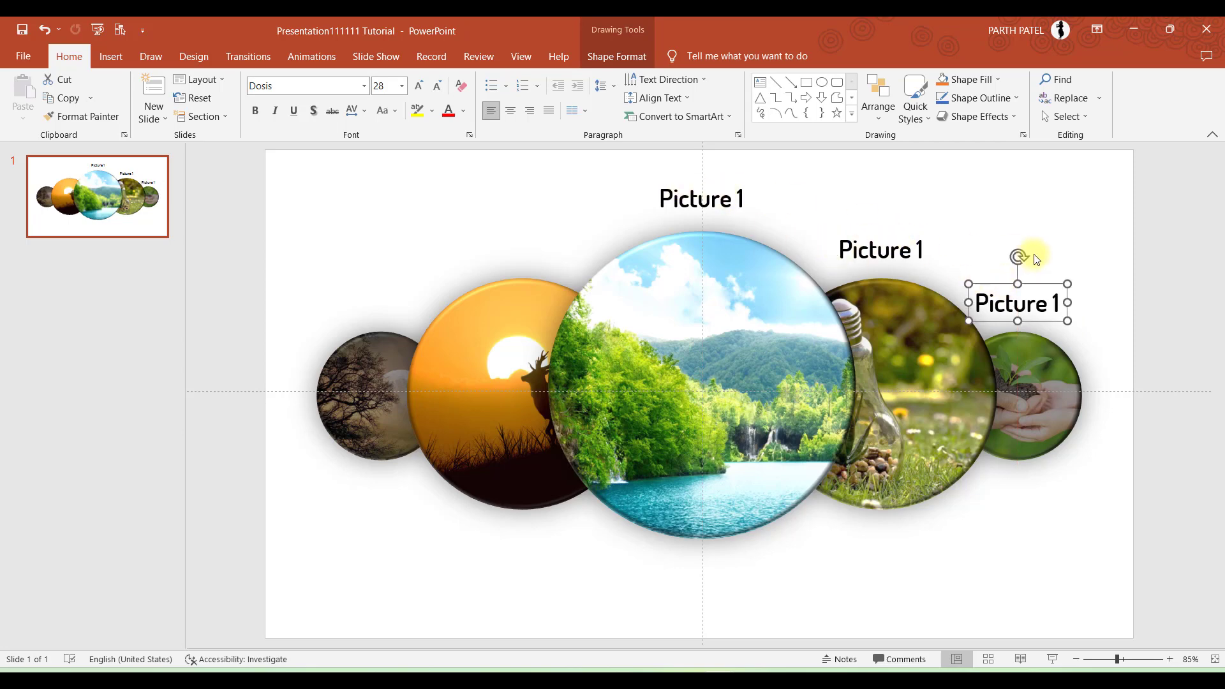
key("ctrl+d")
mouse_move(1165, 337)
left_mouse_down()
mouse_move(511, 231)
mouse_move(528, 229)
mouse_move(397, 279)
mouse_move(411, 280)
left_mouse_up()
Arrange all pictures and labels together using the Arrange options
left_click(418, 238)
key("ctrl+a")
left_click(878, 96)
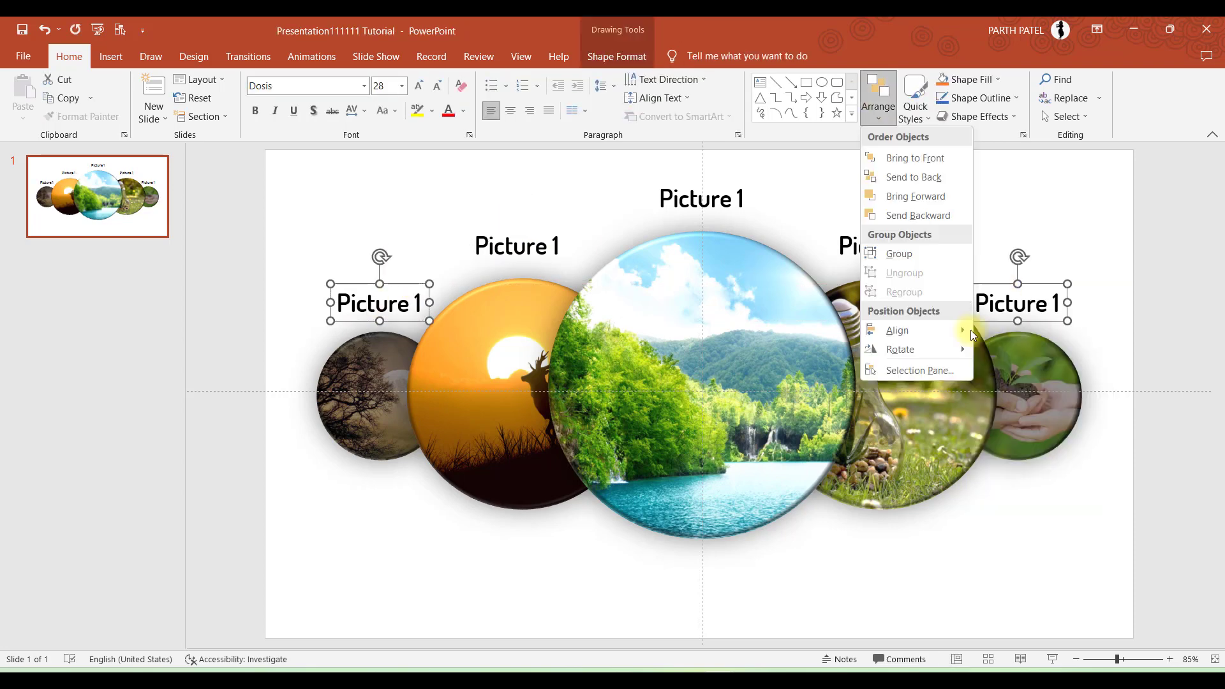
left_click(853, 349)
left_click(375, 281)
left_click_drag(1071, 326, 276, 191)
left_click(276, 192)
Shrink the two inner side captions two sizes and move them down toward their photos
left_click(518, 237)
left_click(874, 231, "shift")
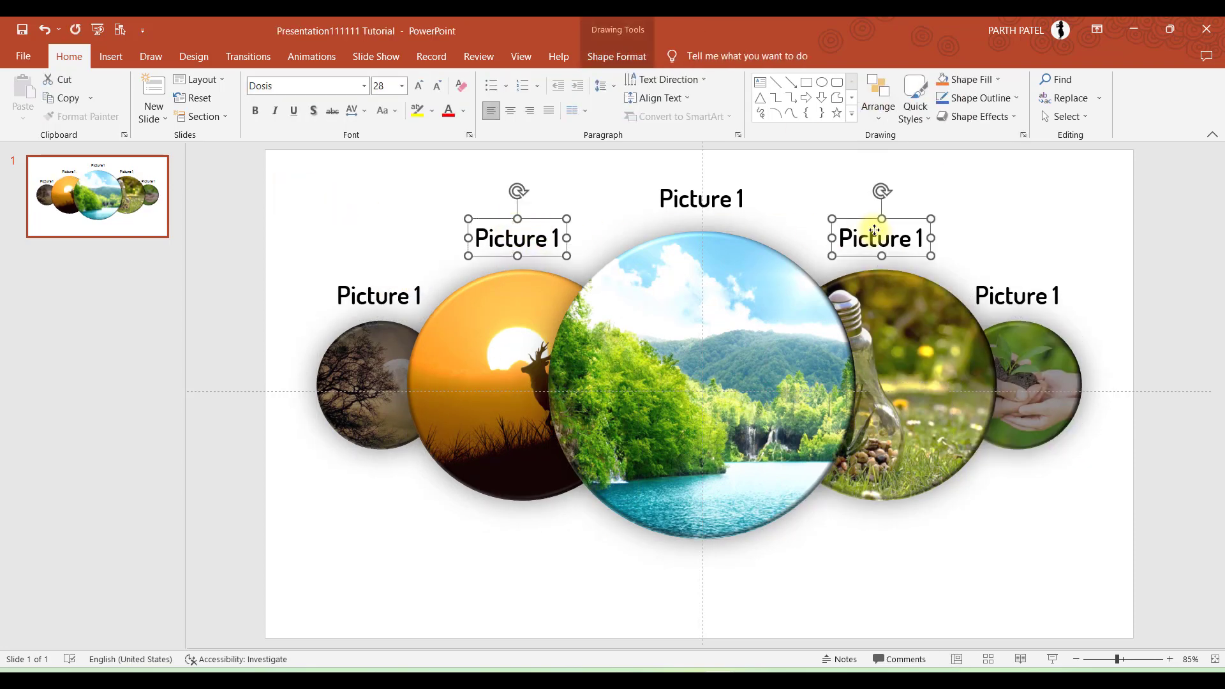
left_click(438, 93)
left_click(437, 93)
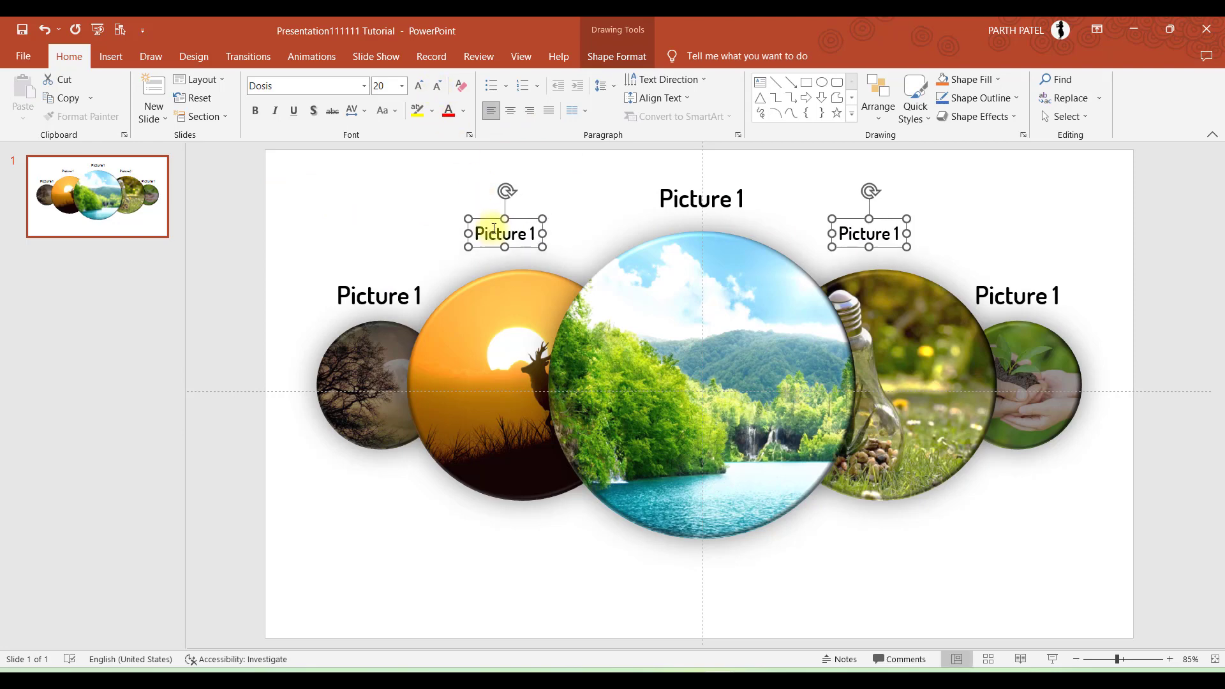
left_click(409, 208)
left_click(492, 230)
left_click(843, 231, "shift")
left_click_drag(525, 219, 540, 231)
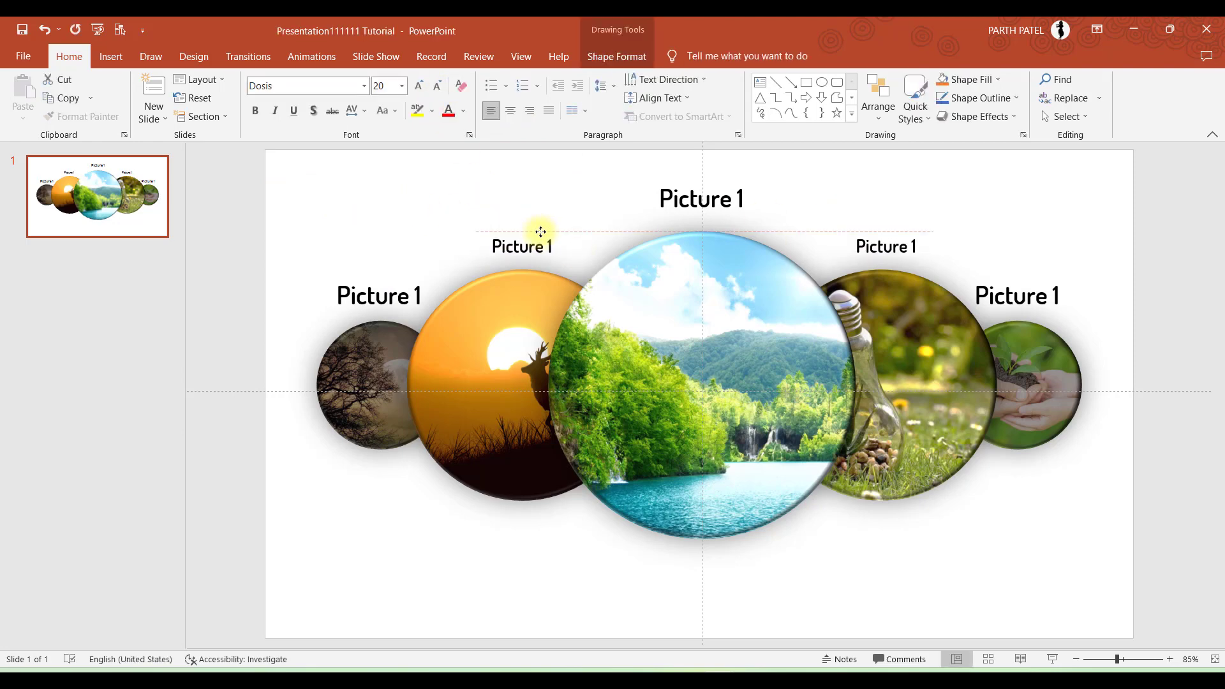
Shrink the two outer captions to 12 pt and lower them toward their photos
left_click(379, 294)
left_click(1016, 295, "shift")
left_click(437, 85)
left_click(437, 86)
left_click(437, 85)
left_click(438, 86)
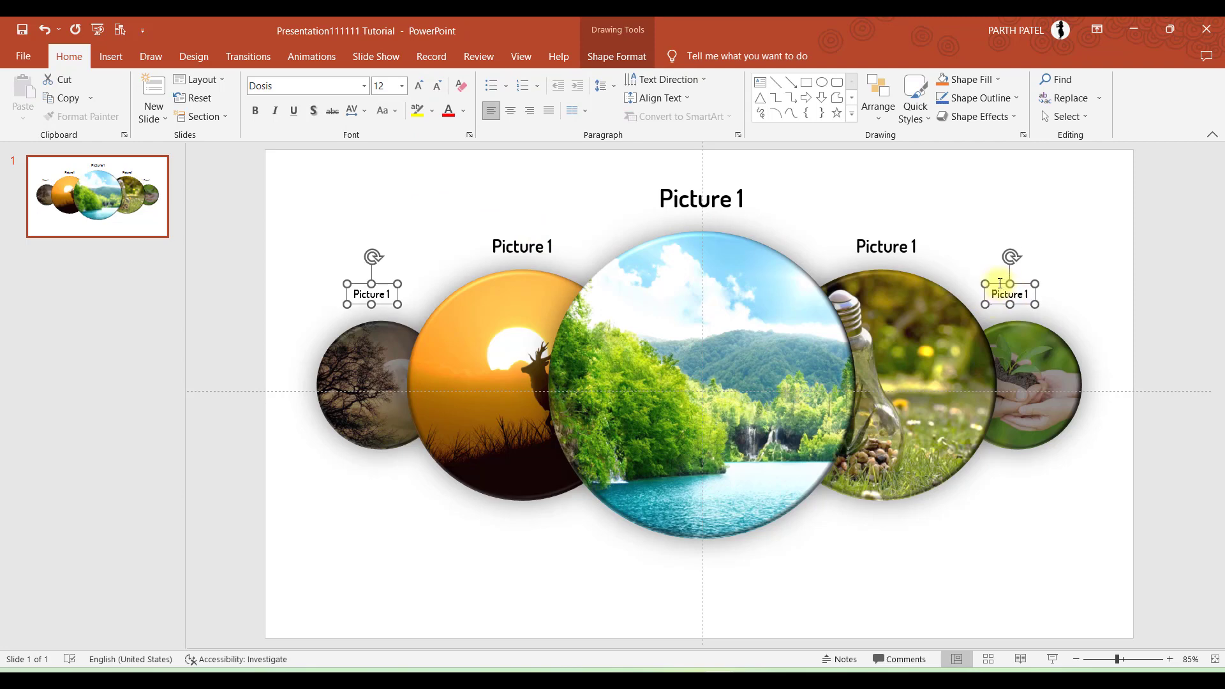
left_click_drag(999, 283, 1001, 294)
left_click(595, 229)
Renumber the side captions to Picture 2, 3, 4 and 5
double_click(912, 246)
type("2")
left_click(1034, 305)
key("BackSpace")
type("3")
double_click(394, 305)
type("4")
double_click(547, 245)
type("5")
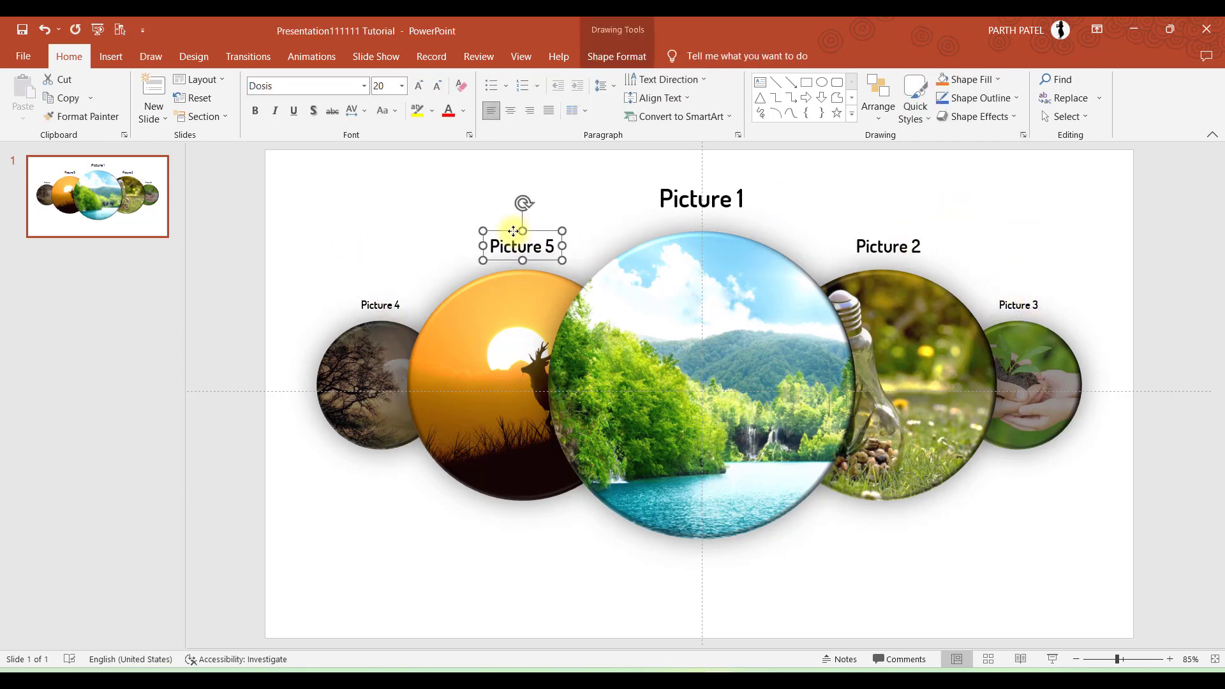
Nudge the Picture 2, 3 and 4 captions into position
left_click_drag(877, 232, 882, 230)
left_click(1017, 305)
left_click_drag(379, 304, 370, 296)
left_click_drag(1016, 304, 1020, 304)
left_click(990, 278)
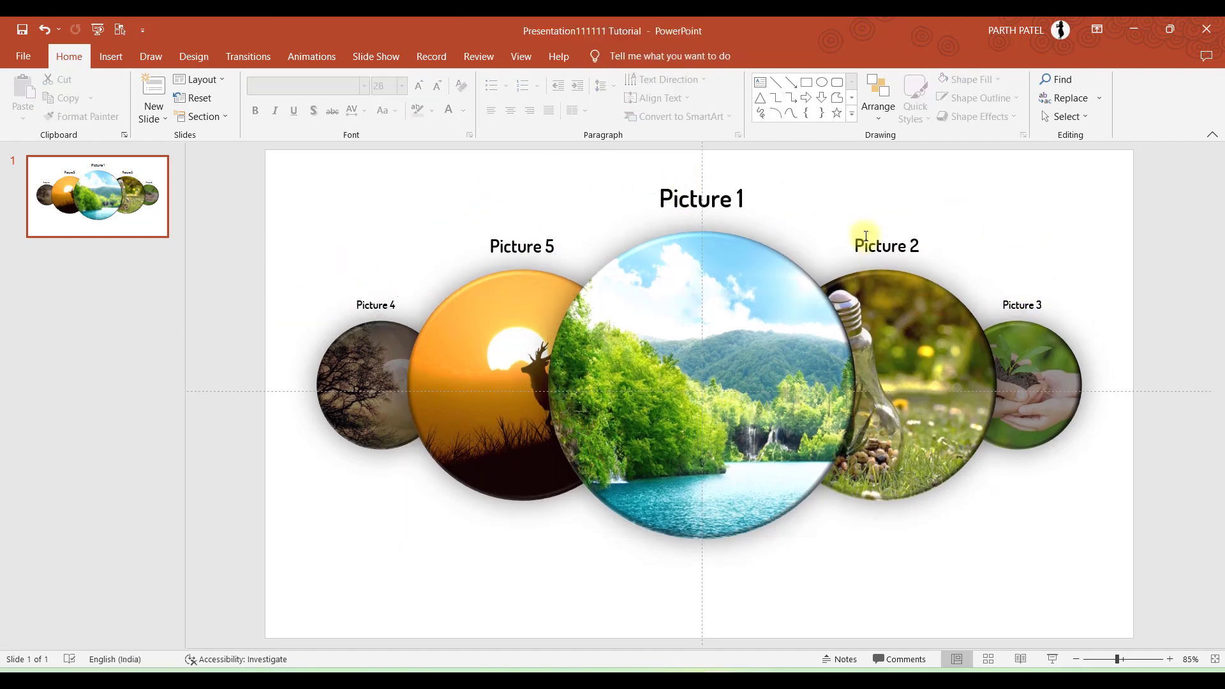
Colour the Picture 5 and Picture 2 captions grey, keeping them without an outline
left_click(865, 241)
left_click(521, 246, "ctrl")
left_click(374, 304, "ctrl")
right_click(514, 241)
left_click(564, 498)
left_click(1021, 250)
left_click(1029, 271)
left_click(1030, 295)
left_click(617, 56)
left_click(859, 79)
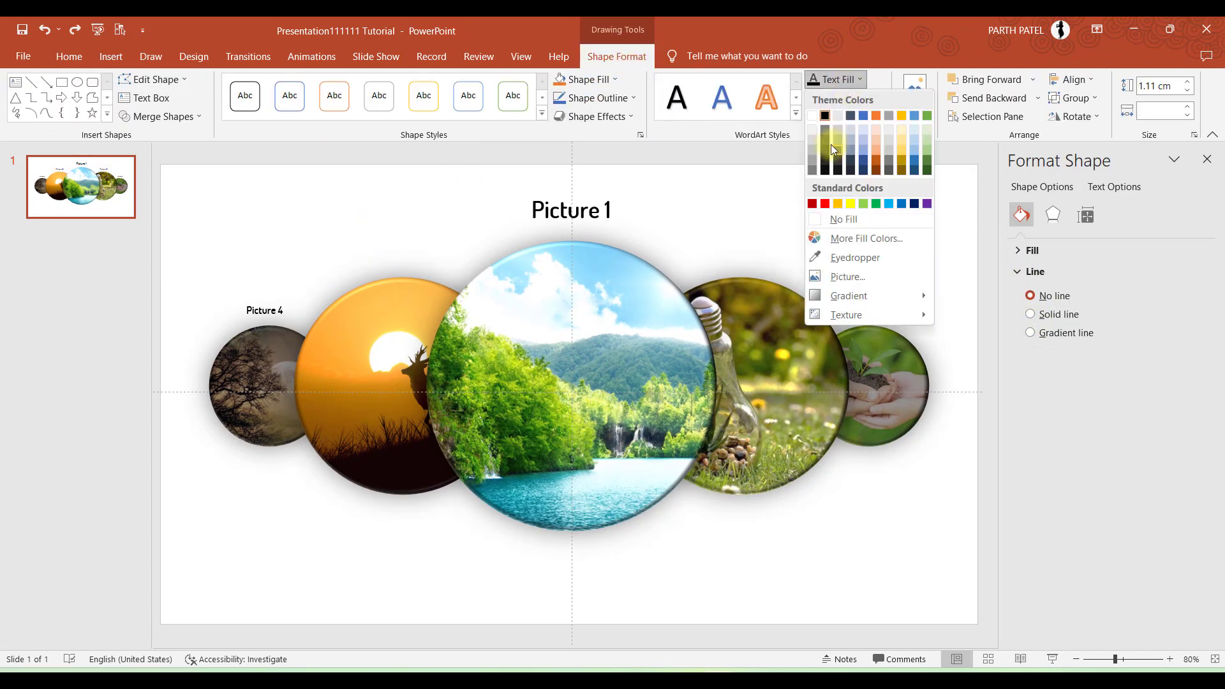
left_click(837, 137)
Colour the Picture 4 and Picture 3 captions grey as well
left_click(861, 296, "ctrl")
left_click(616, 55)
left_click(860, 79)
left_click(833, 131)
left_click(751, 239)
Switch the Picture 5 and Picture 2 captions to a darker grey
left_click(396, 251)
left_click(616, 56)
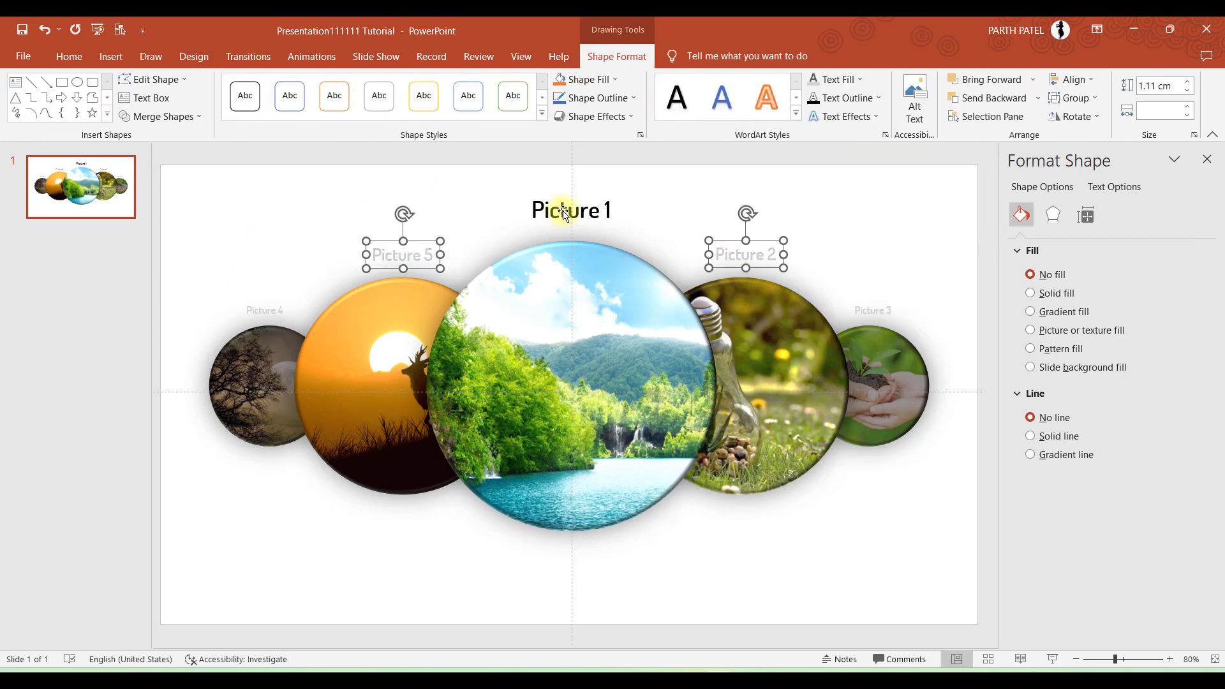
left_click(837, 80)
left_click(845, 154)
left_click(859, 79)
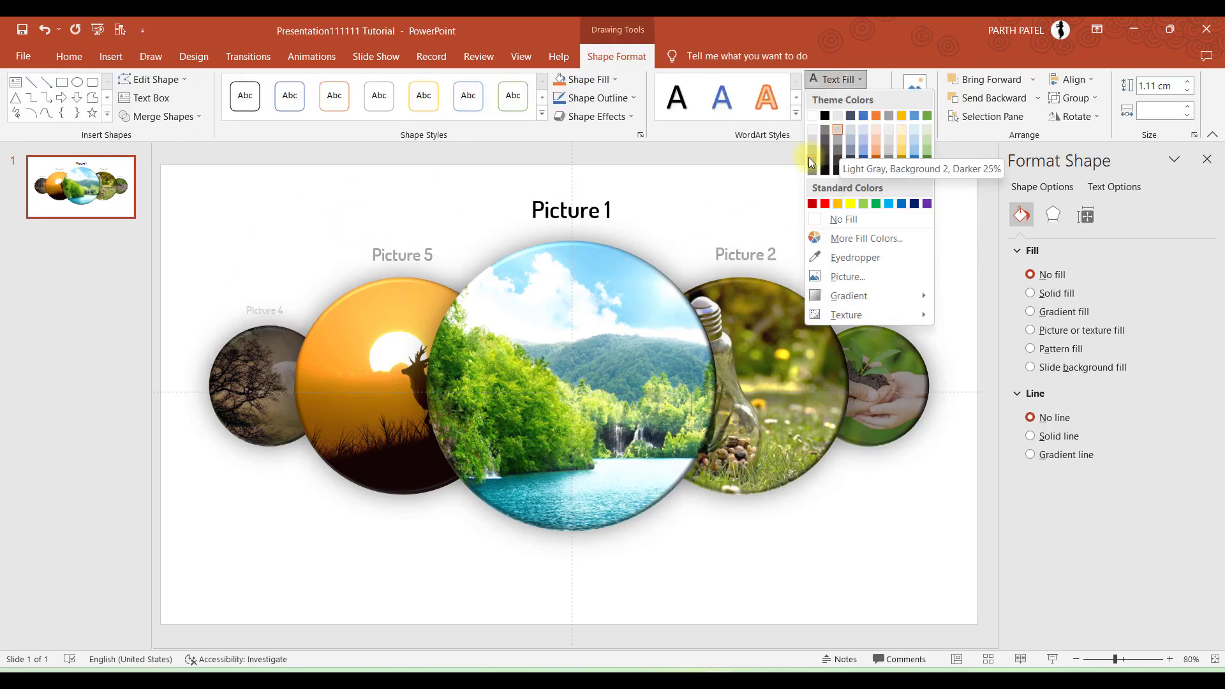
Give the Picture 4 and Picture 3 captions a lighter grey
left_click(808, 157)
left_click(265, 310)
left_click(855, 310, "shift")
left_click(837, 79)
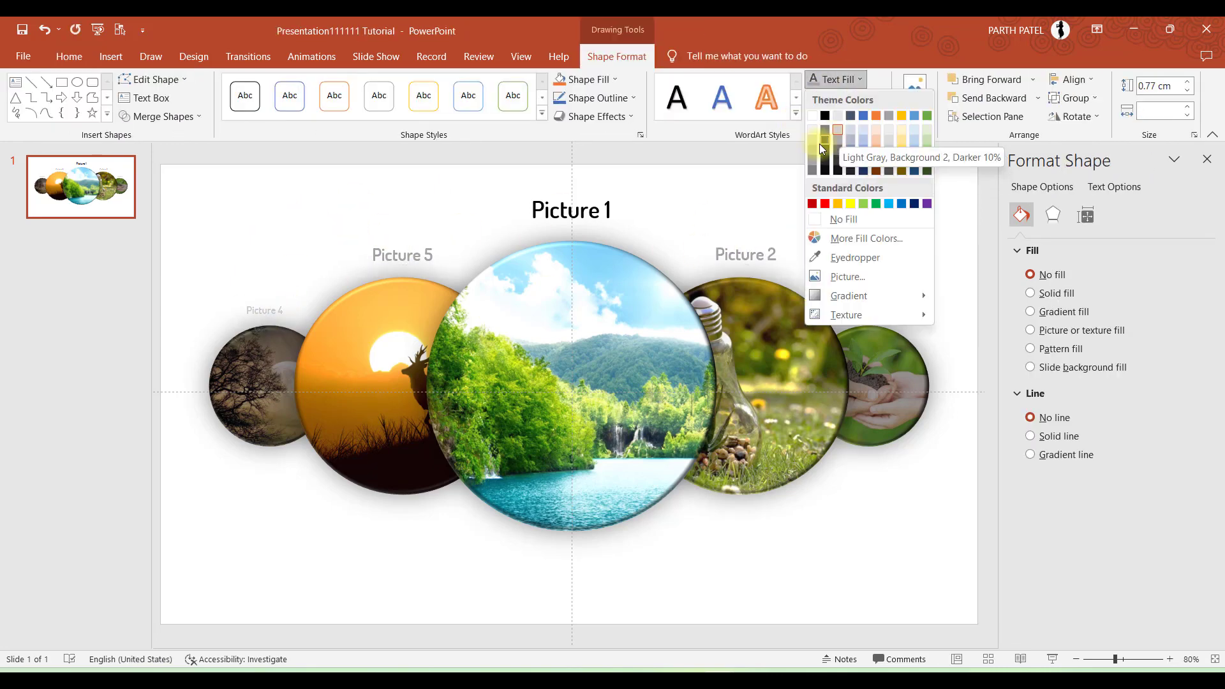
left_click(816, 144)
left_click(216, 242)
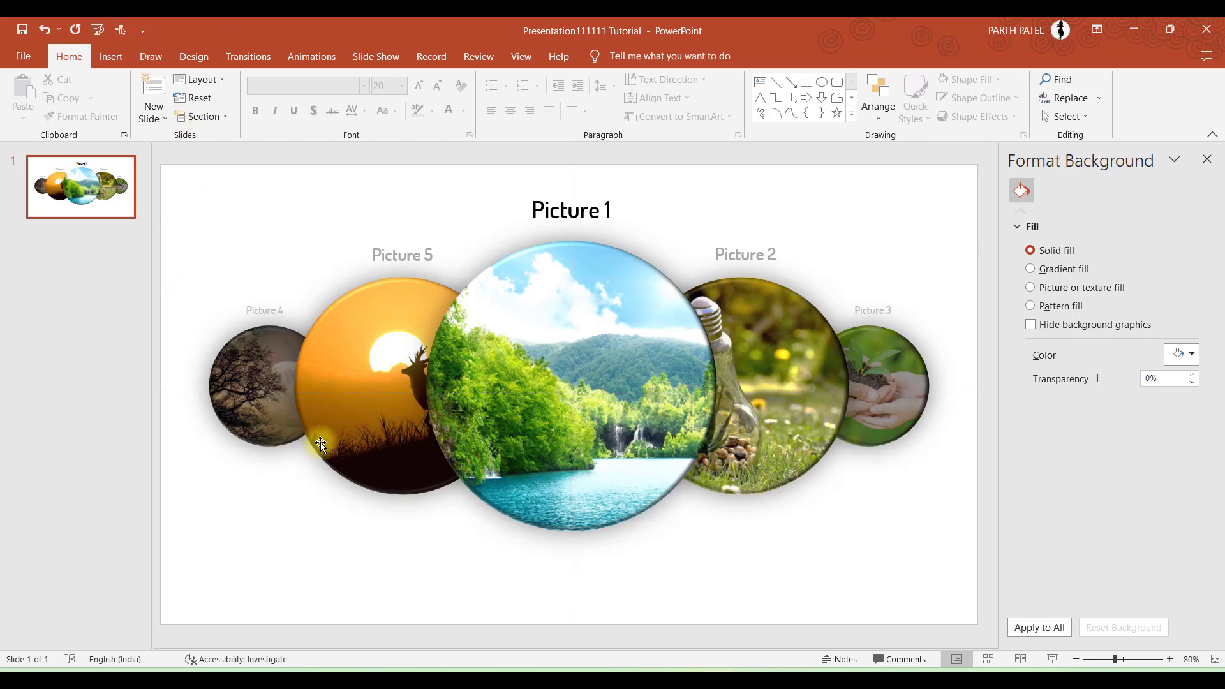
Inspect the slider dashes in the finished reference presentation
key("alt+Tab")
key("Tab")
key("Tab")
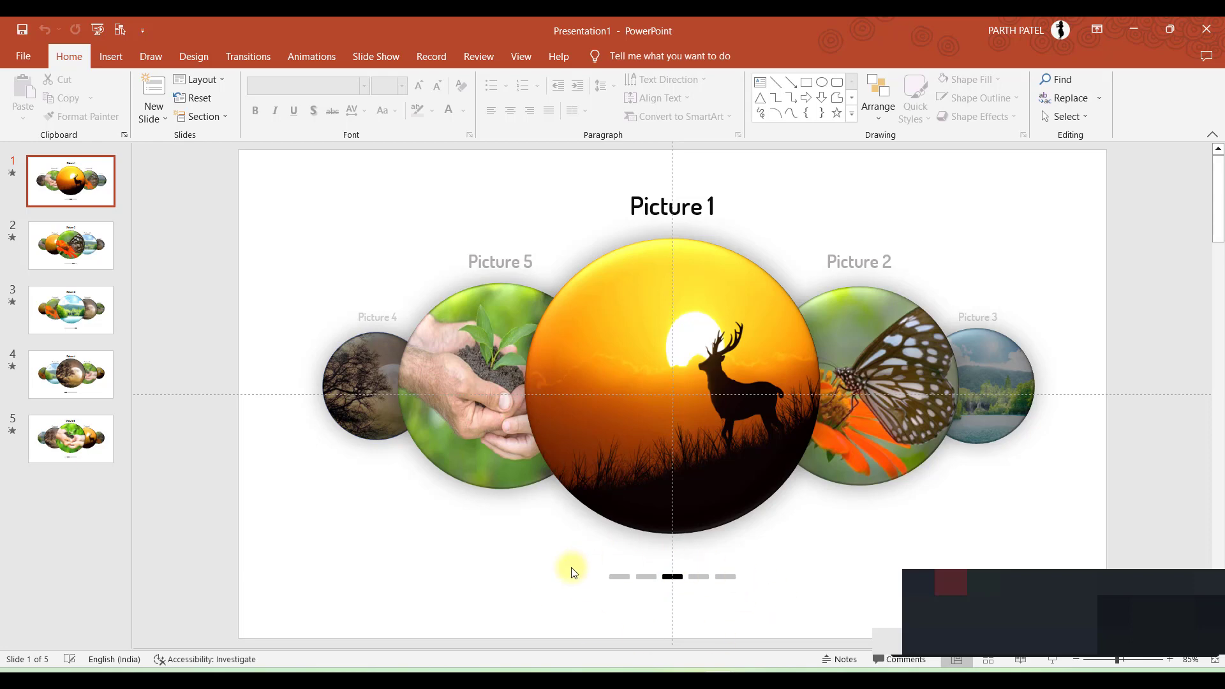
left_click_drag(569, 538, 759, 623)
left_click(500, 588)
key("alt+Tab")
key("Tab")
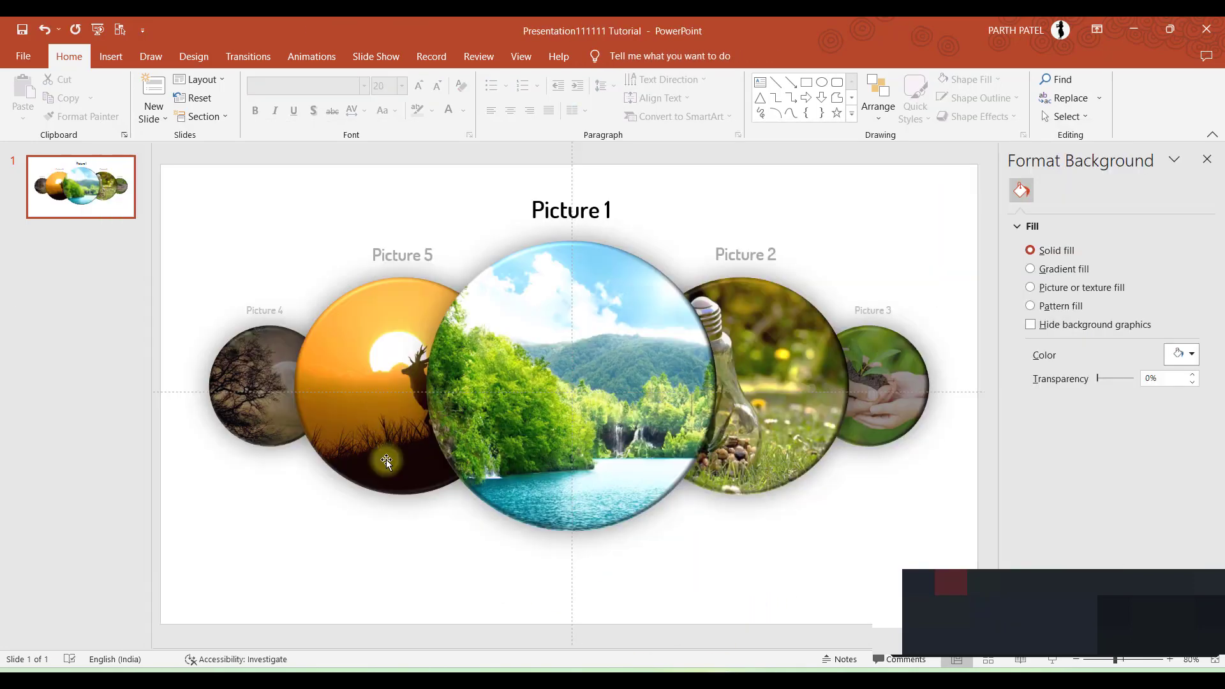
Draw a small rectangle below the central photo with no outline
left_click(112, 57)
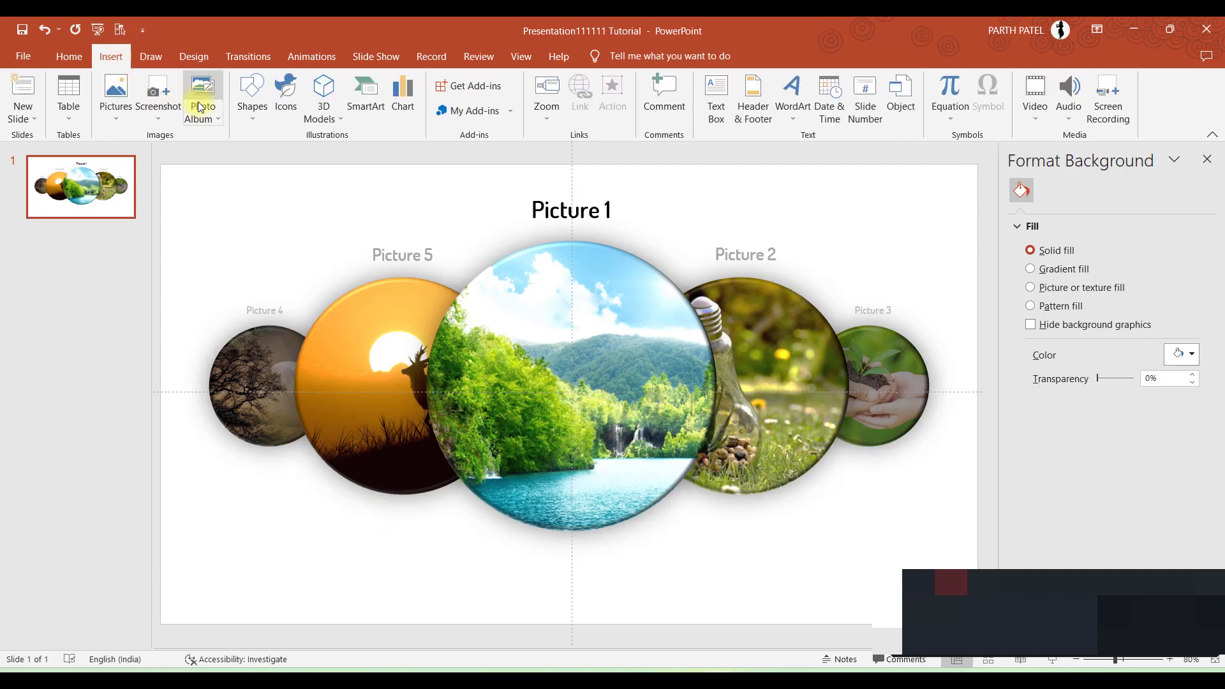
left_click(251, 113)
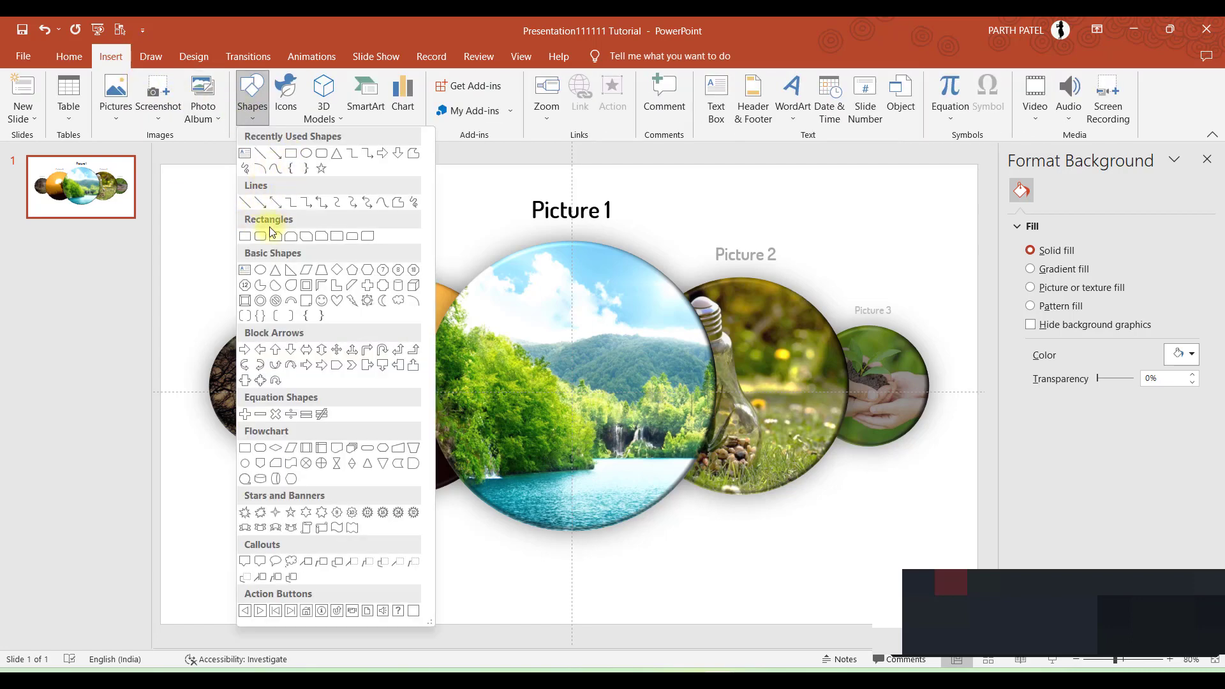
left_click(261, 242)
scroll(562, 564, "up", 2, "ctrl")
scroll(562, 564, "down", 1)
scroll(561, 563, "down", 1)
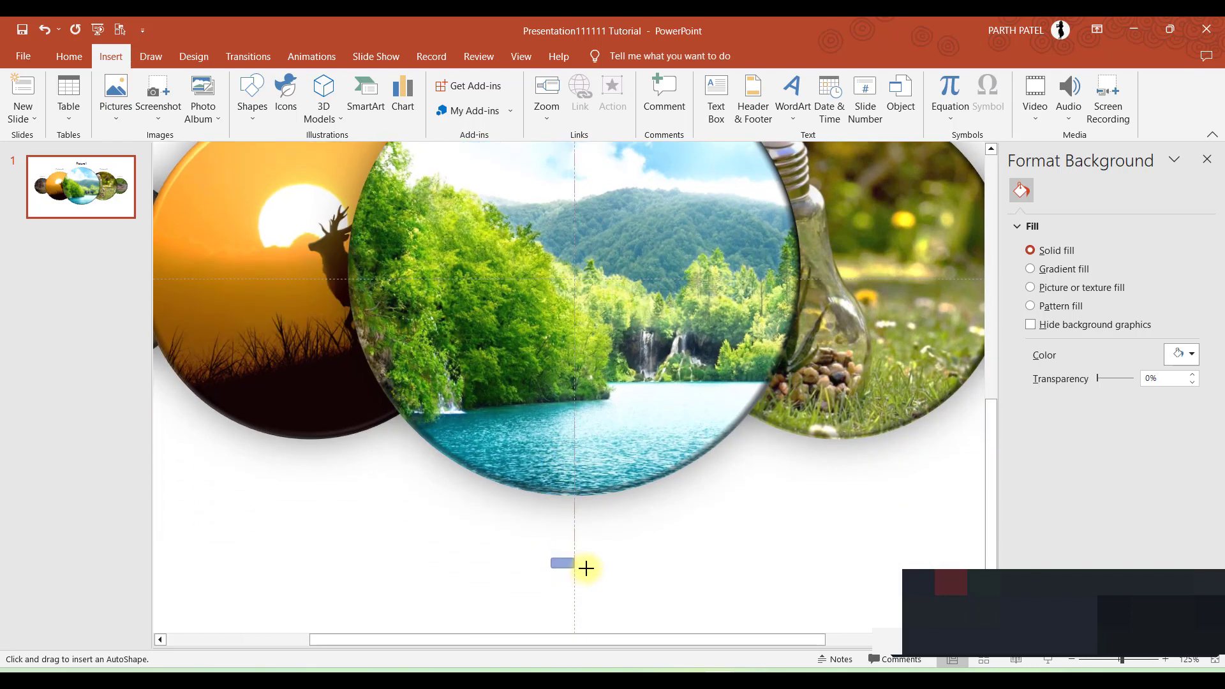
left_click_drag(601, 568, 602, 569)
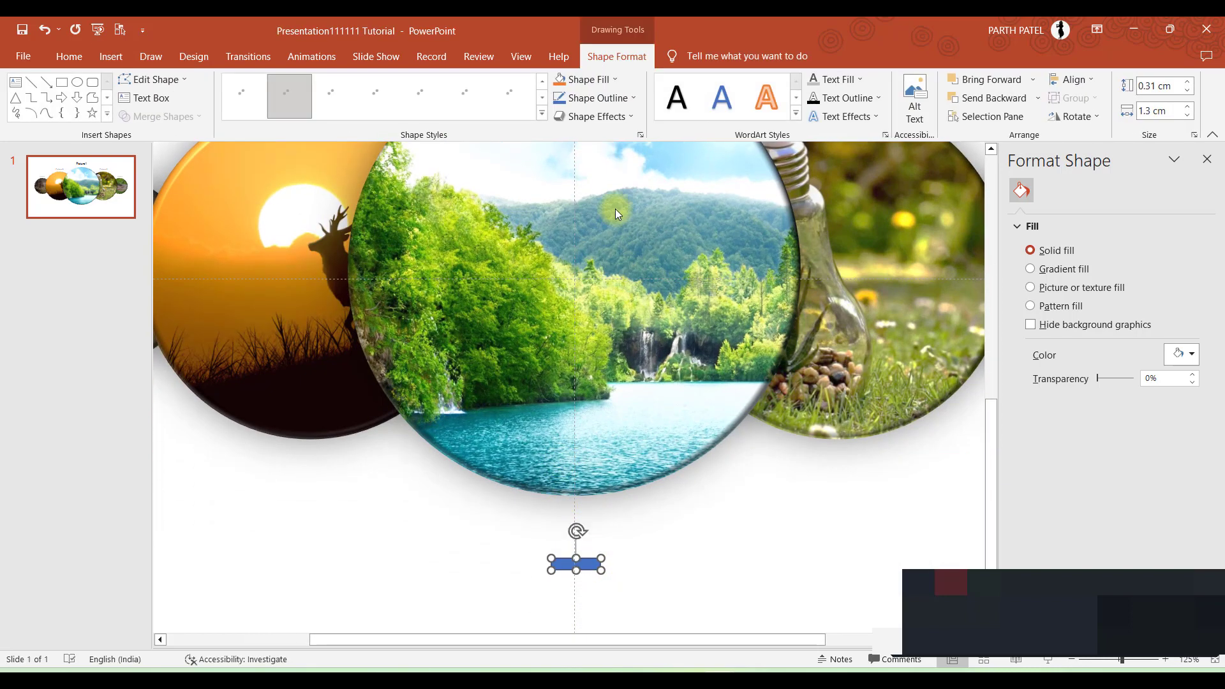
left_click(594, 91)
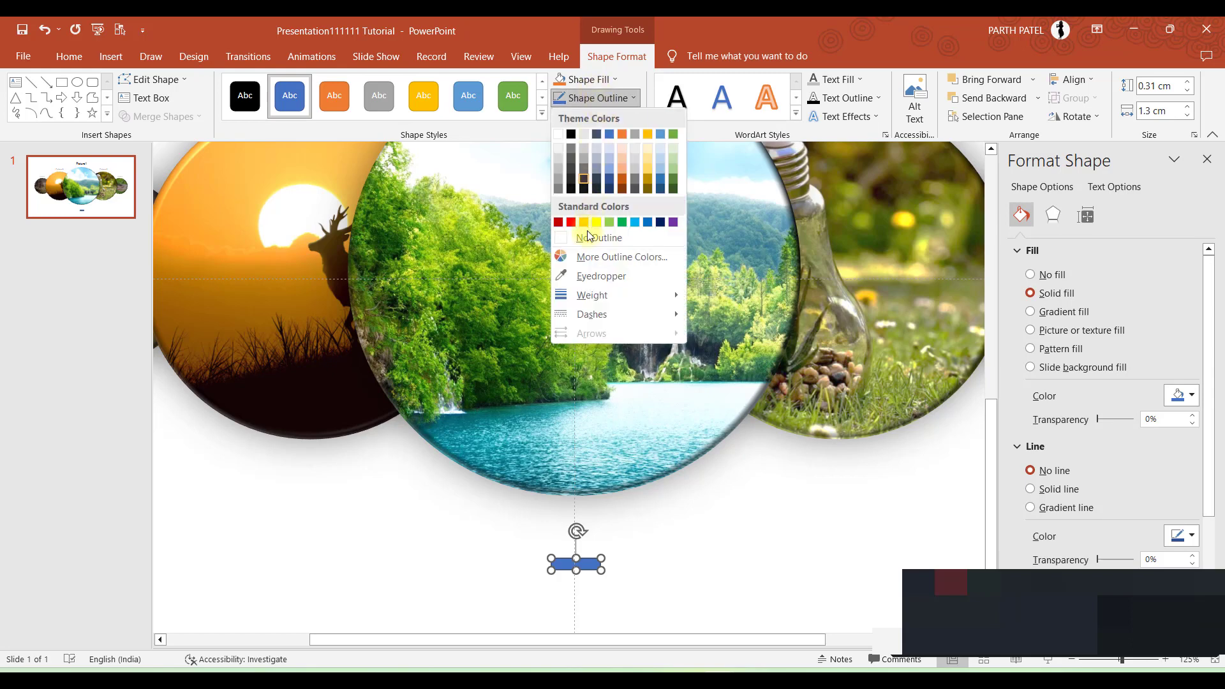
left_click(596, 244)
left_click(486, 557)
left_click(565, 564)
scroll(559, 558, "down", 5, "ctrl")
left_click(482, 563)
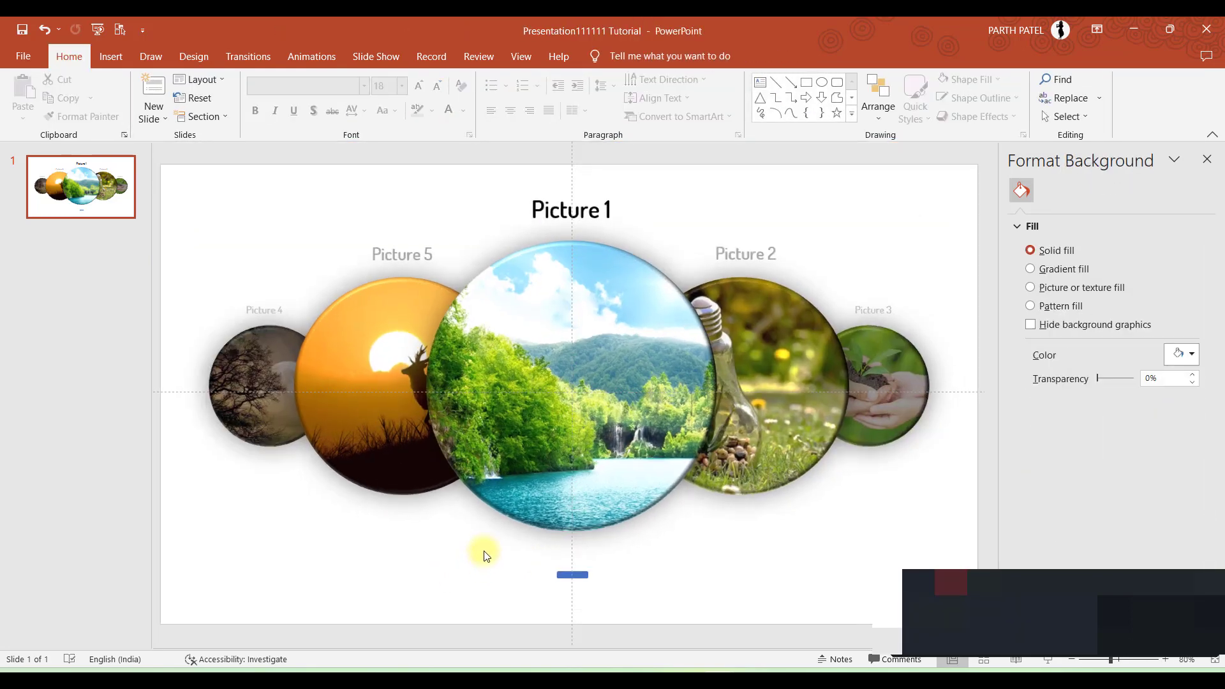
scroll(483, 552, "up", 5, "ctrl")
scroll(497, 546, "down", 2)
Set the rectangle's height to 0.25 cm and fill it black
left_click(571, 594)
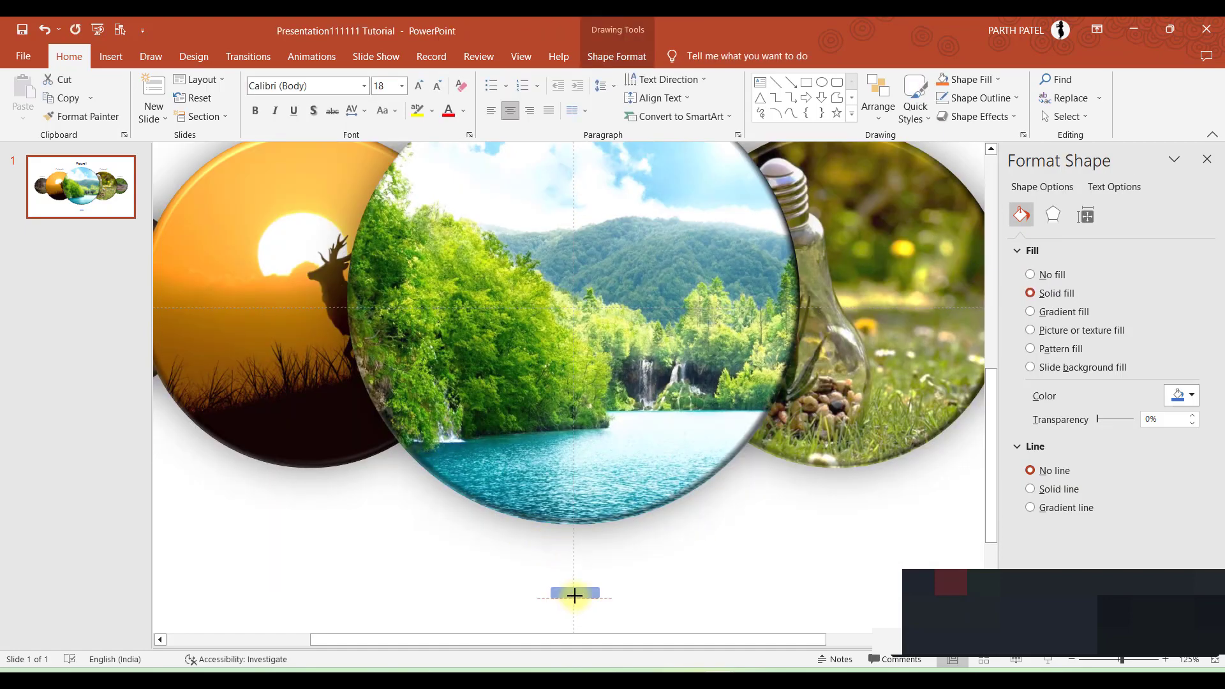
left_click(617, 56)
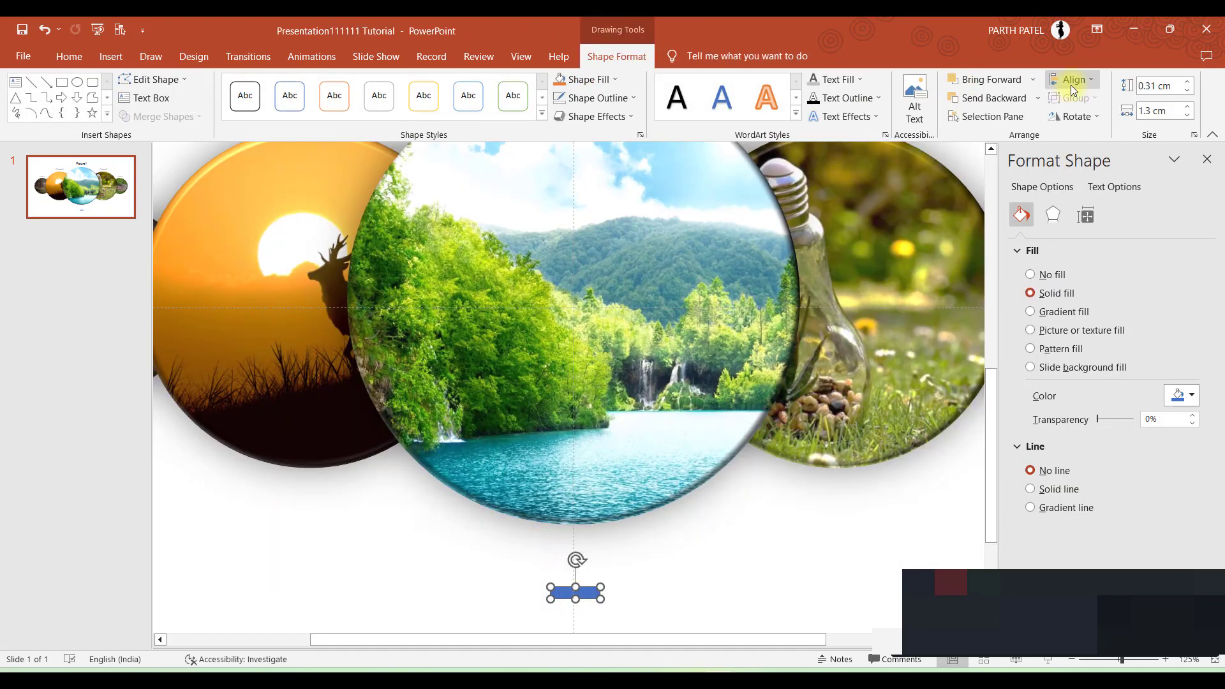
left_click(1158, 86)
type("0.25")
key("Return")
left_click(586, 79)
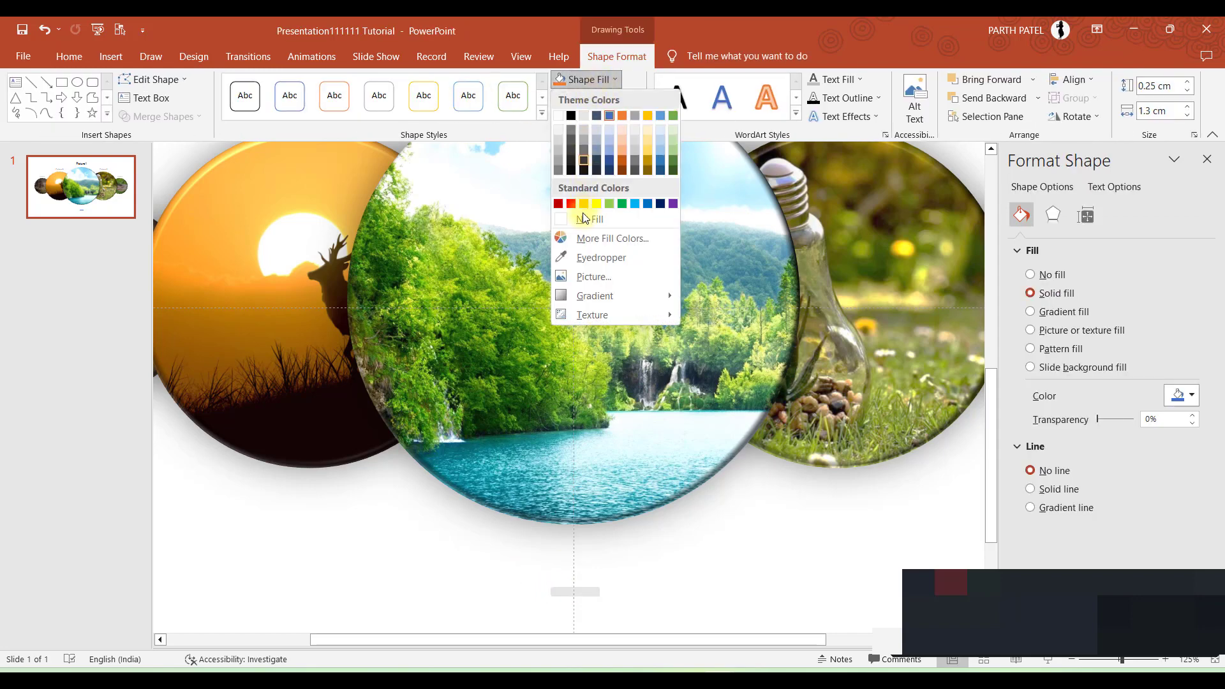
left_click(567, 117)
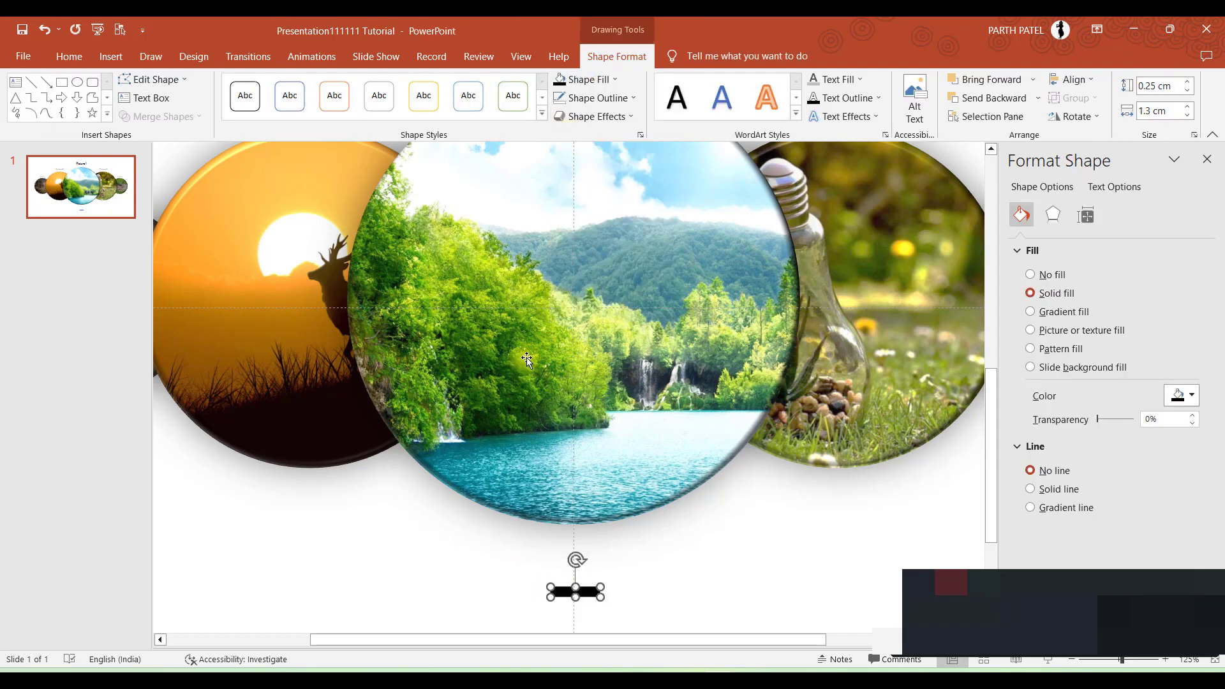
left_click(454, 586)
scroll(478, 545, "down", 2)
left_click(557, 544)
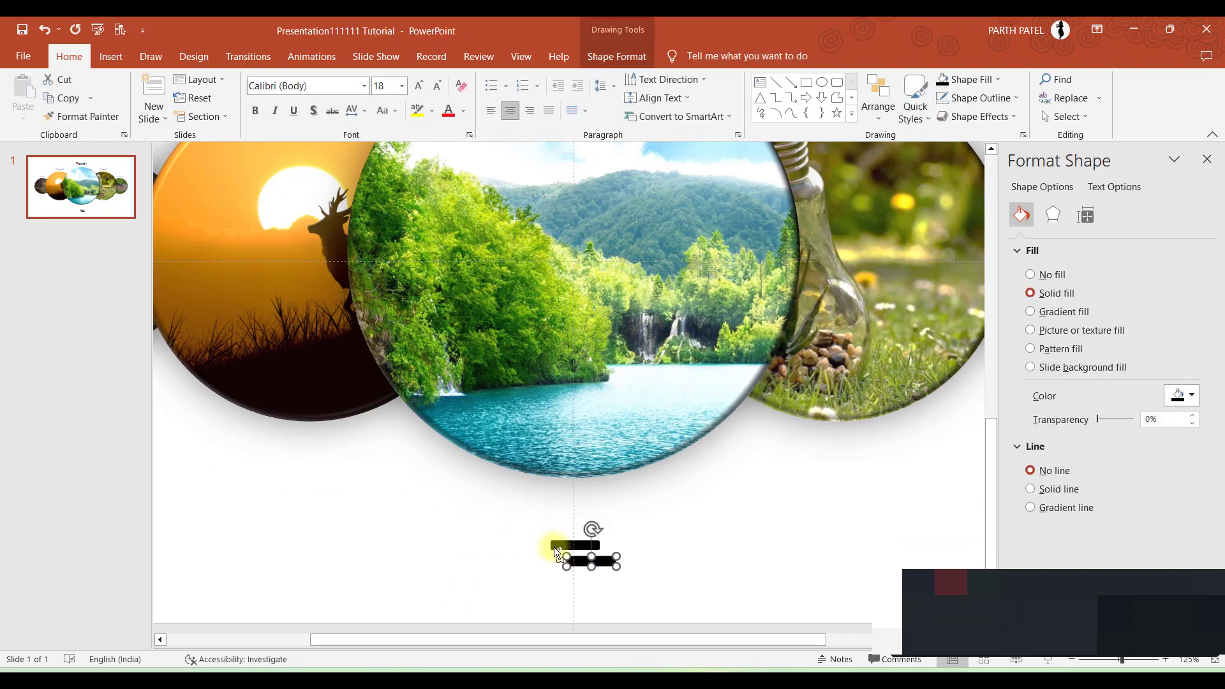
Duplicate the black bar and line up five bars in a row
key("ctrl+d")
key("ctrl+d")
key("ctrl+d")
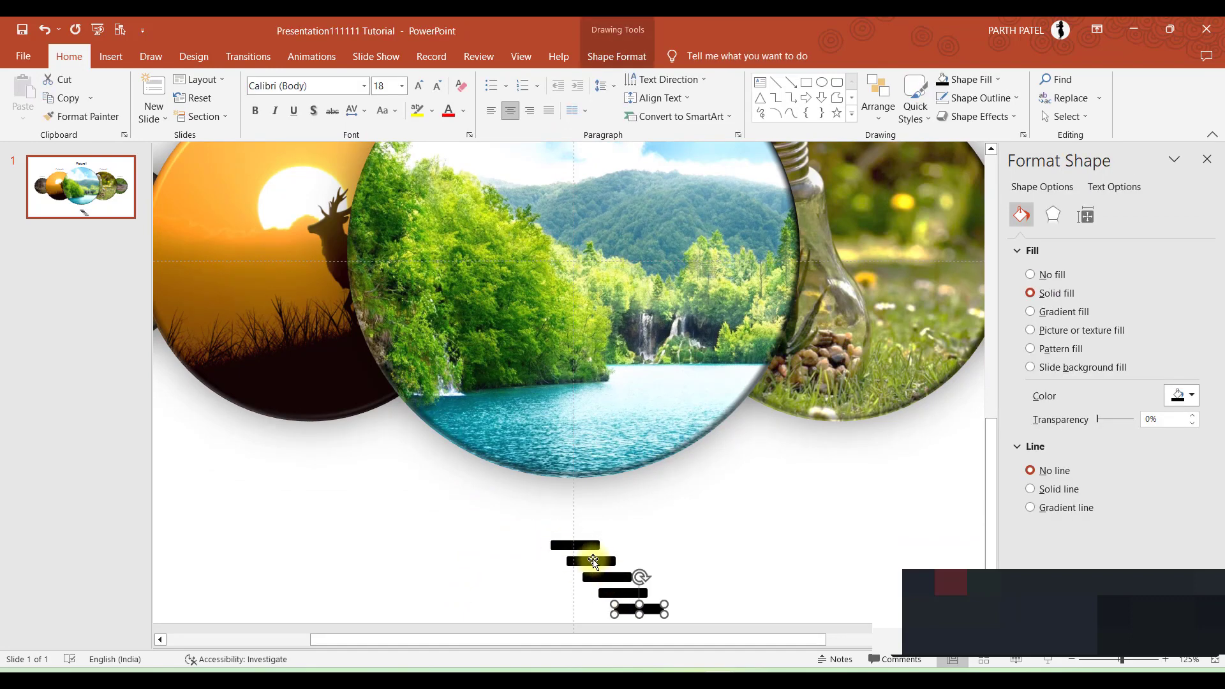
left_click(591, 563)
left_click_drag(576, 562, 510, 544)
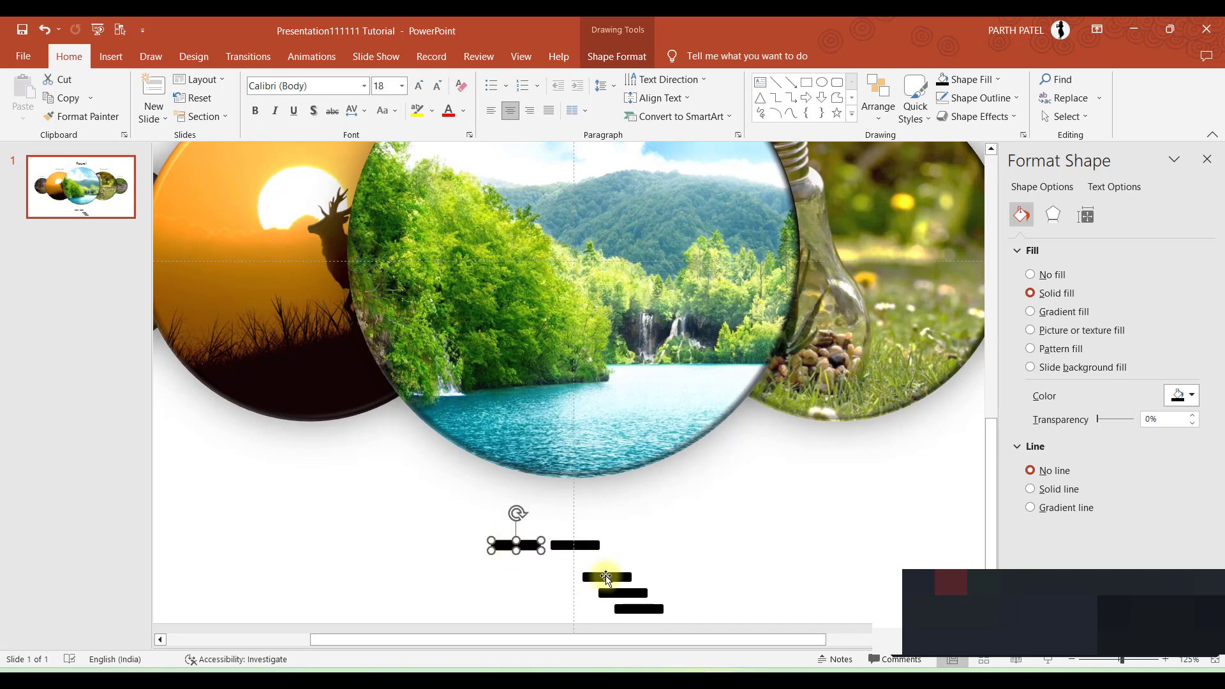
left_click_drag(606, 578, 634, 546)
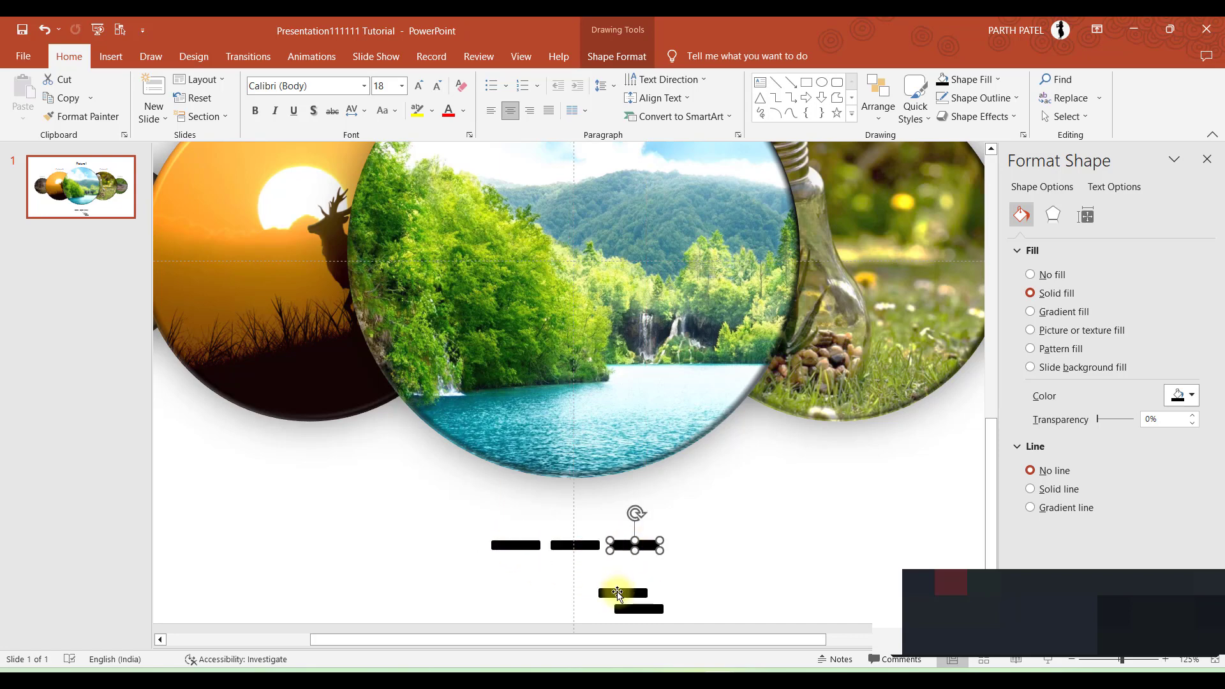
left_click_drag(622, 592, 690, 546)
left_click_drag(647, 609, 462, 544)
Fill the four side bars light grey
left_click(469, 544, "shift")
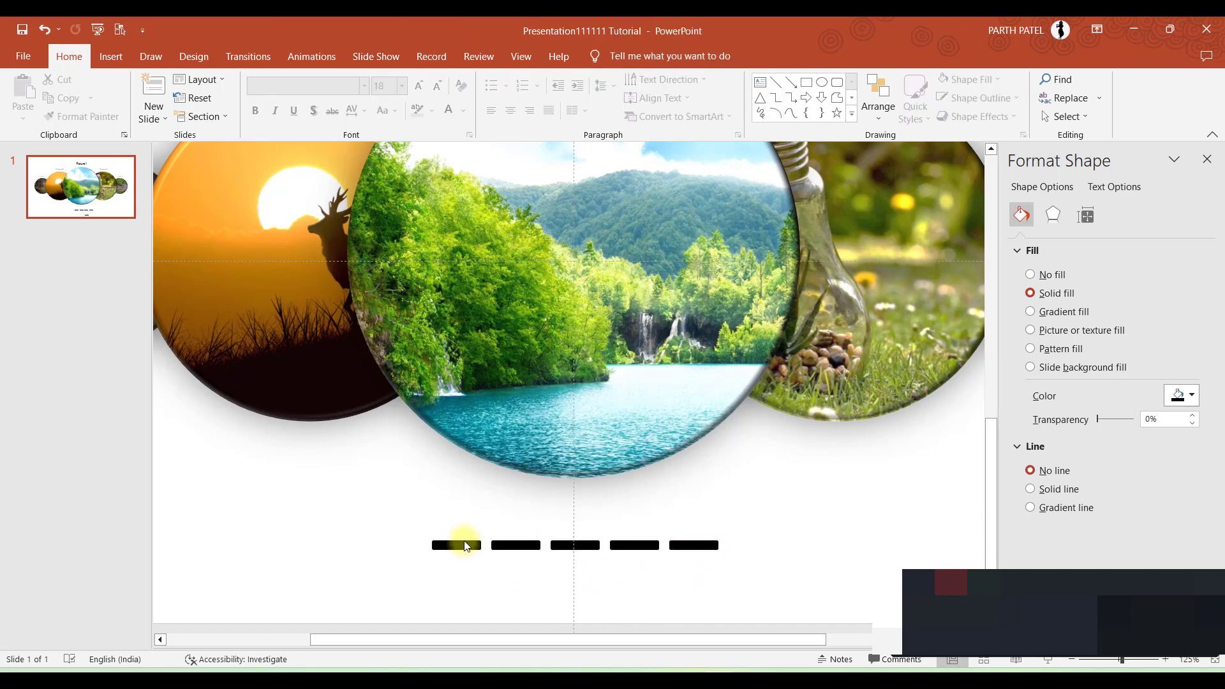
left_click(507, 545, "shift")
left_click(629, 544, "shift")
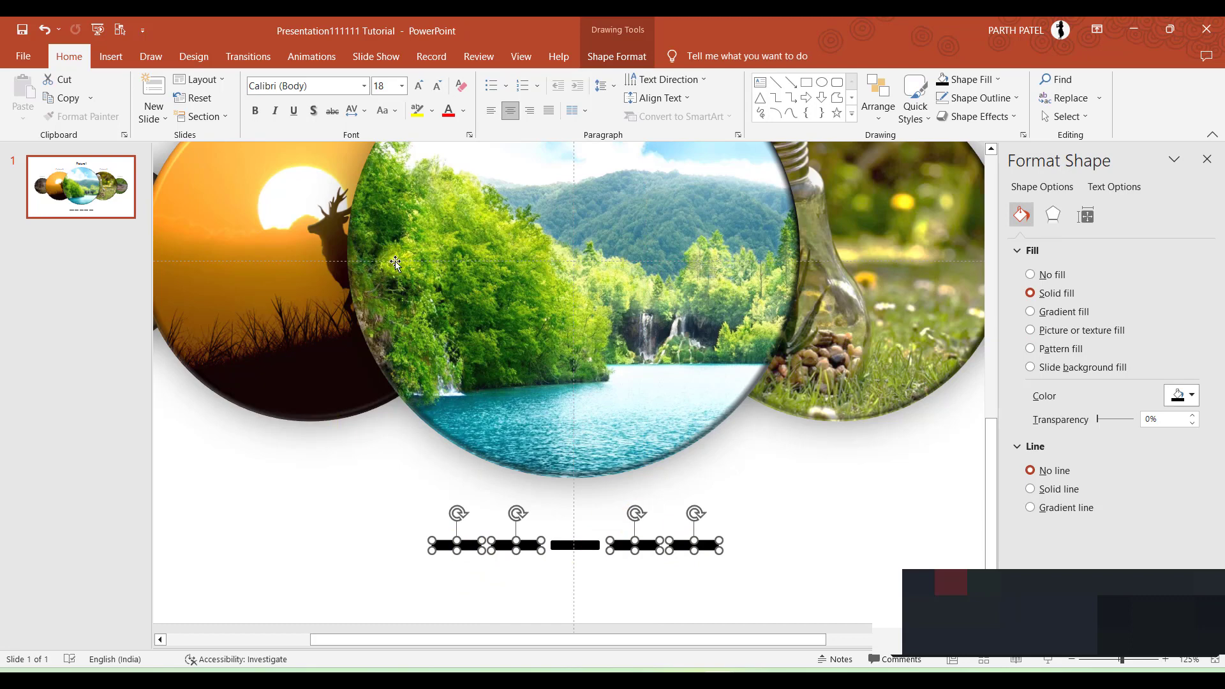
left_click(616, 55)
left_click(586, 80)
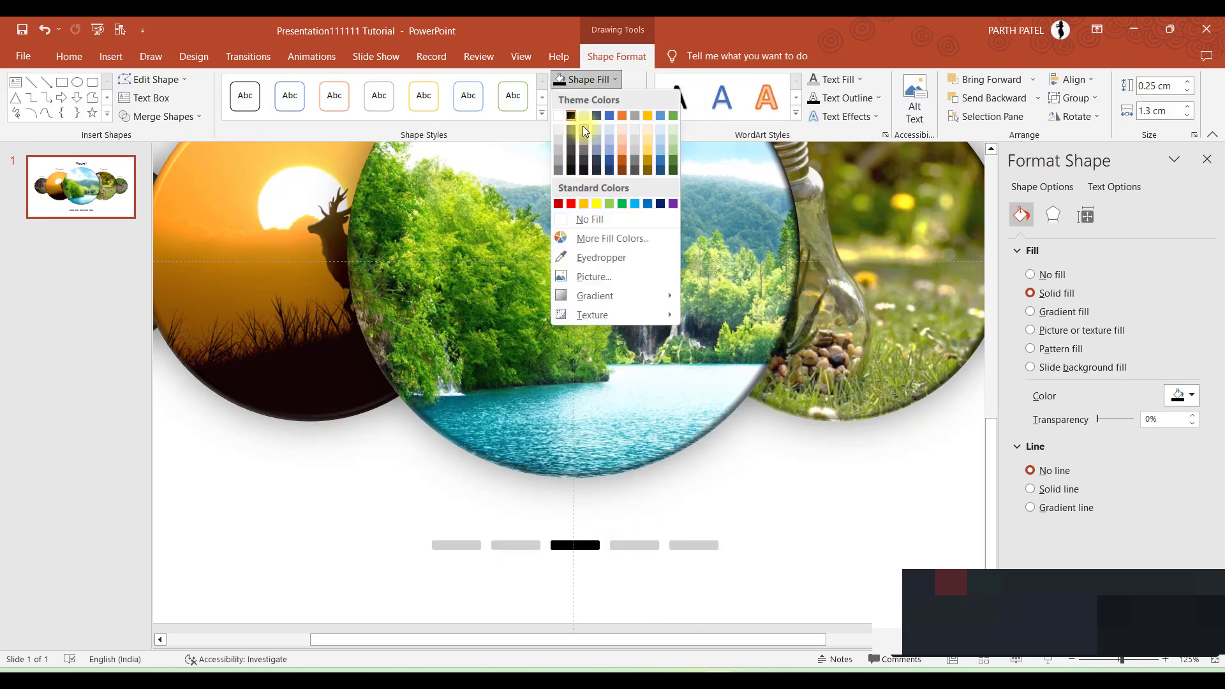
left_click(583, 125)
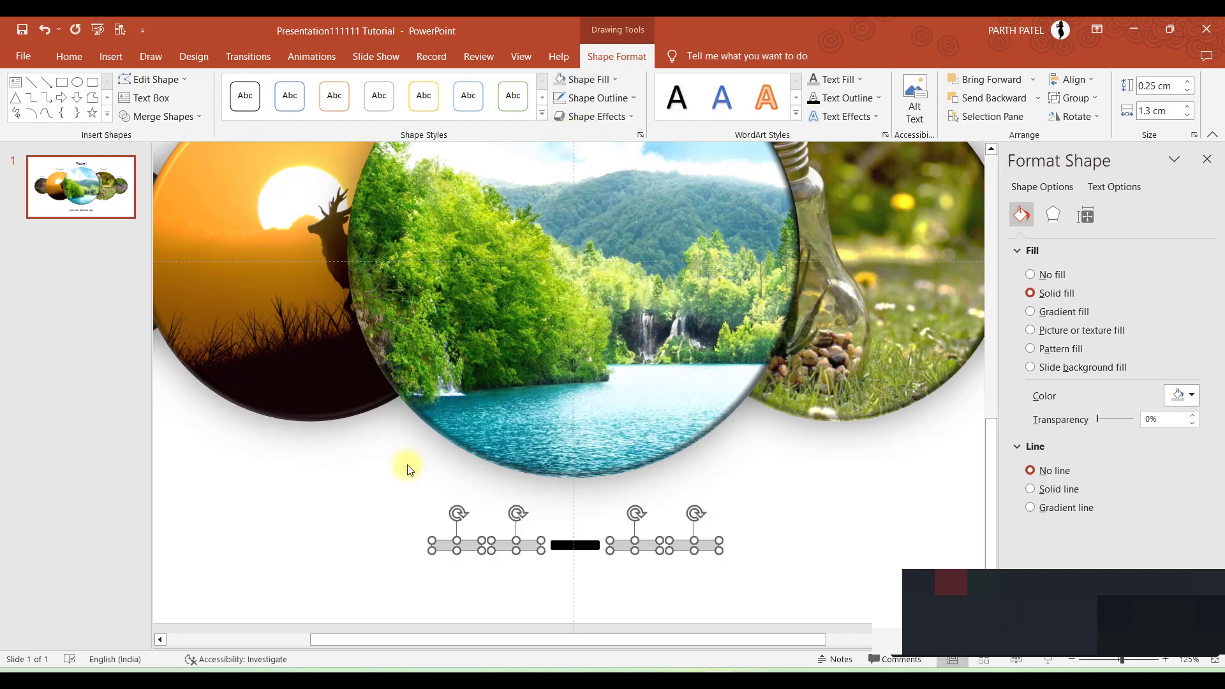
left_click(386, 472)
scroll(385, 473, "down", 3)
scroll(385, 472, "down", 1)
scroll(386, 473, "down", 1)
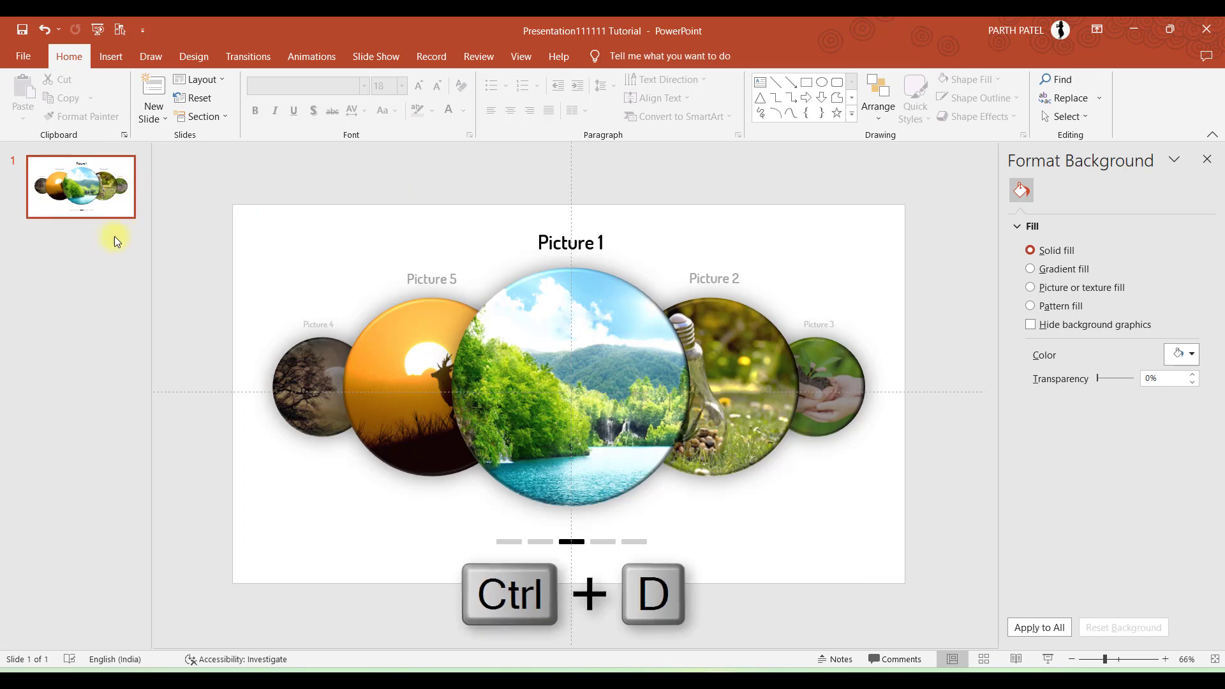
Duplicate the carousel slide with Ctrl+D
left_click(103, 199)
key("ctrl+d")
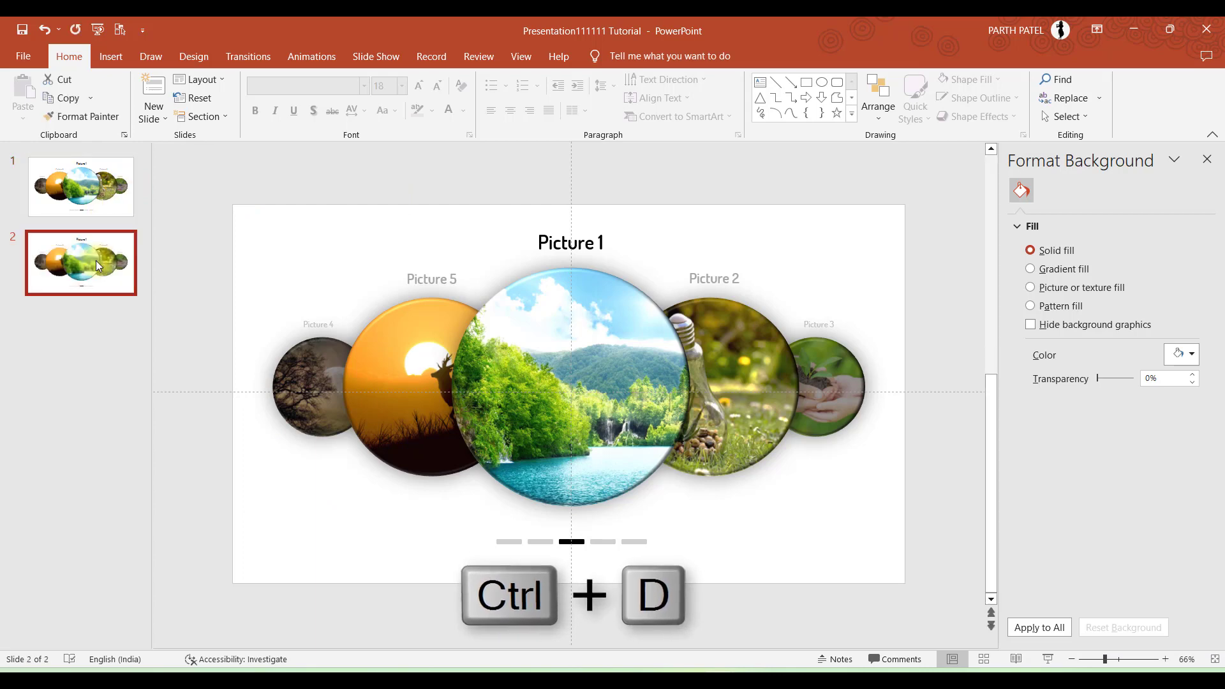
left_click(509, 230)
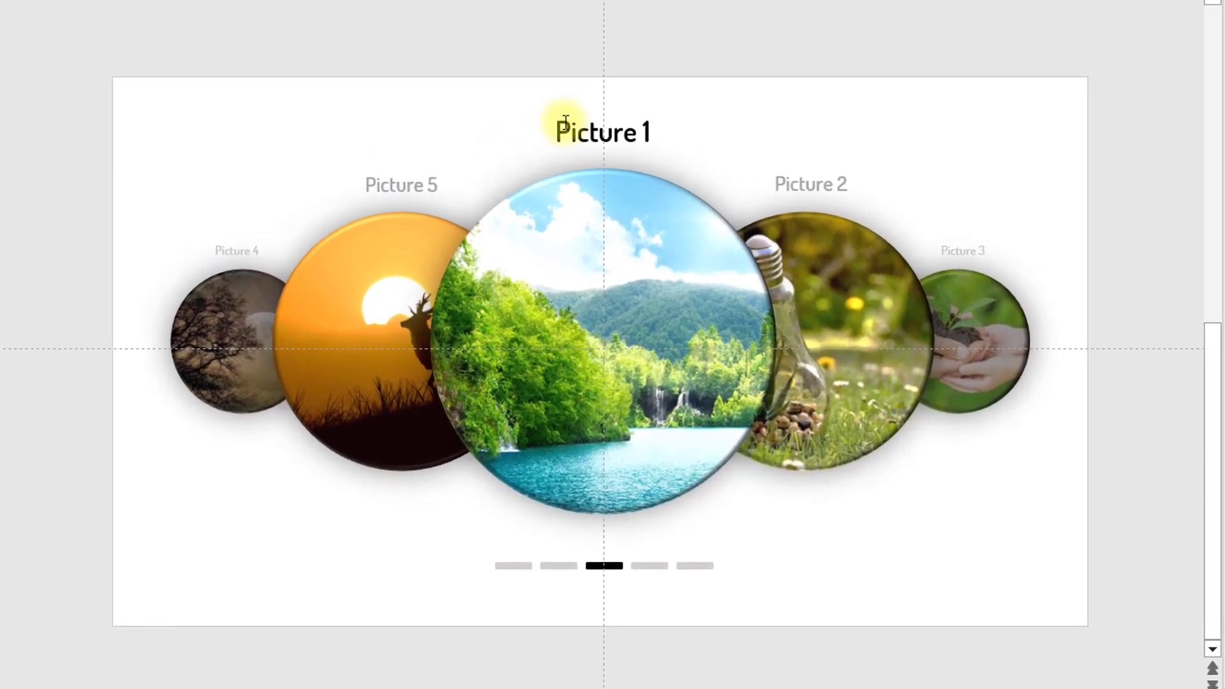
Renumber the centre title to Picture 2 and the right-hand labels to Picture 3 and 4
left_click(577, 122)
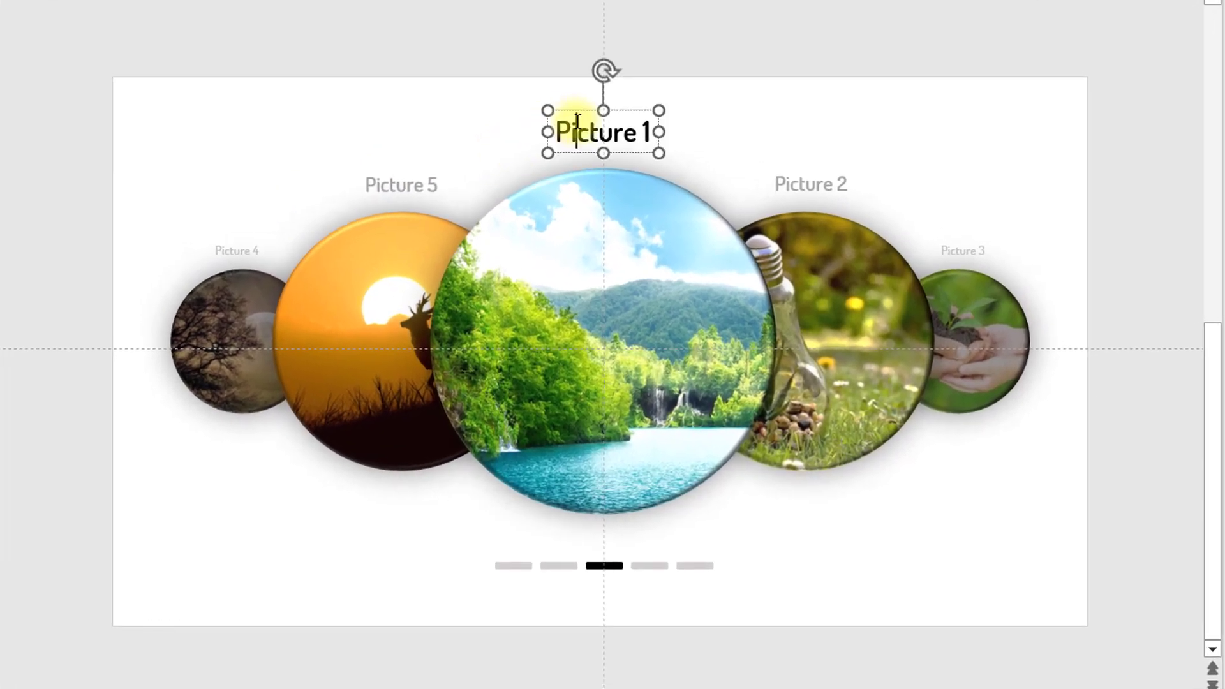
left_click(653, 131)
key("BackSpace")
type("2")
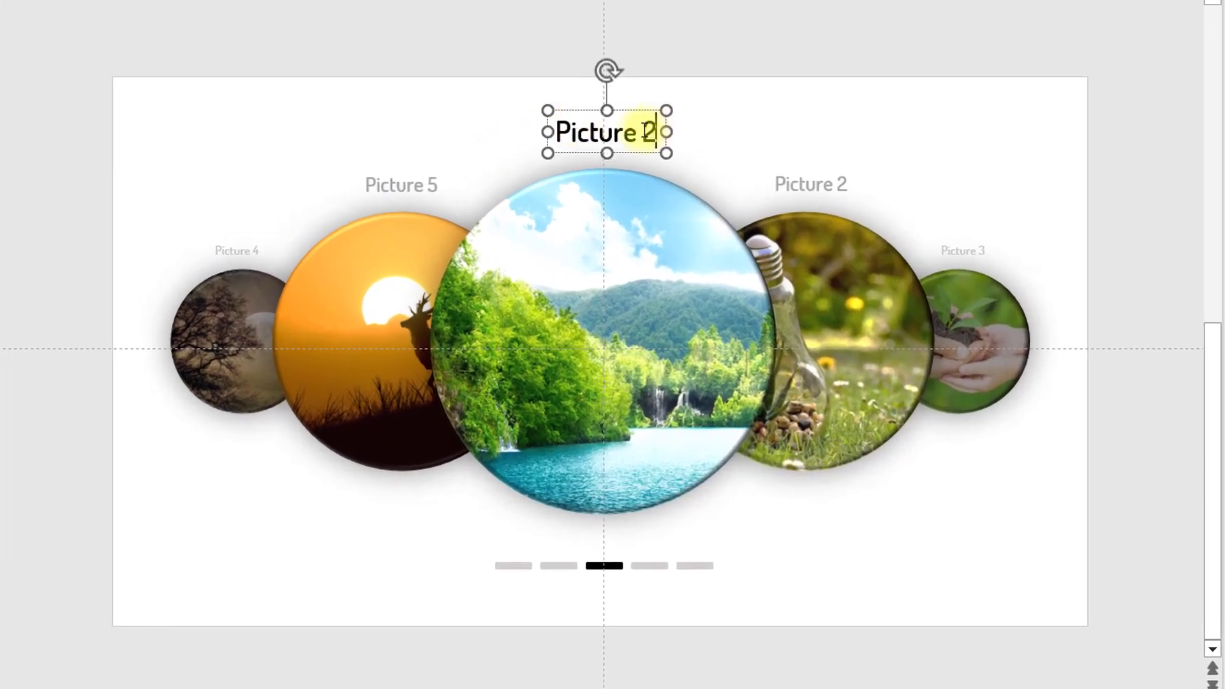
left_click(624, 110)
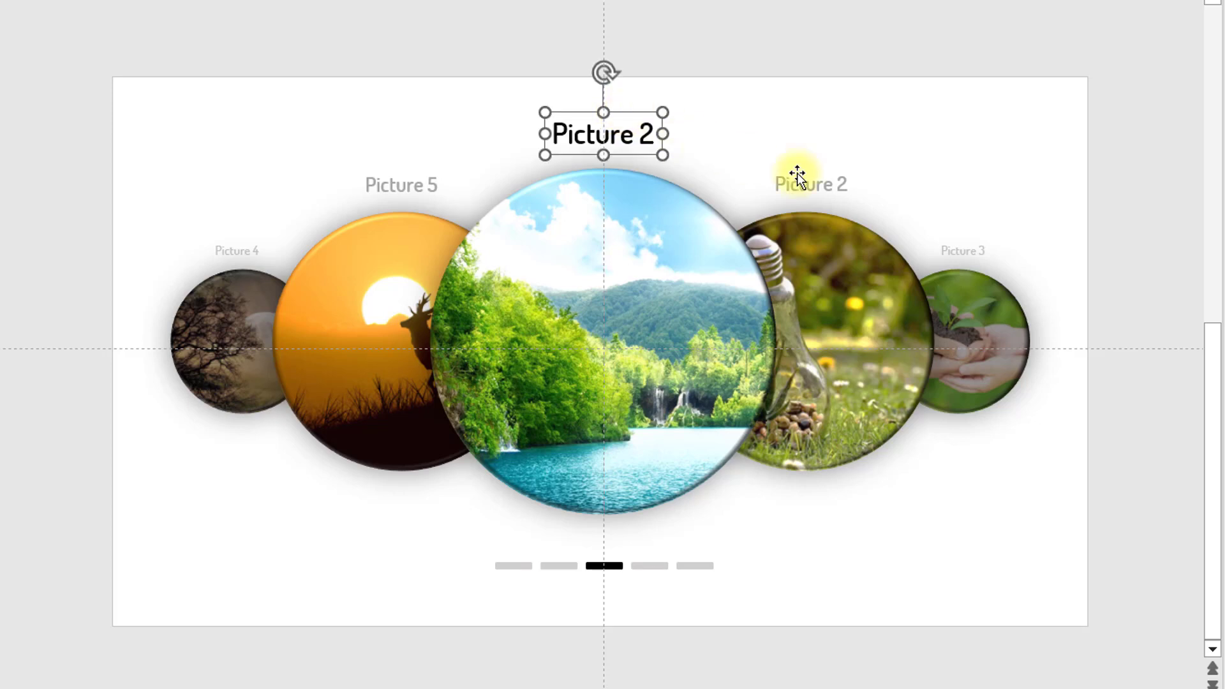
left_click(844, 185)
key("BackSpace")
type("3")
left_click(909, 166)
left_click(987, 249)
type("4")
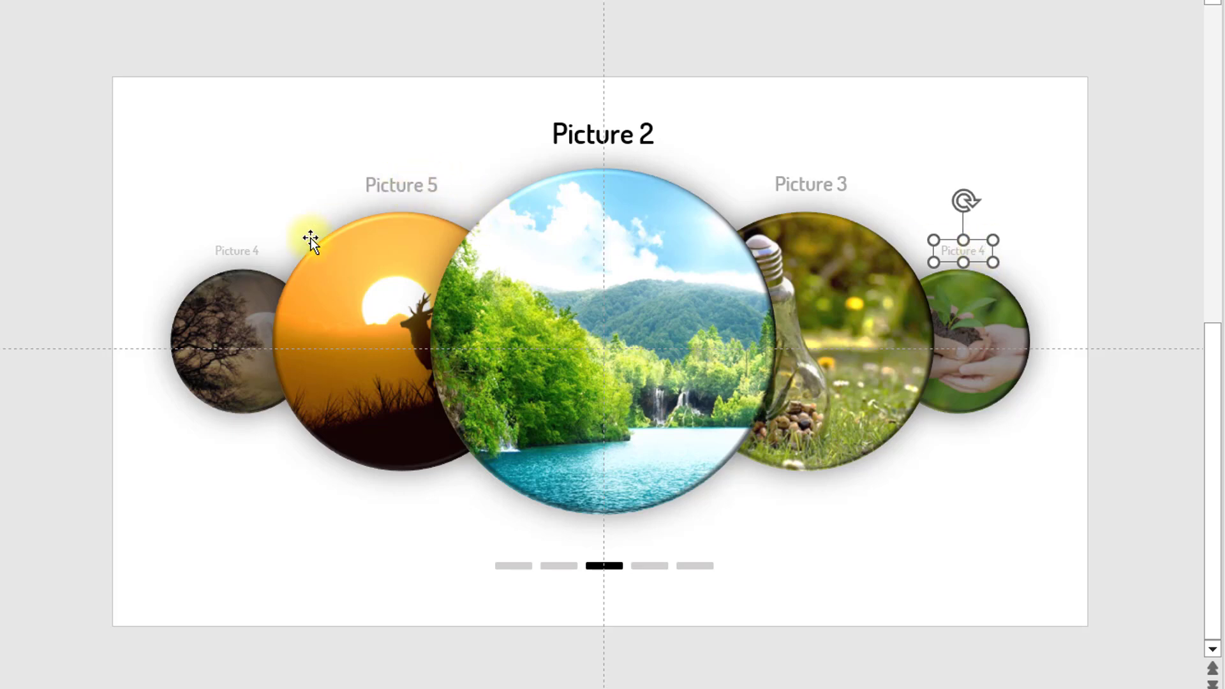
left_click(262, 249)
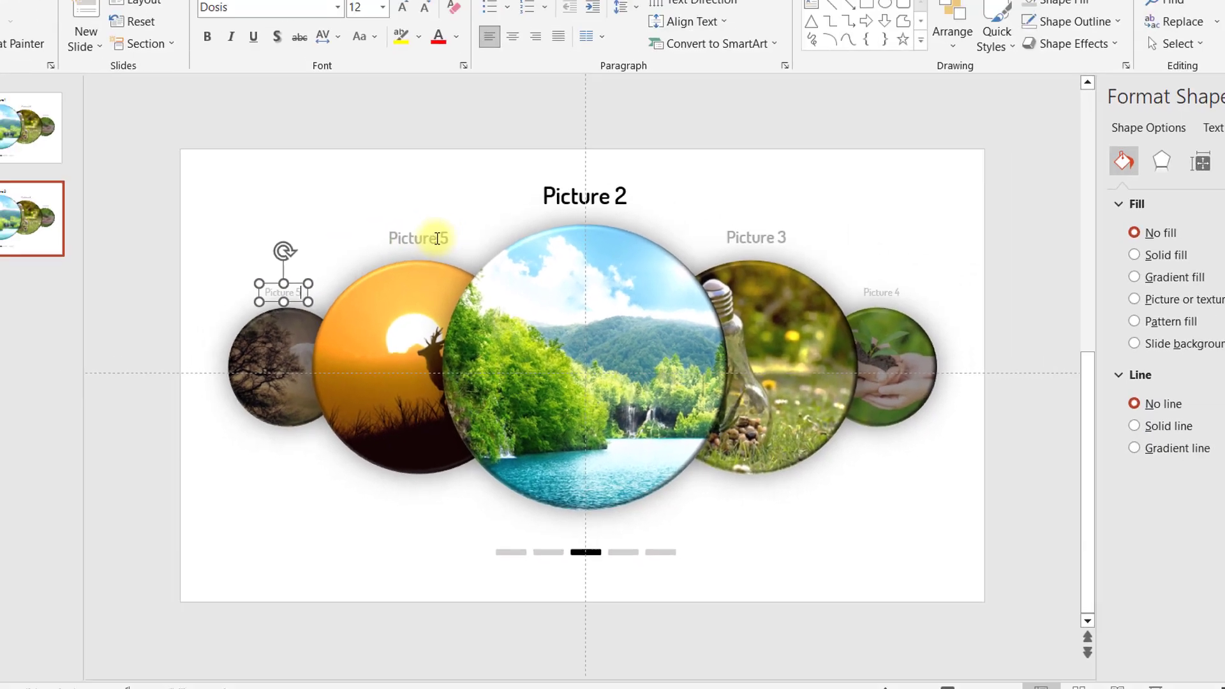
Renumber the left captions to 5 and 1, and copy the lake photo to the left slot
left_click(456, 278)
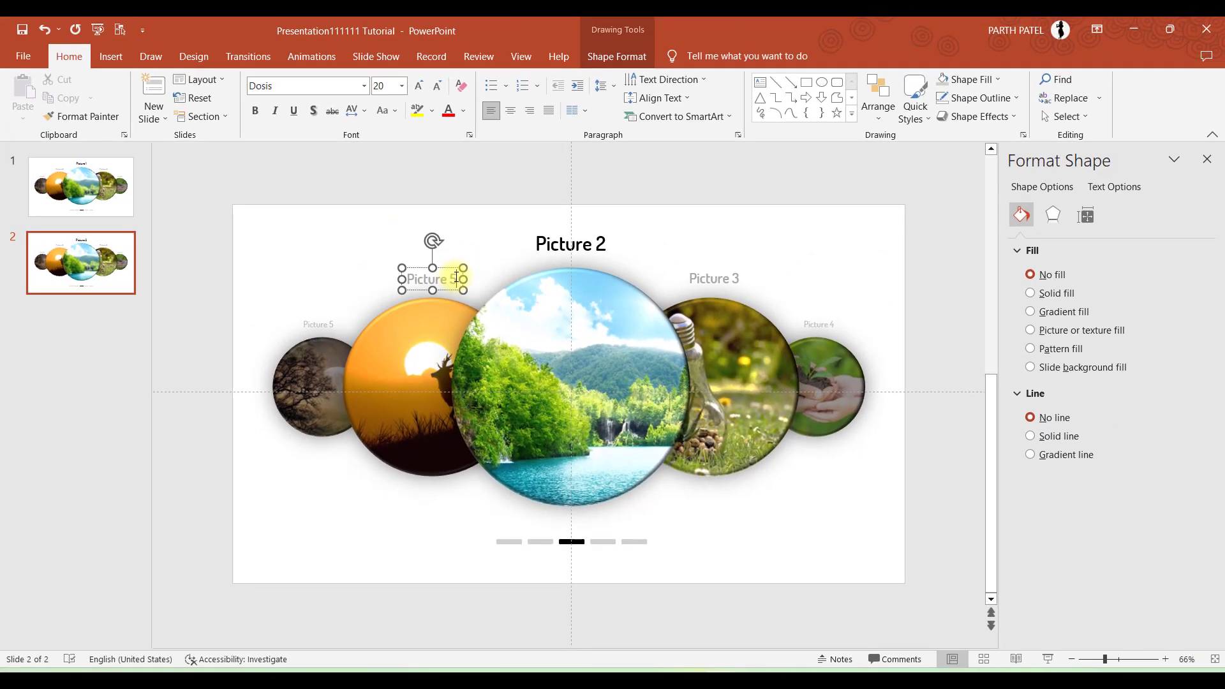
left_click(348, 238)
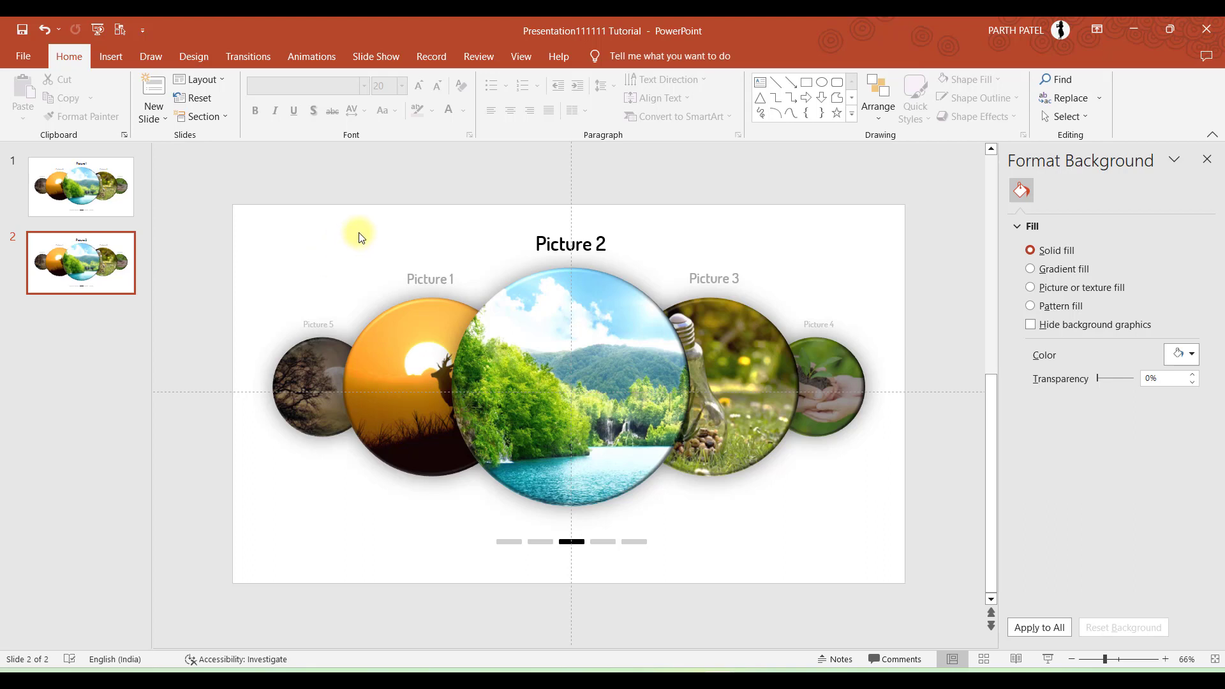
left_click(542, 313)
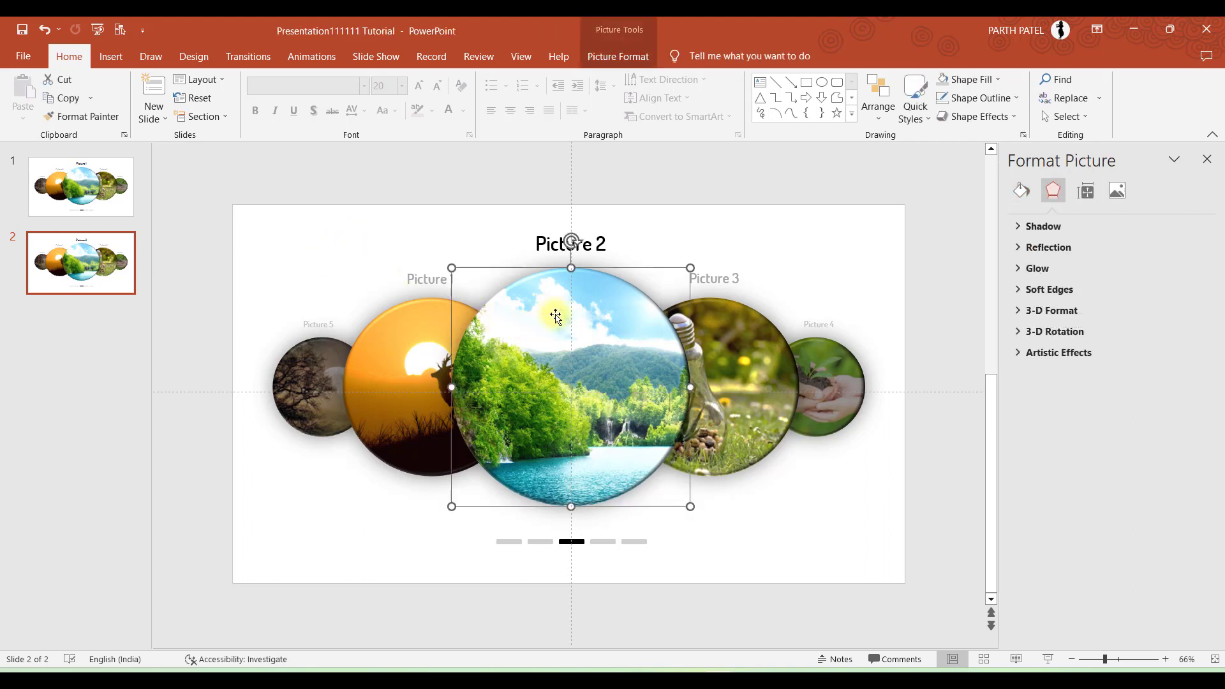
mouse_move(588, 328)
left_mouse_down()
mouse_move(442, 306)
mouse_move(545, 388)
mouse_move(519, 409)
left_mouse_up()
left_click(413, 334)
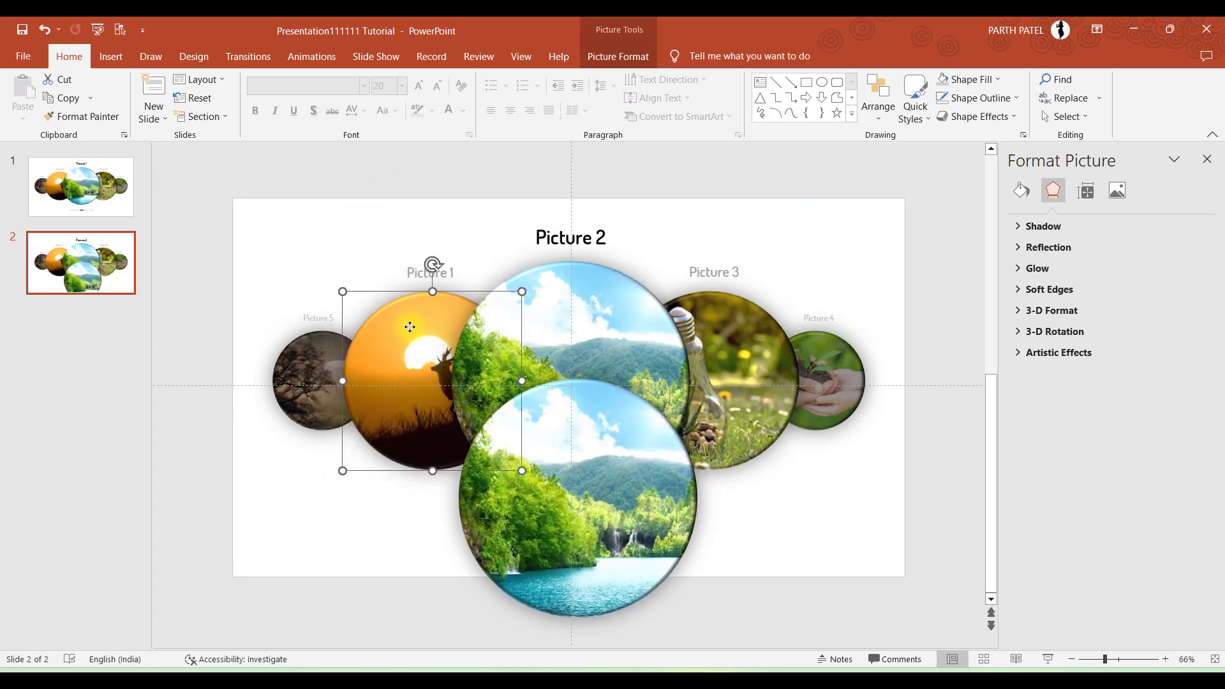
left_click_drag(606, 427, 451, 316)
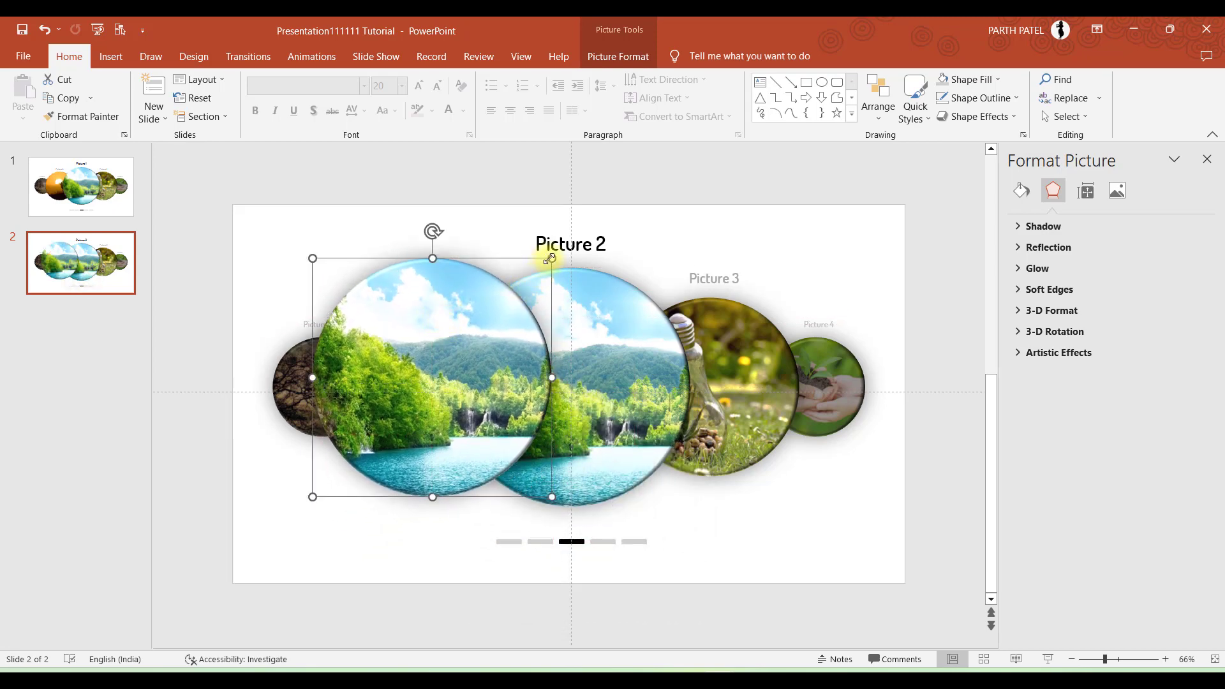
Shrink the lake photo copy to side-photo size over the Picture 1 spot
left_click_drag(551, 257, 501, 298)
left_click_drag(459, 345, 443, 366)
left_click(336, 251)
left_click(397, 335)
left_click(357, 262)
left_click(429, 352)
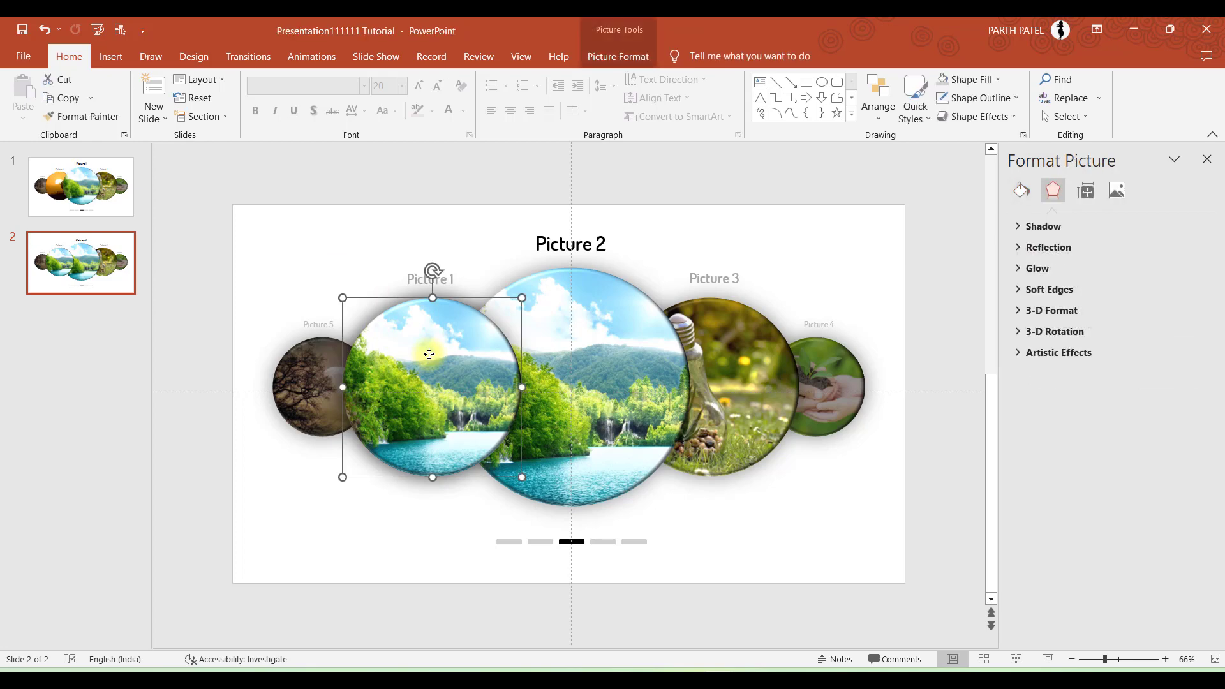
Show the Selection Pane and move the sunset photo aside below the slide
left_click(119, 33)
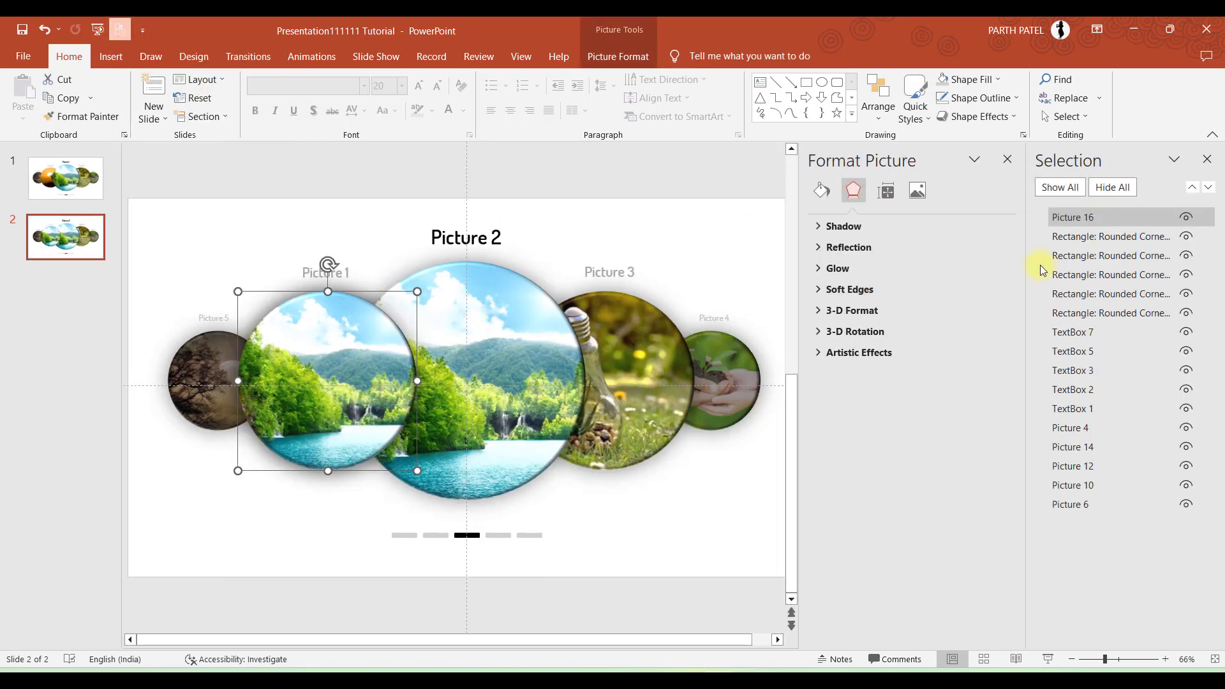
left_click(1085, 275)
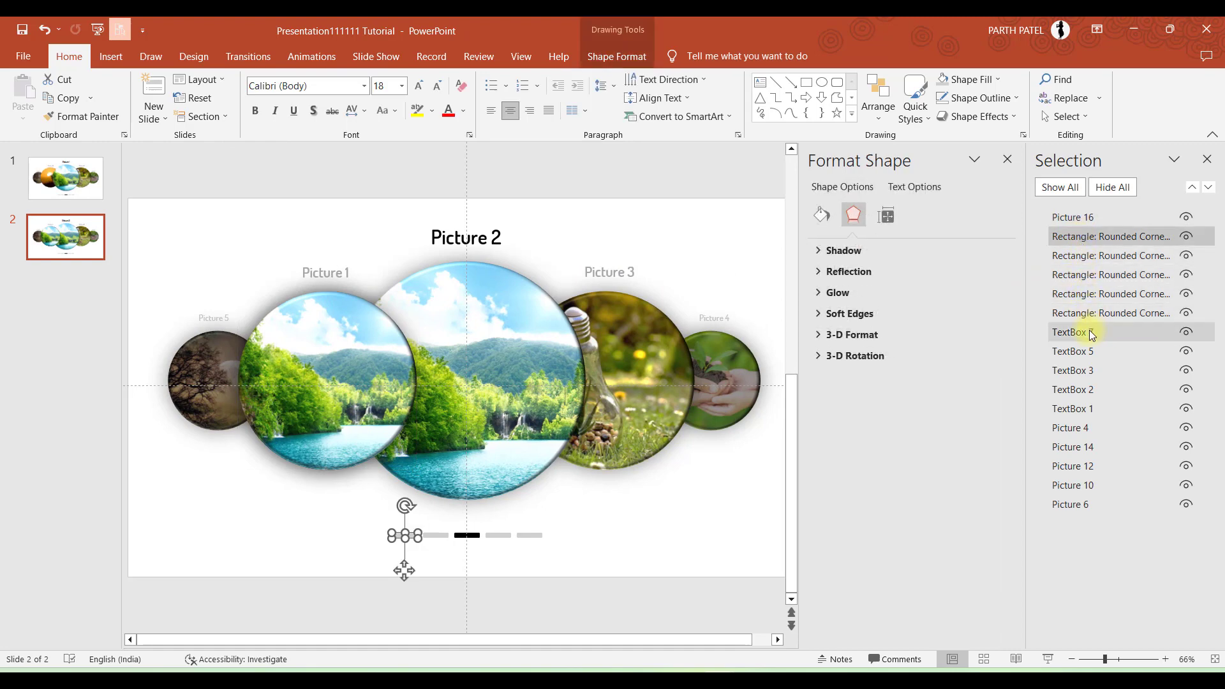
left_click(1065, 446)
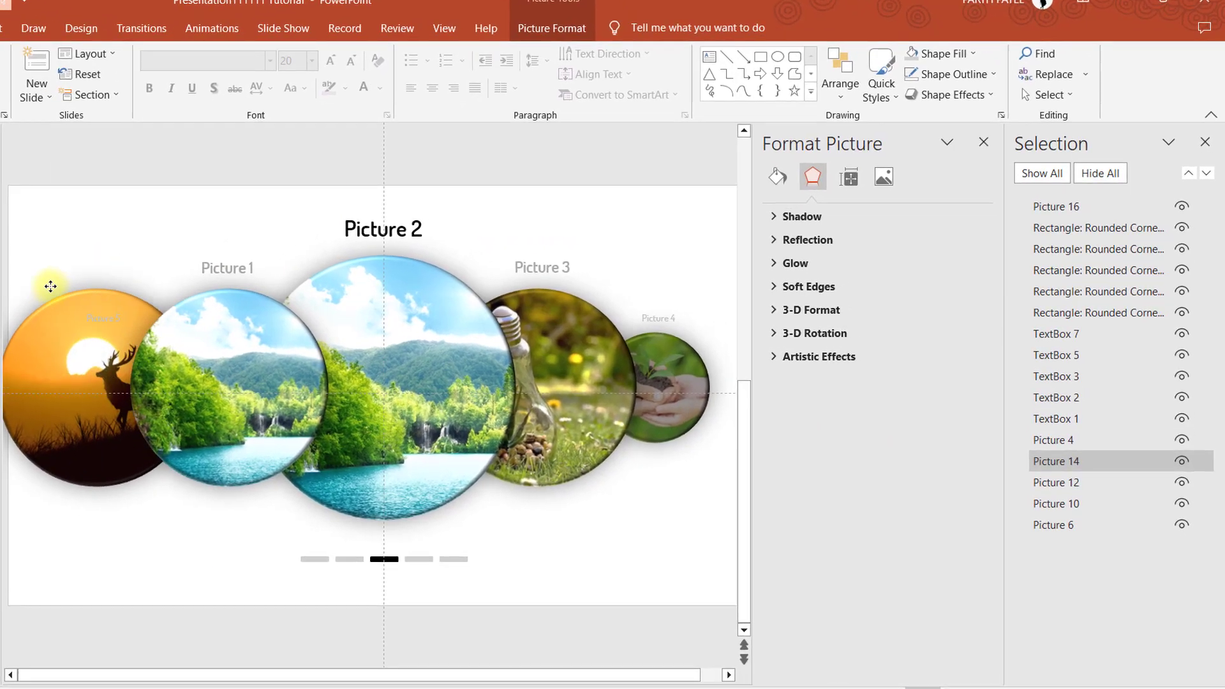
left_click(50, 284)
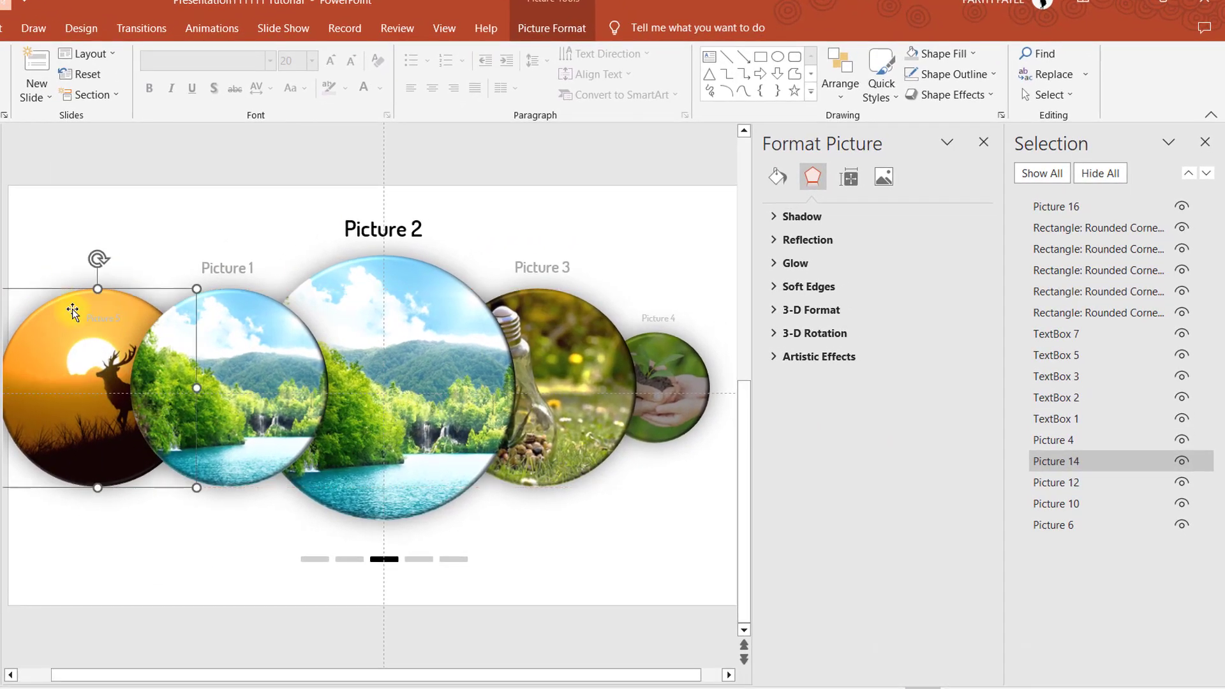
left_click_drag(75, 313, 111, 461)
Duplicate the small tree photo and place the copy on the far-right spot
left_click(82, 347)
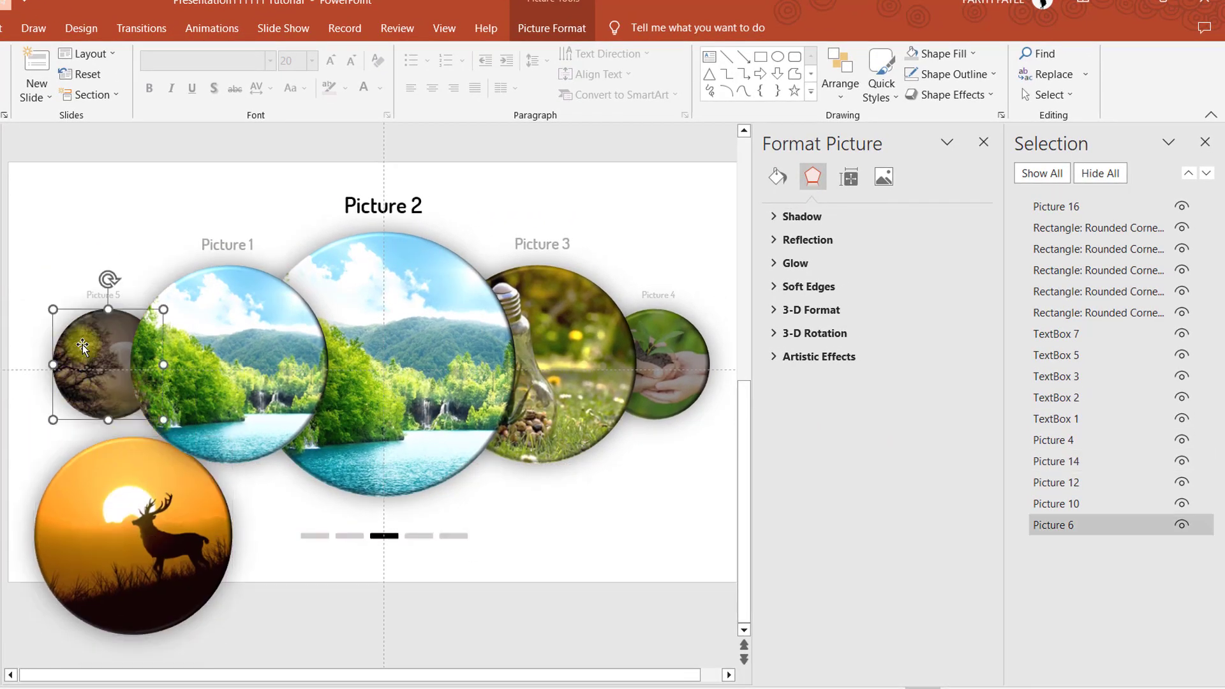
key("ctrl+d")
left_click_drag(83, 346, 640, 343)
left_click_drag(69, 506, 137, 512)
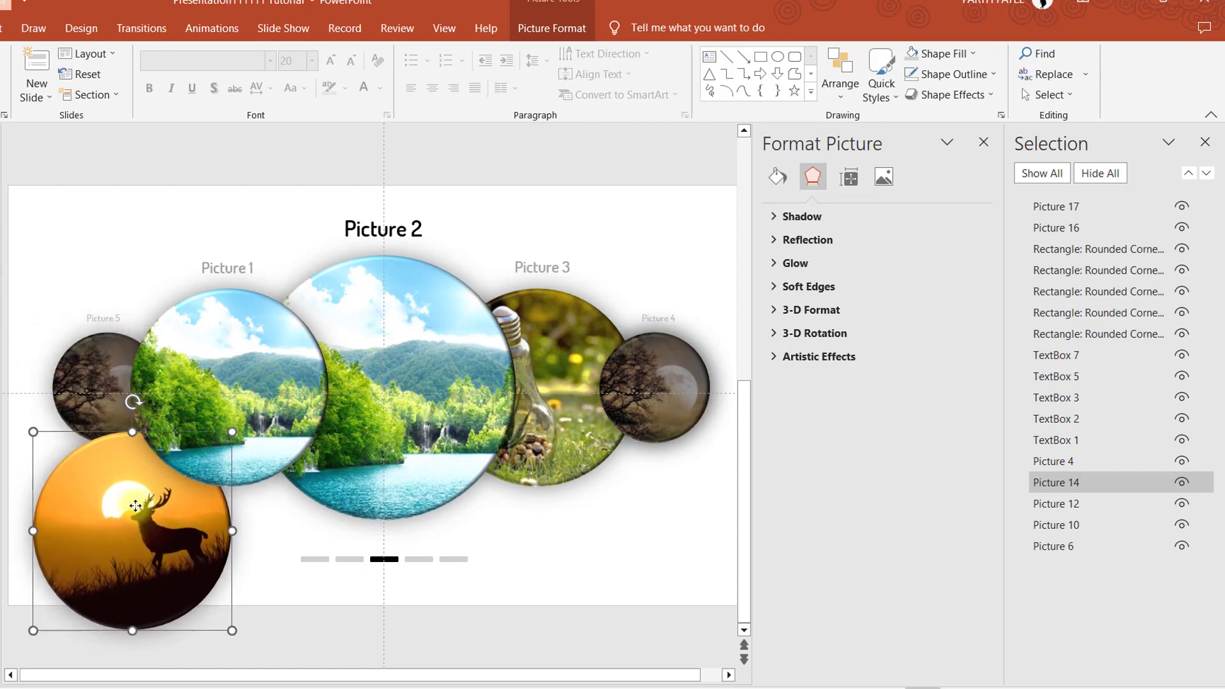
Move the sunset photo into the far-left spot and shrink it to the small size
right_click(136, 513)
left_click(137, 511)
mouse_move(137, 512)
left_mouse_down()
mouse_move(94, 369)
mouse_move(125, 332)
left_mouse_up()
mouse_move(195, 303)
left_mouse_down()
mouse_move(141, 341)
mouse_move(121, 373)
left_mouse_up()
Select the original small tree photo in the Selection Pane and delete it
left_click(60, 309)
left_click(78, 375)
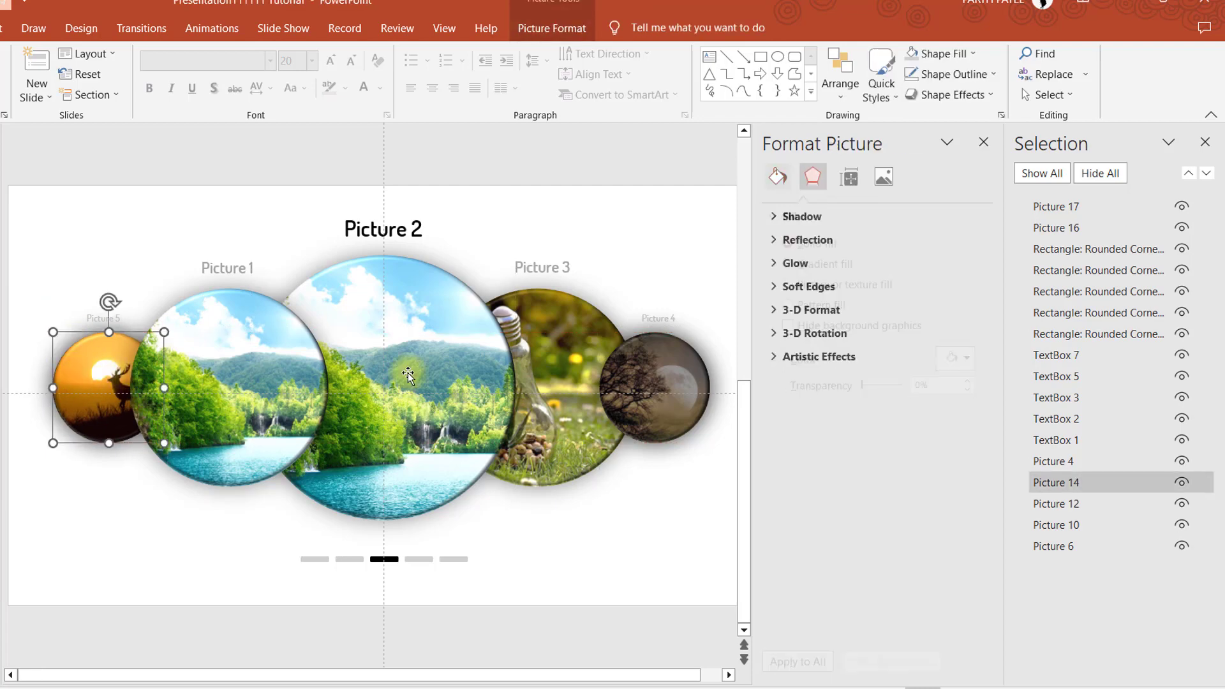
left_click(1039, 501)
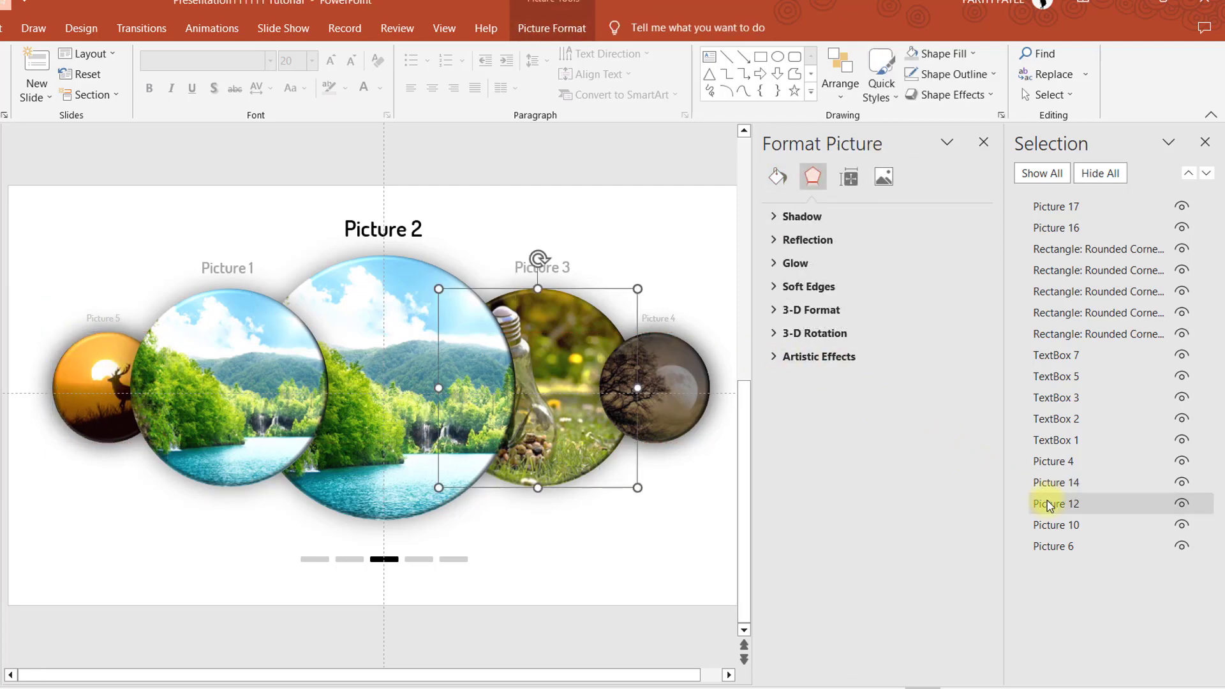
left_click(1057, 548)
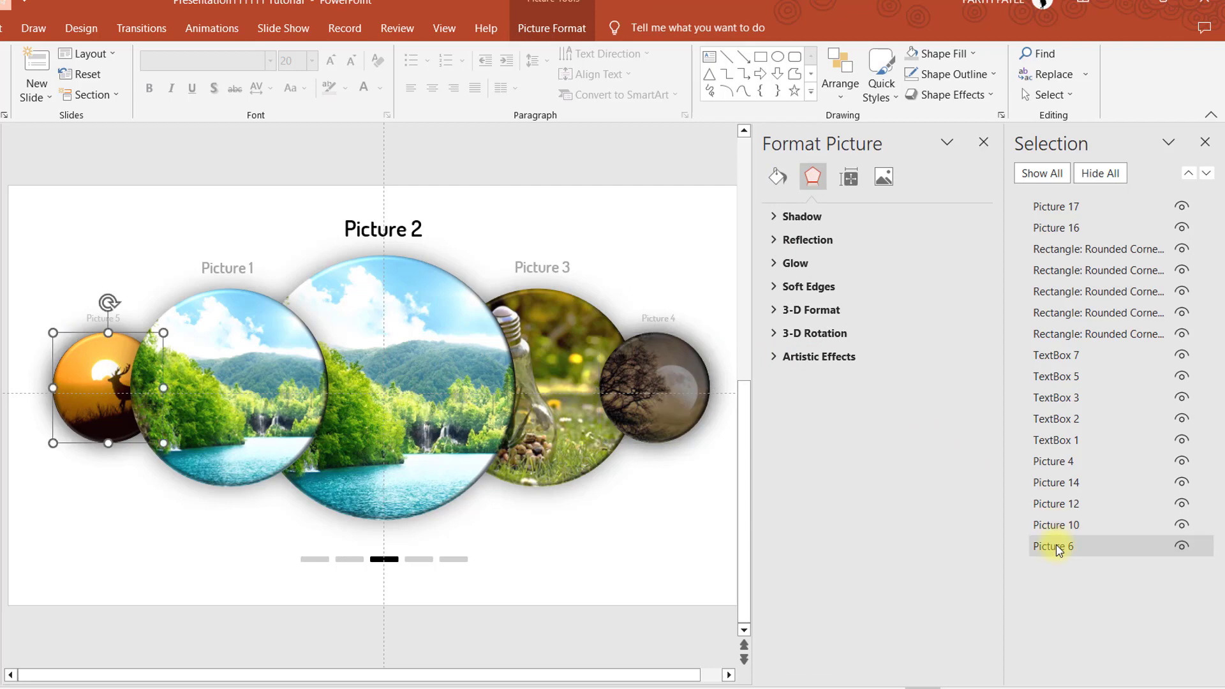
key("Delete")
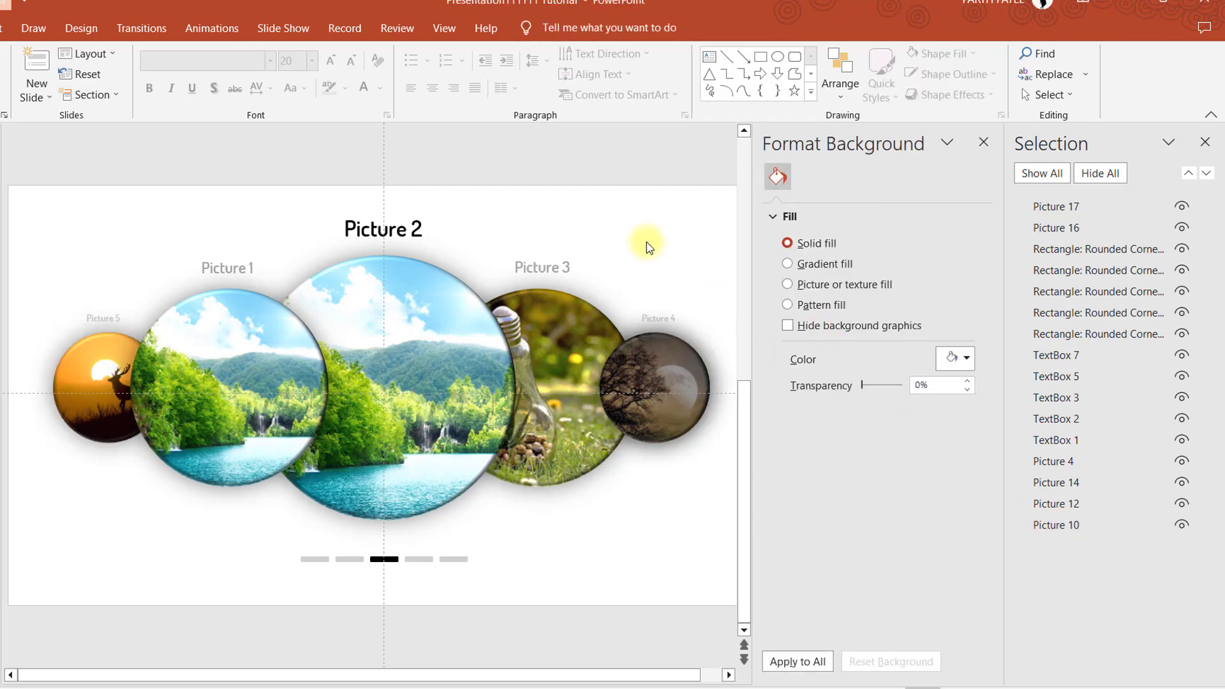
Bring the hands photo to the front and park a lightbulb photo copy below the slide
mouse_move(689, 369)
left_mouse_down()
mouse_move(648, 497)
mouse_move(585, 435)
mouse_move(546, 336)
left_mouse_up()
right_click(623, 529)
left_click(670, 379)
left_click(571, 319)
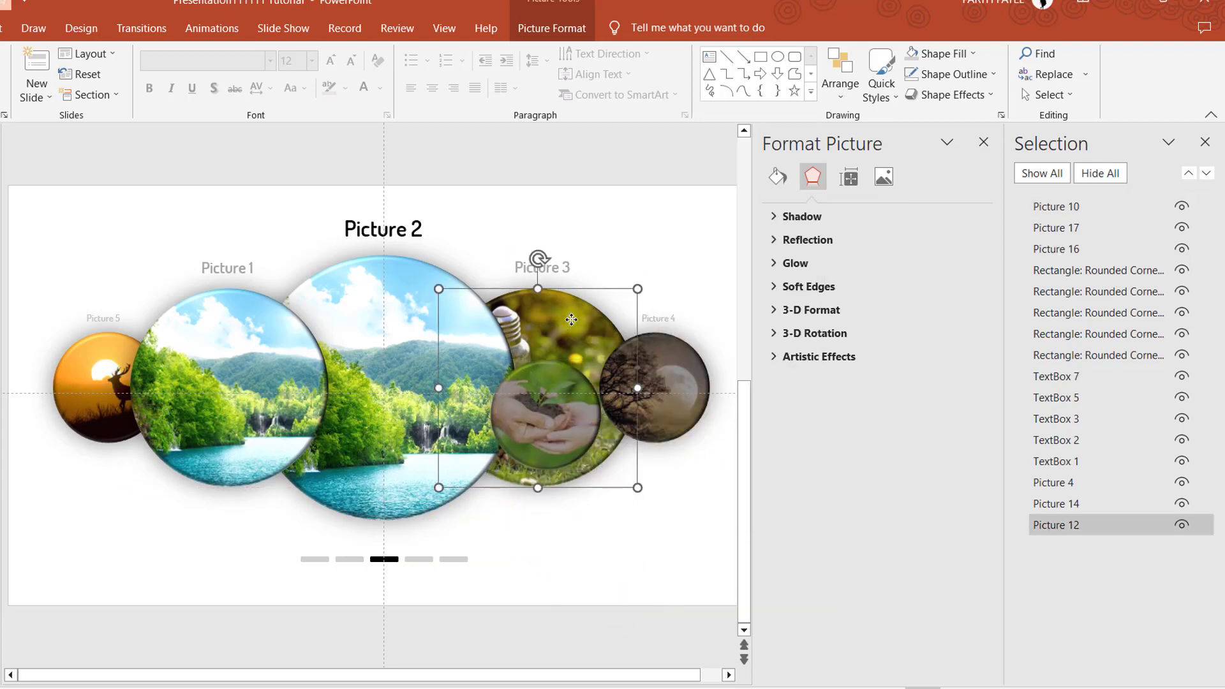
key("ctrl+d")
left_click_drag(571, 320, 349, 536)
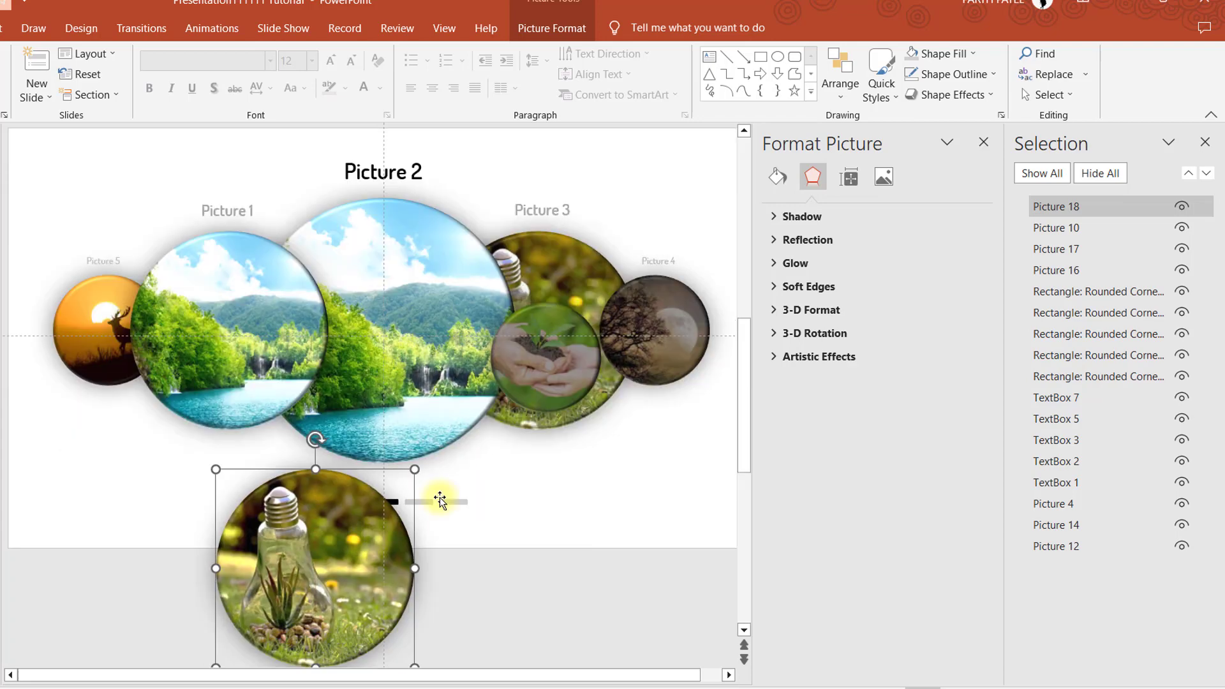
Enlarge the hands photo and align it over the Picture 3 slot
left_click(566, 357)
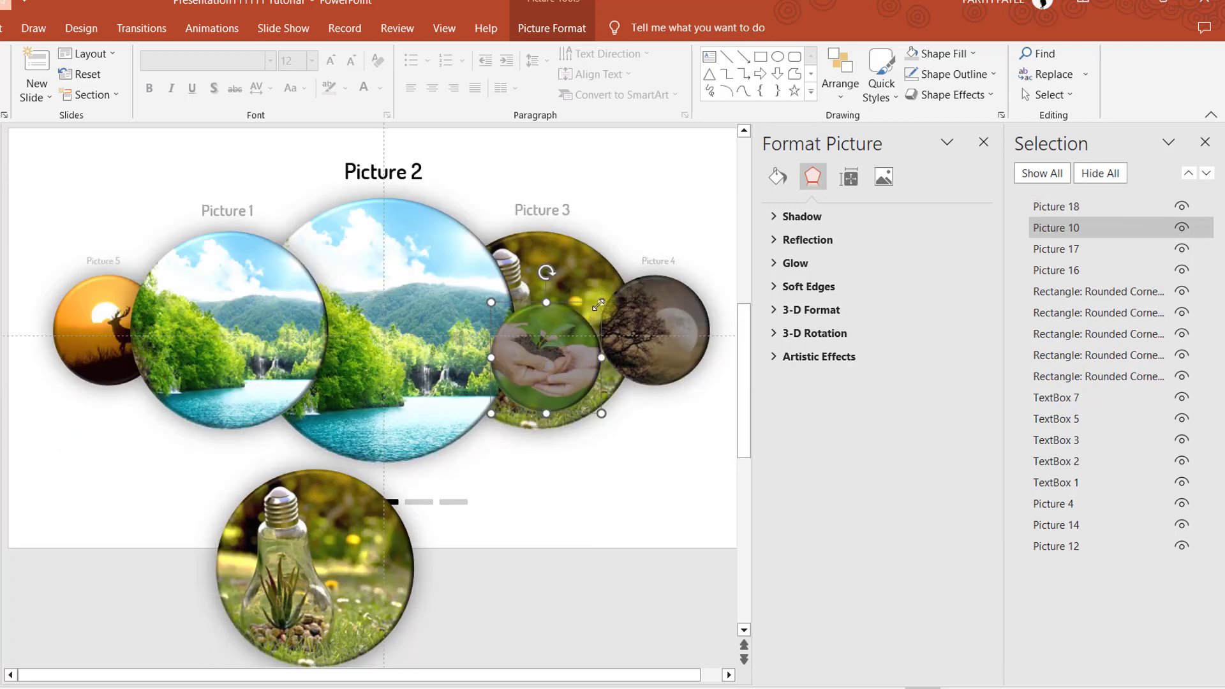
mouse_move(597, 304)
left_mouse_down()
mouse_move(636, 266)
mouse_move(617, 257)
mouse_move(638, 218)
mouse_move(613, 264)
mouse_move(639, 226)
left_mouse_up()
left_click_drag(561, 315, 561, 322)
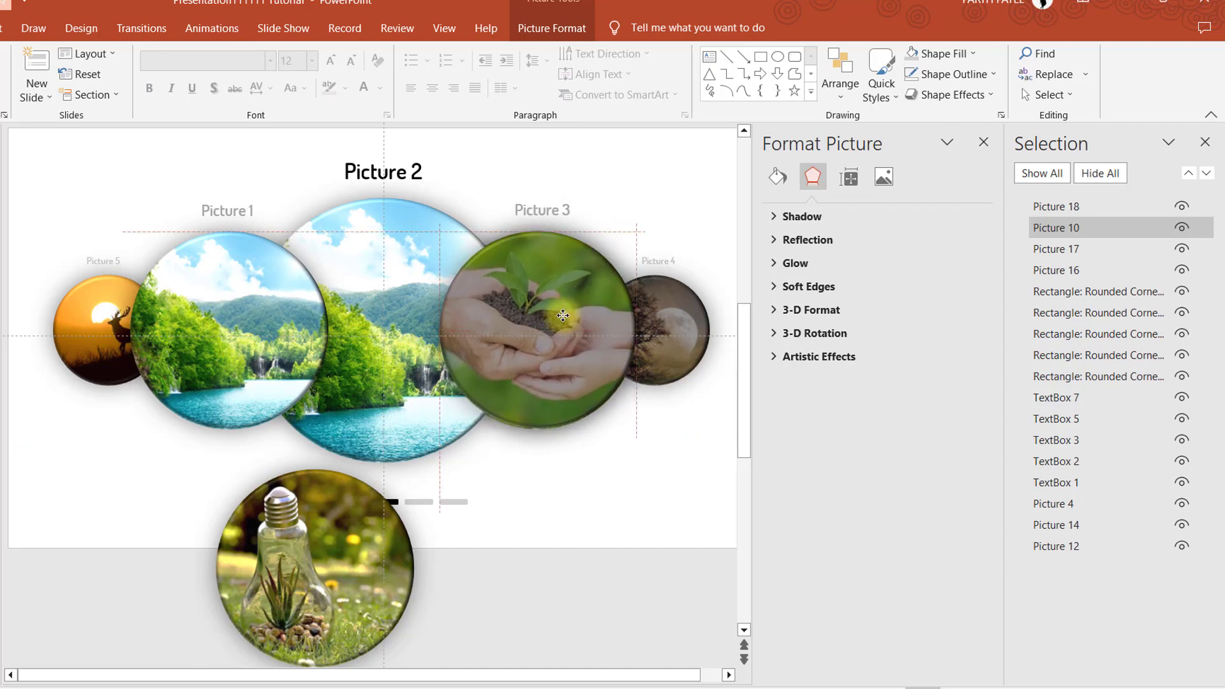
left_click(571, 475)
left_click(575, 309)
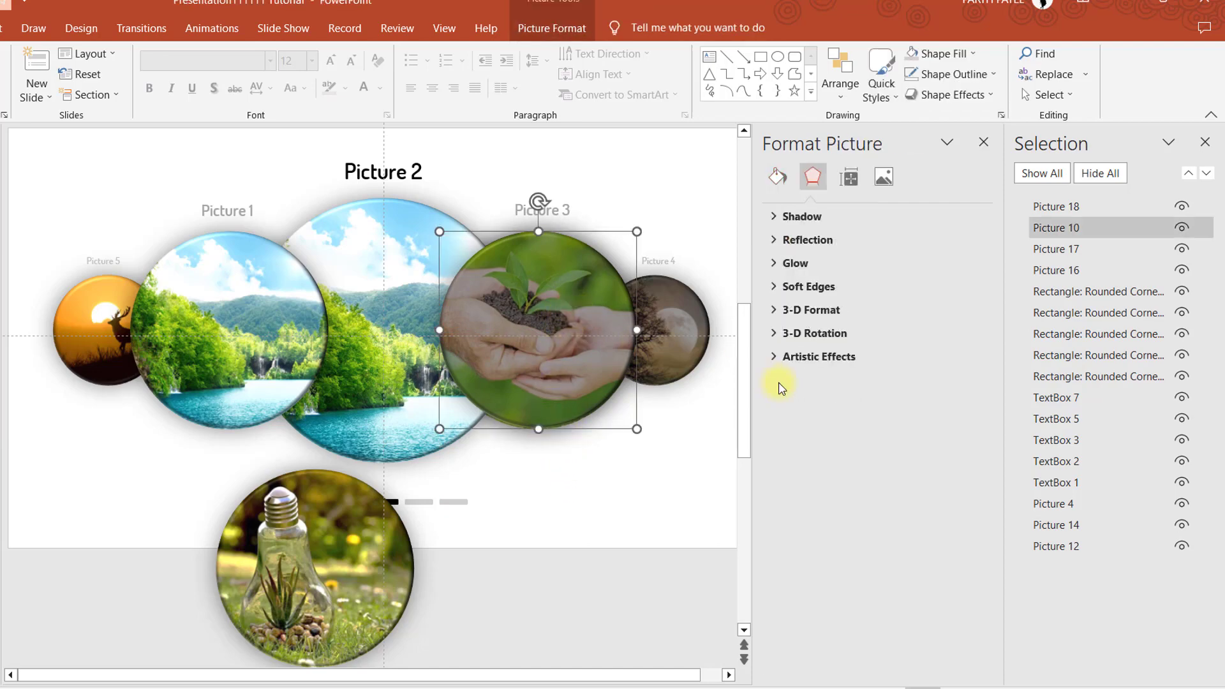
Select the original lightbulb photo from the Selection pane and delete it
left_click(1054, 485)
left_click(1056, 524)
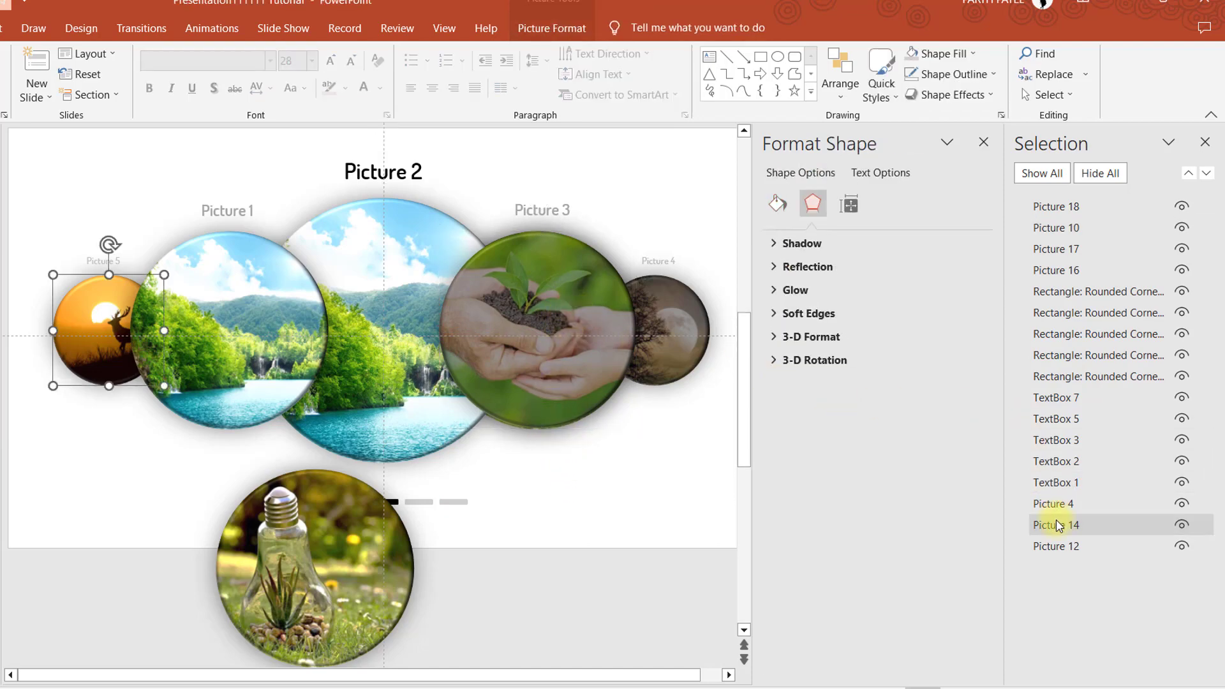
left_click(1062, 546)
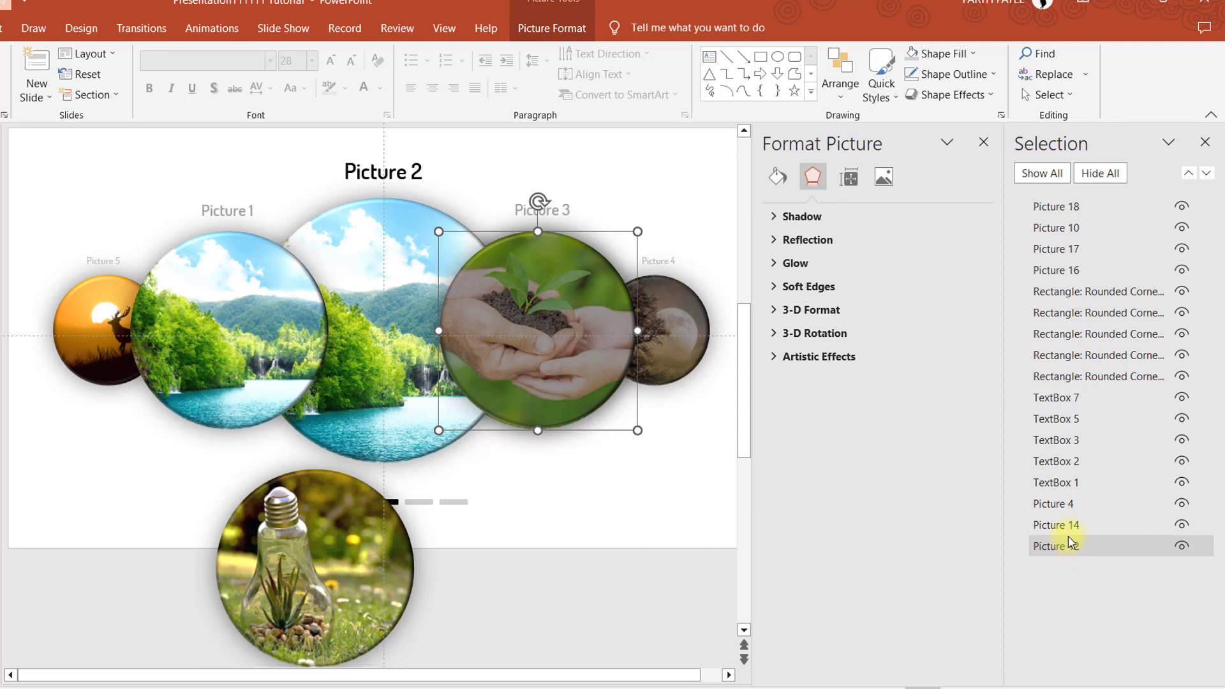
key("Delete")
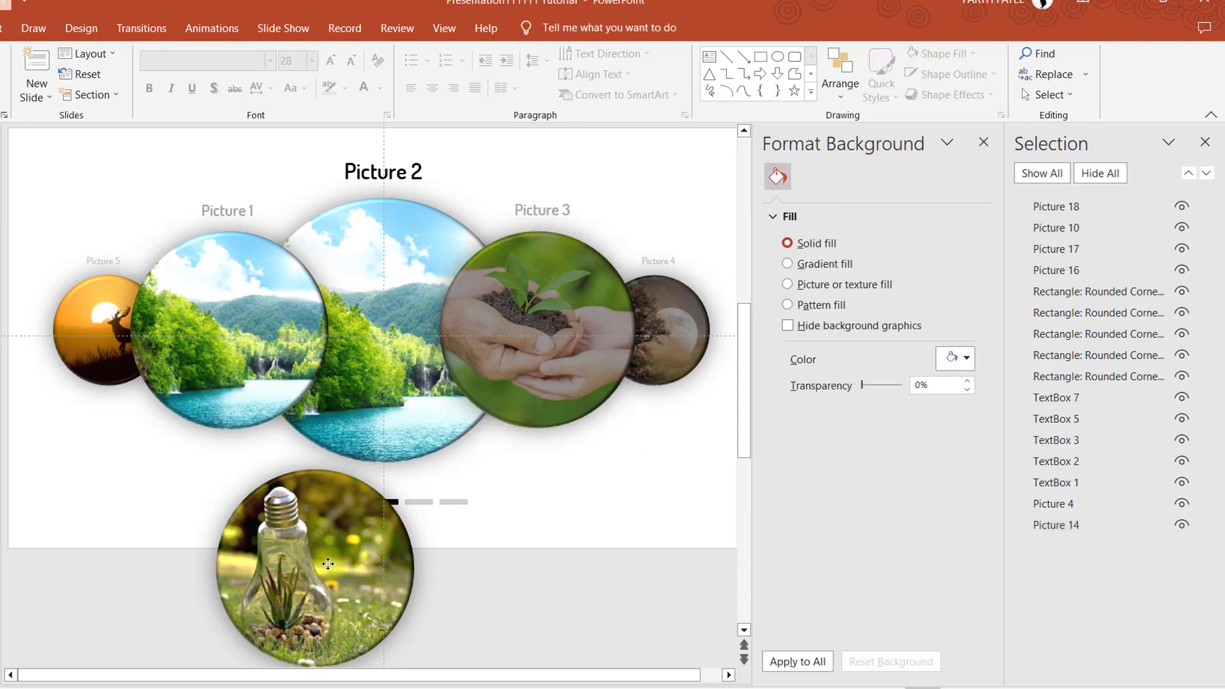
Move the lightbulb copy onto the centre circle and resize it to fill Picture 2
left_click(328, 566)
mouse_move(327, 564)
left_mouse_down()
mouse_move(383, 273)
mouse_move(410, 291)
mouse_move(506, 252)
left_mouse_up()
scroll(414, 288, "up", 1)
left_click_drag(403, 342, 409, 338)
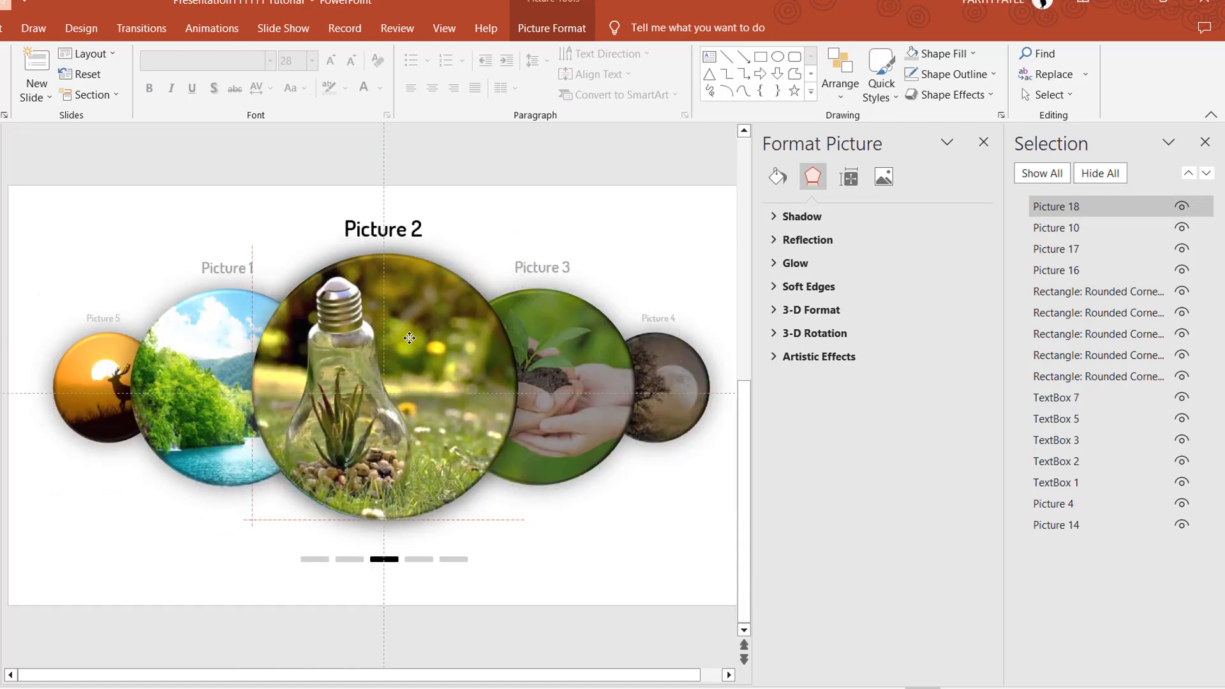
left_click(1076, 520)
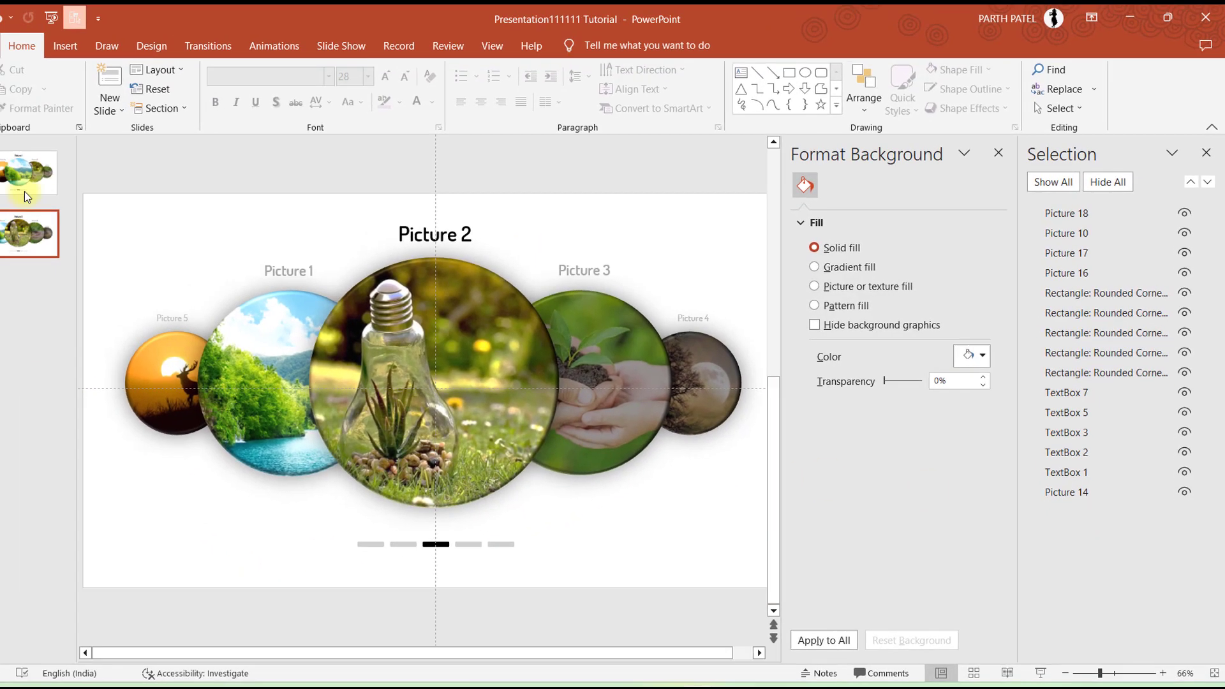
Switch between slides 1 and 2, comparing their centre pictures and Picture 1
left_click(63, 191)
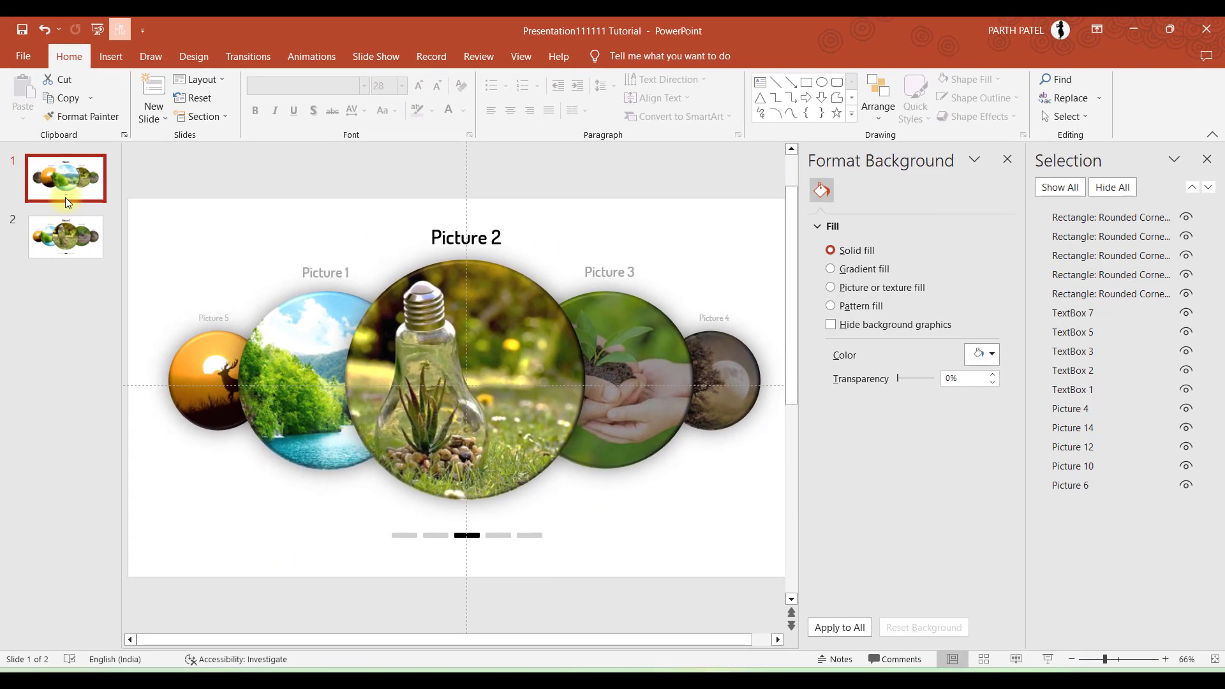
left_click(439, 312)
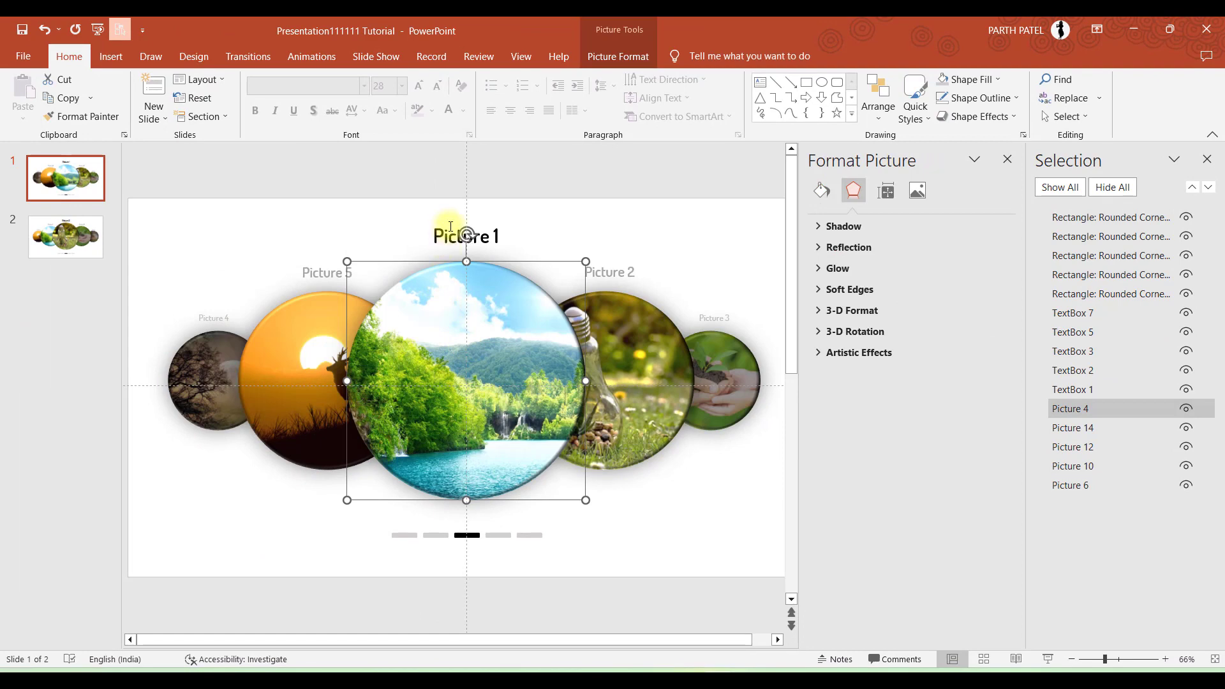
left_click(374, 230)
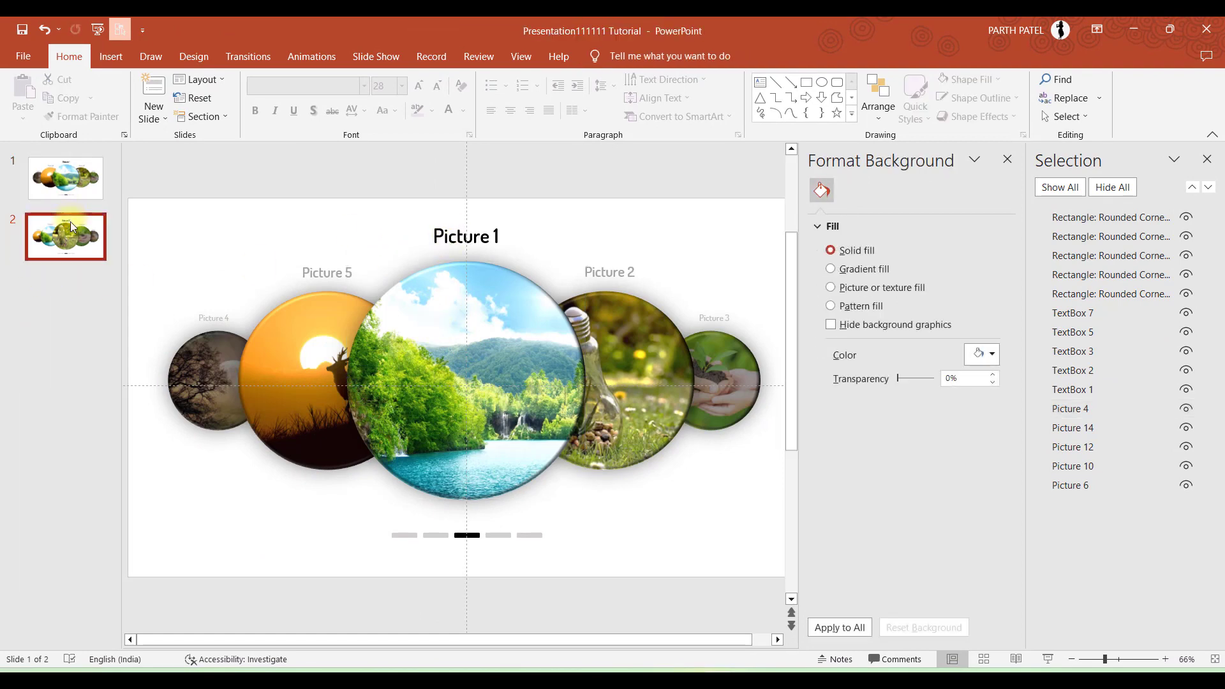
left_click(273, 294)
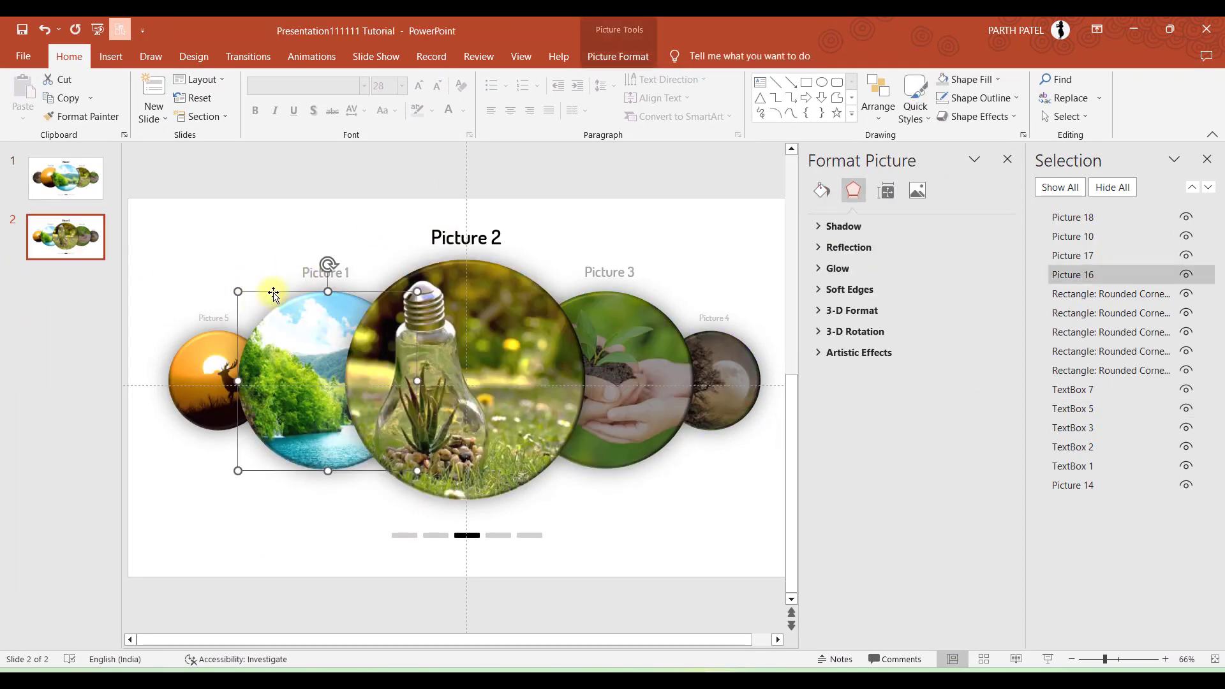
left_click(183, 288)
left_click(91, 196)
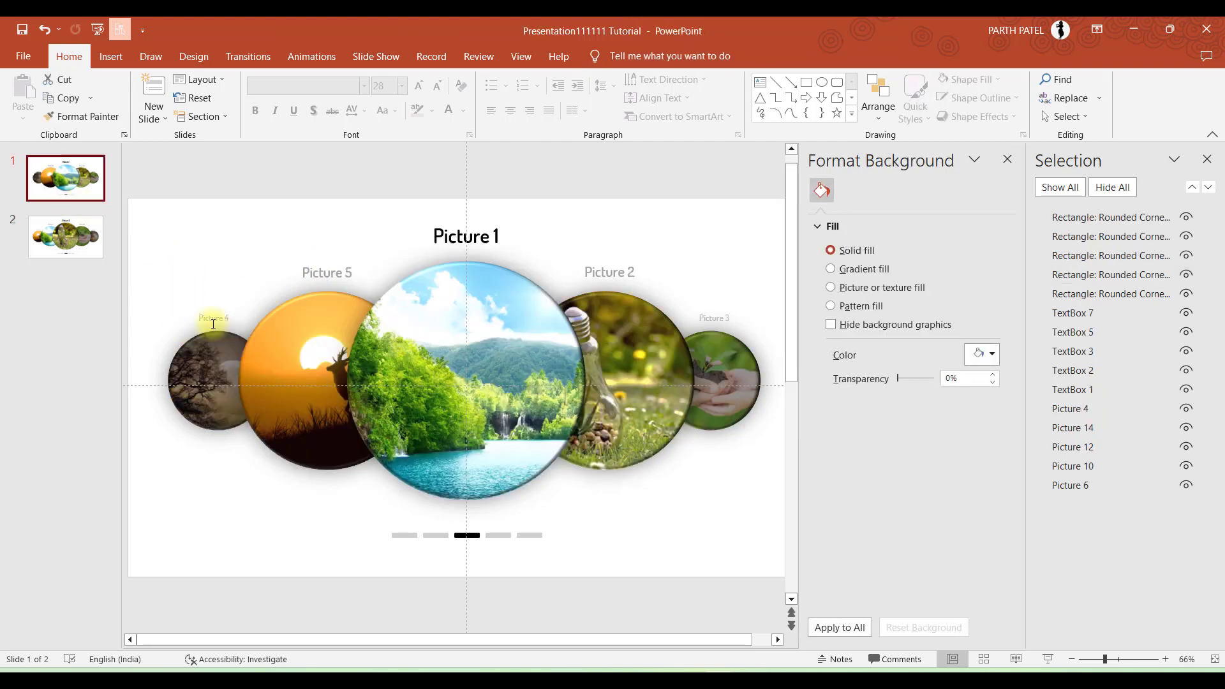
left_click(284, 342)
left_click(37, 238)
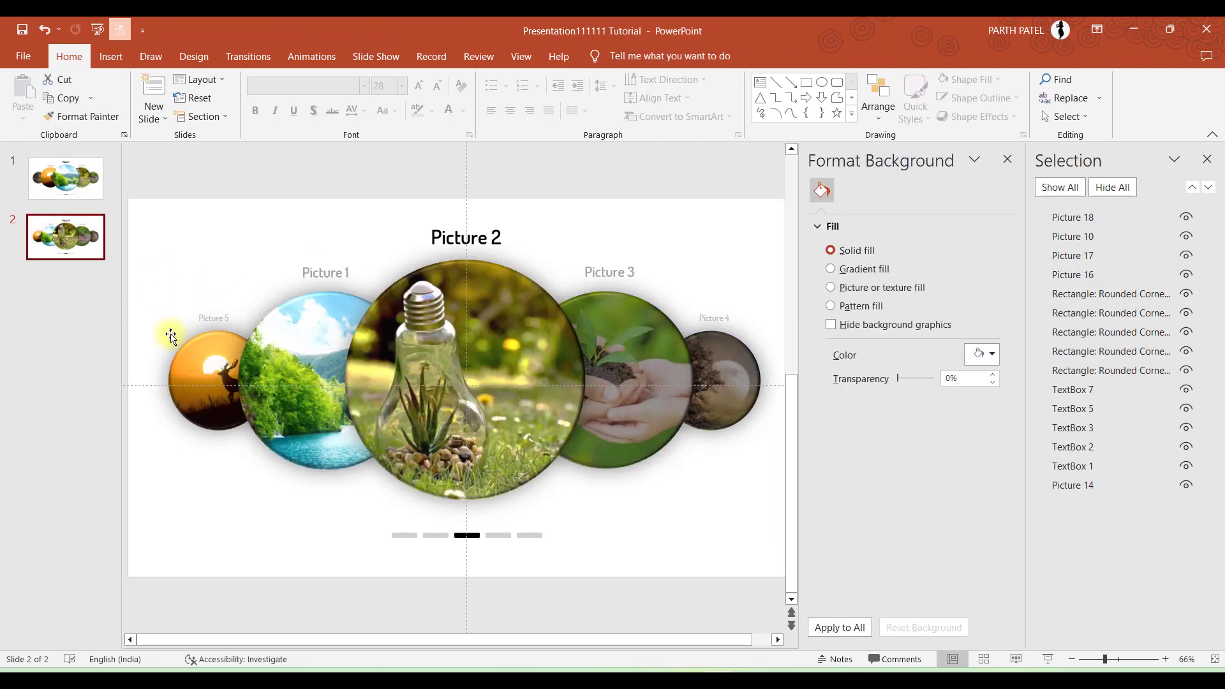
left_click(411, 322)
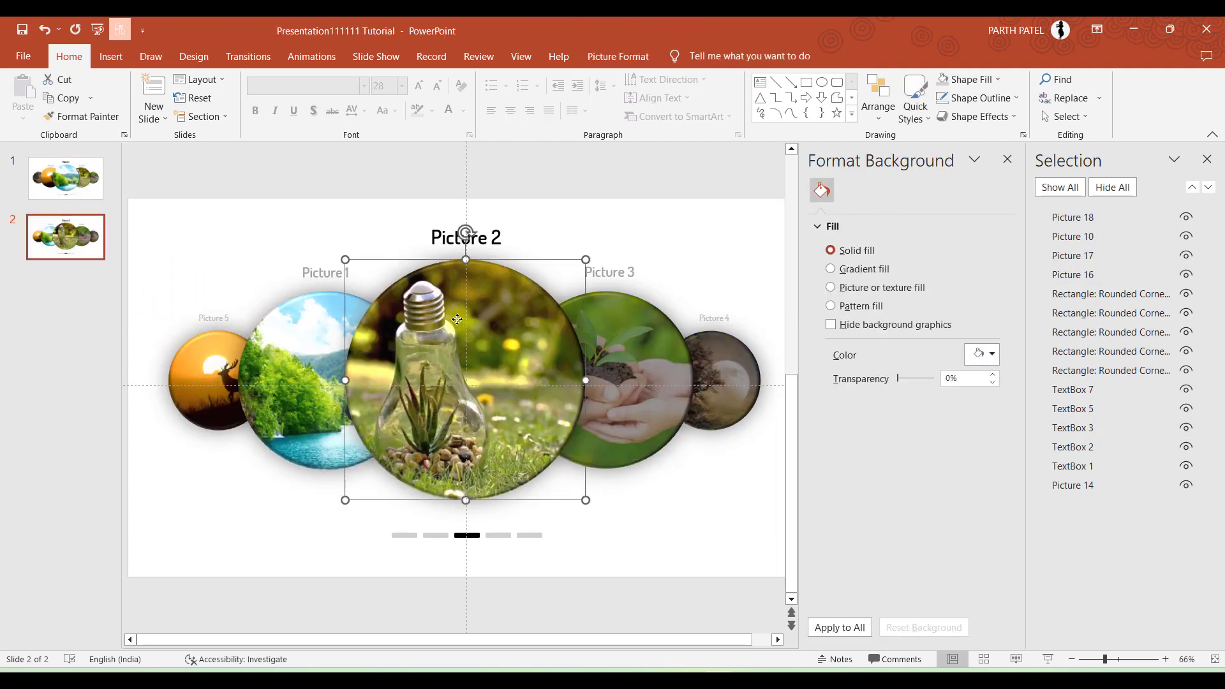
left_click(70, 197)
left_click(469, 376)
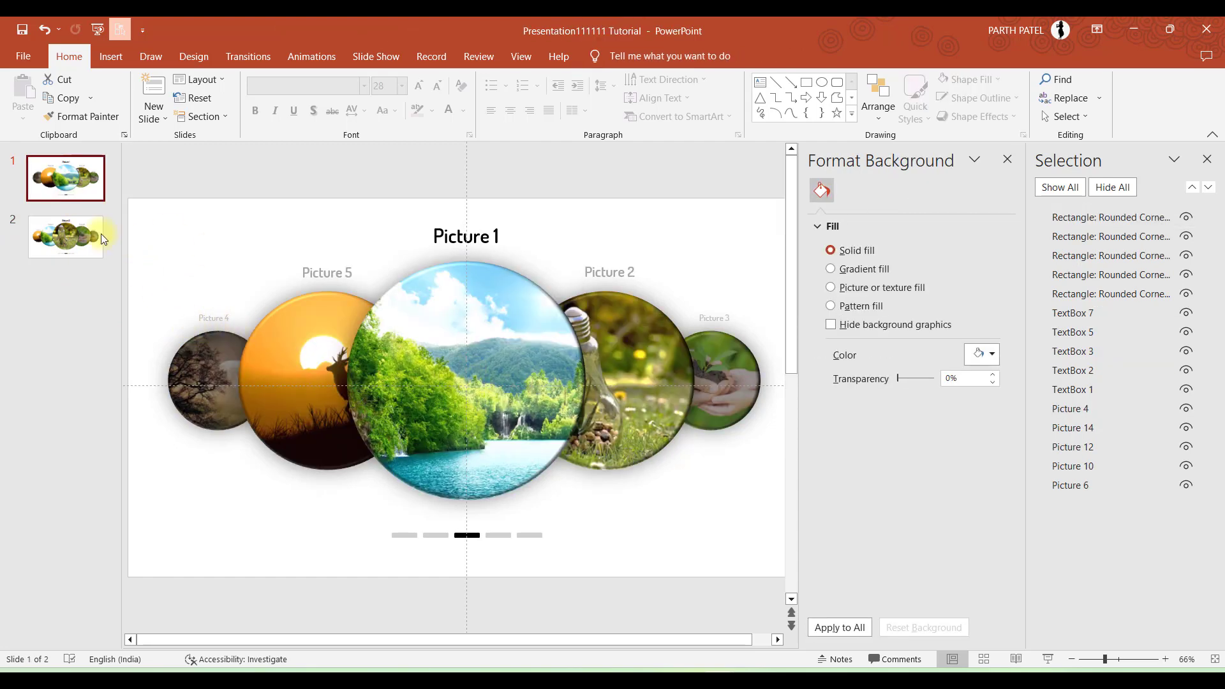
Compare Pictures 4, 3 and 2 across both slides, then close the Format Background pane
left_click(64, 240)
left_click(708, 387)
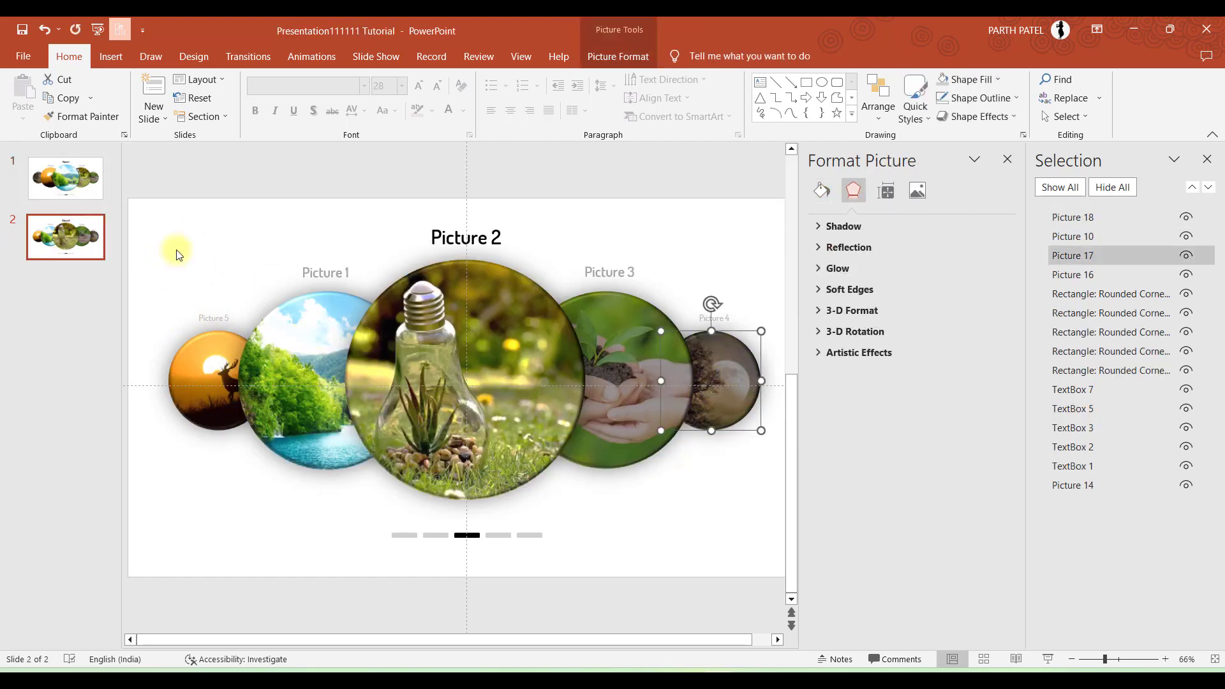
left_click(65, 193)
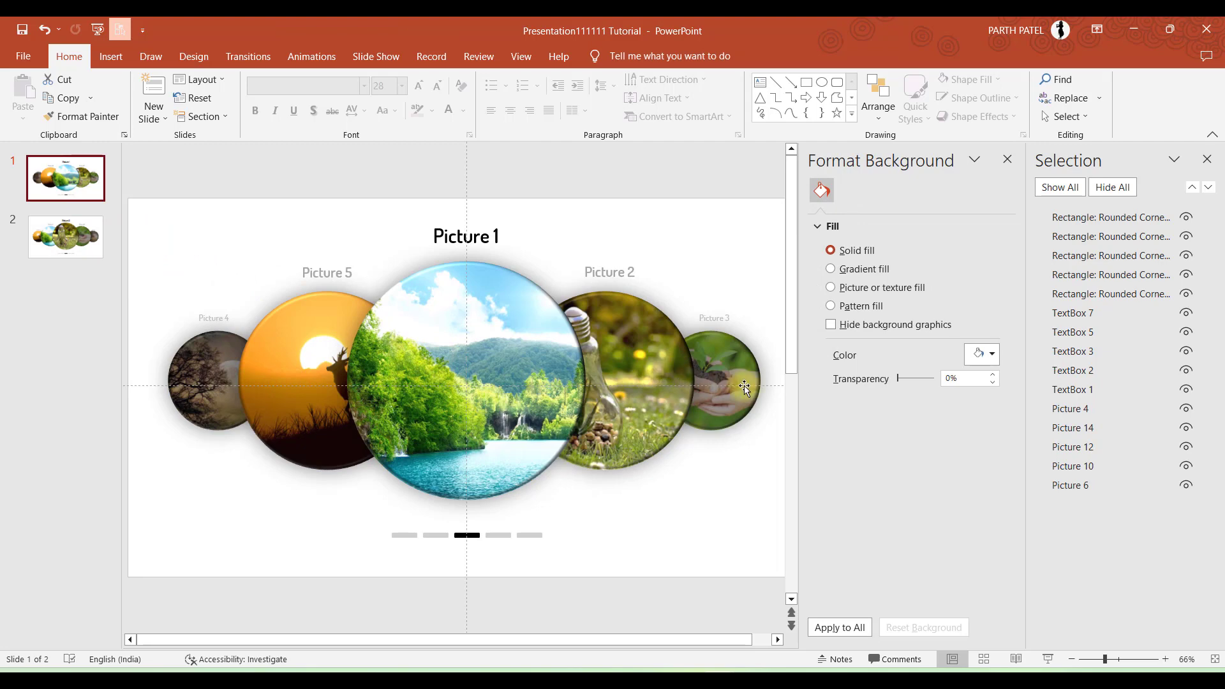
left_click(75, 239)
left_click(612, 326)
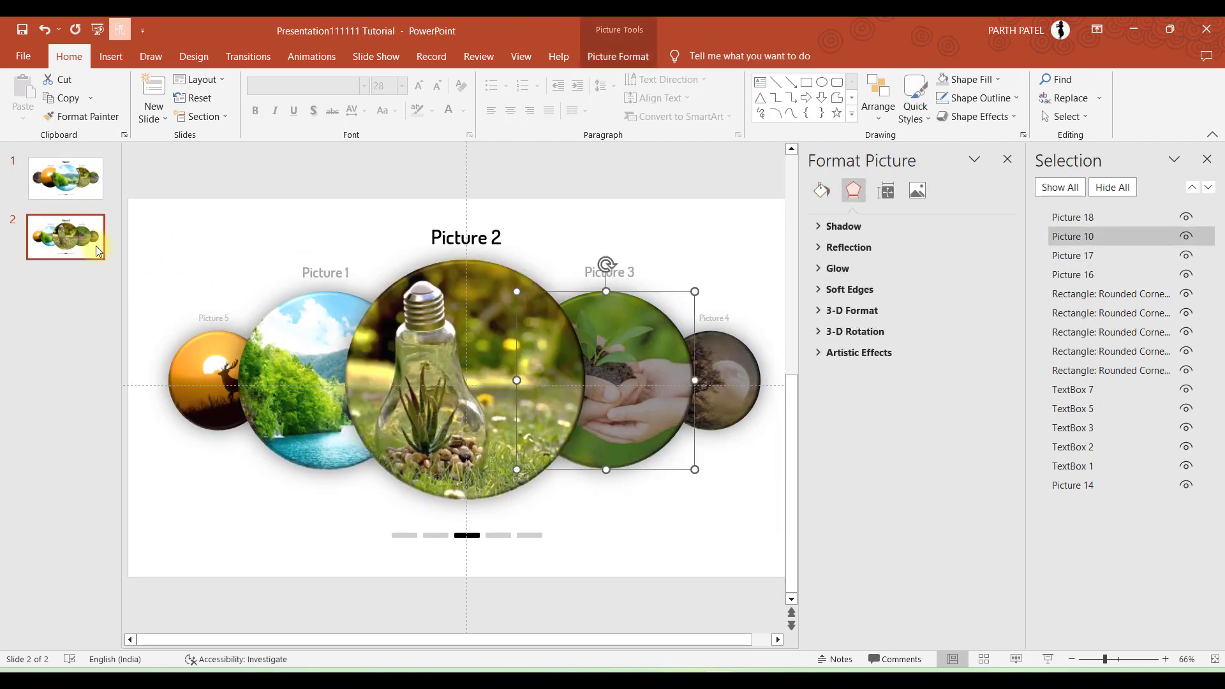
left_click(66, 180)
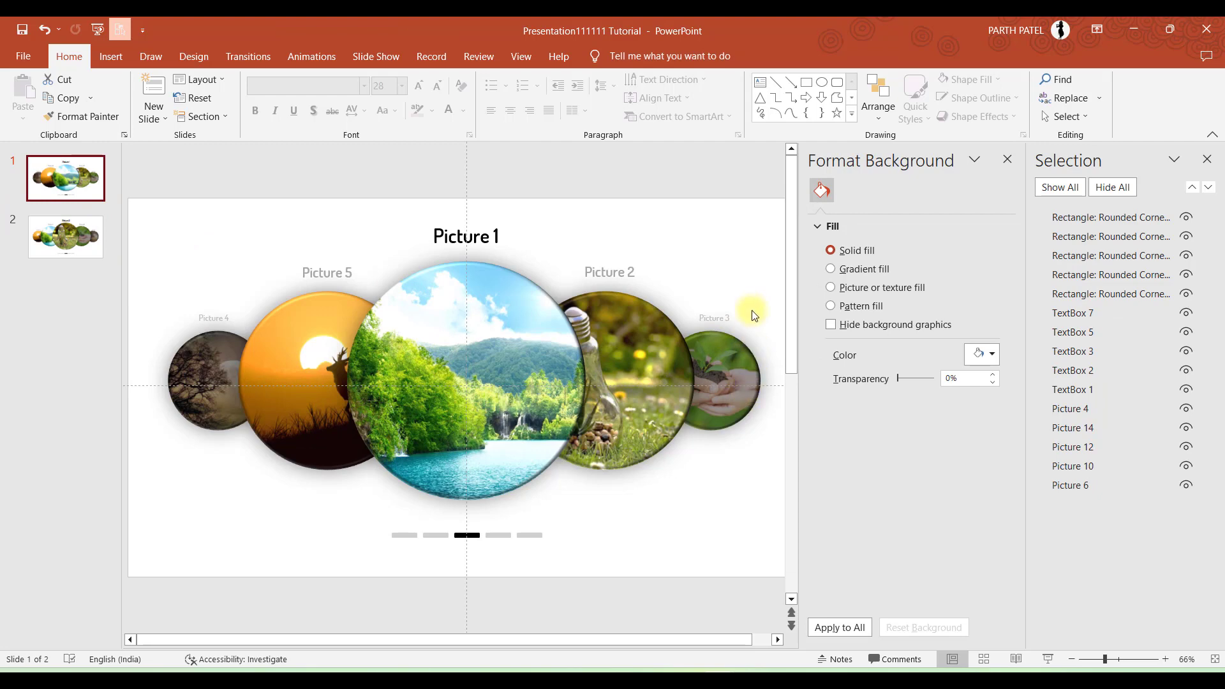
left_click(615, 330)
left_click(69, 236)
left_click(634, 357)
left_click(244, 235)
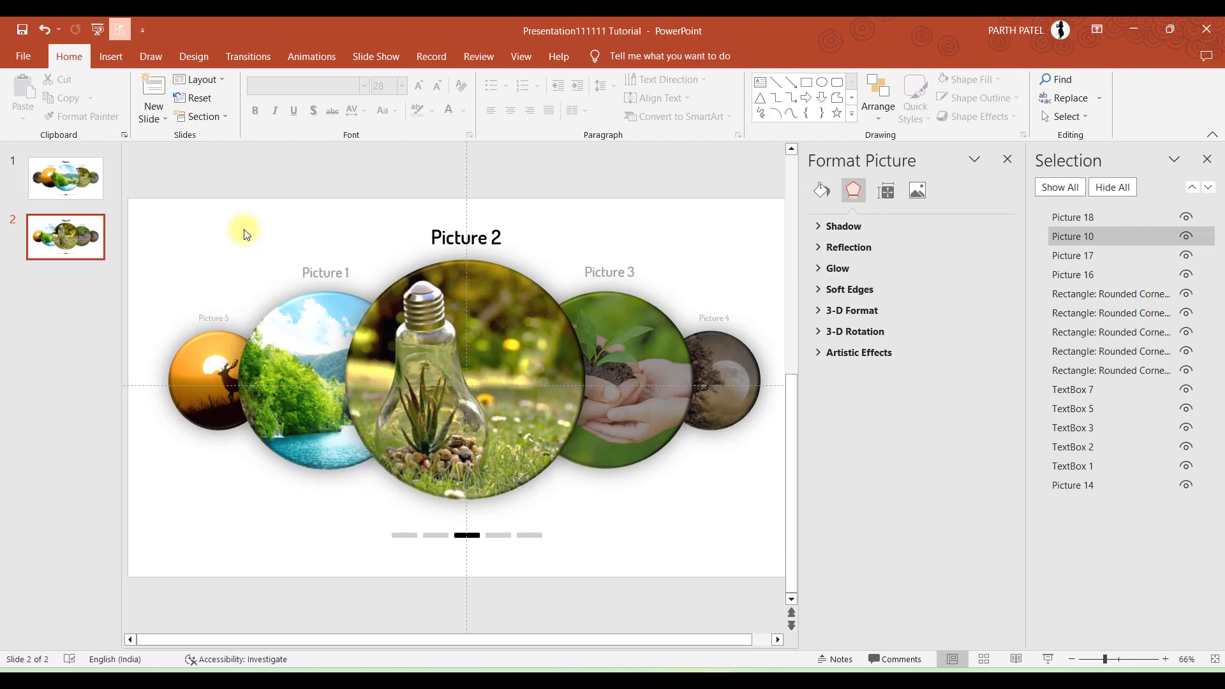
left_click(1007, 159)
Close the Selection pane and select the black highlight dash
left_click(1205, 159)
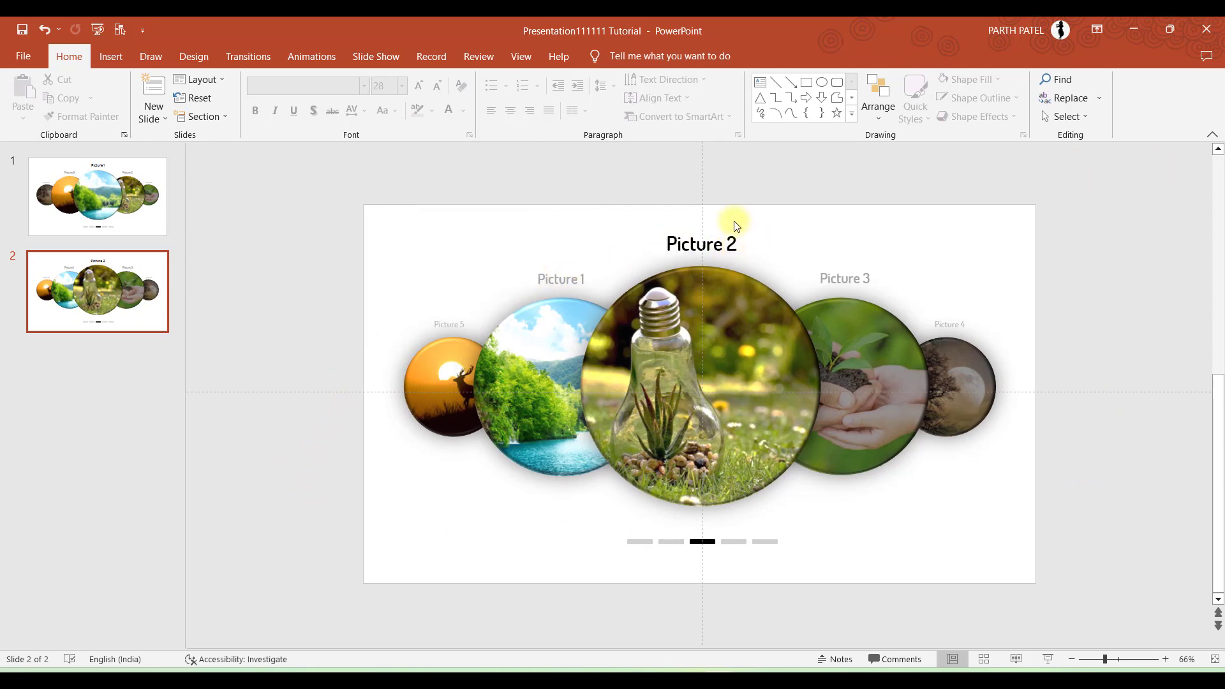
left_click(703, 540)
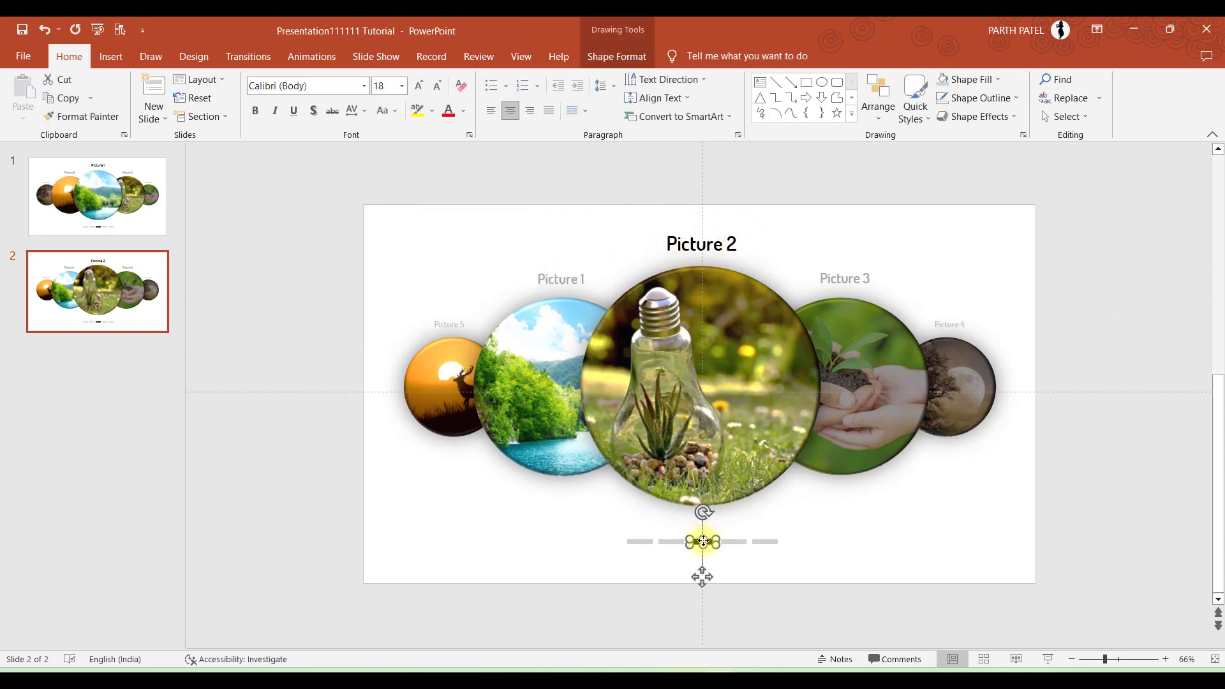
left_click(576, 548)
left_click(647, 542)
left_click(717, 551)
left_click(689, 553)
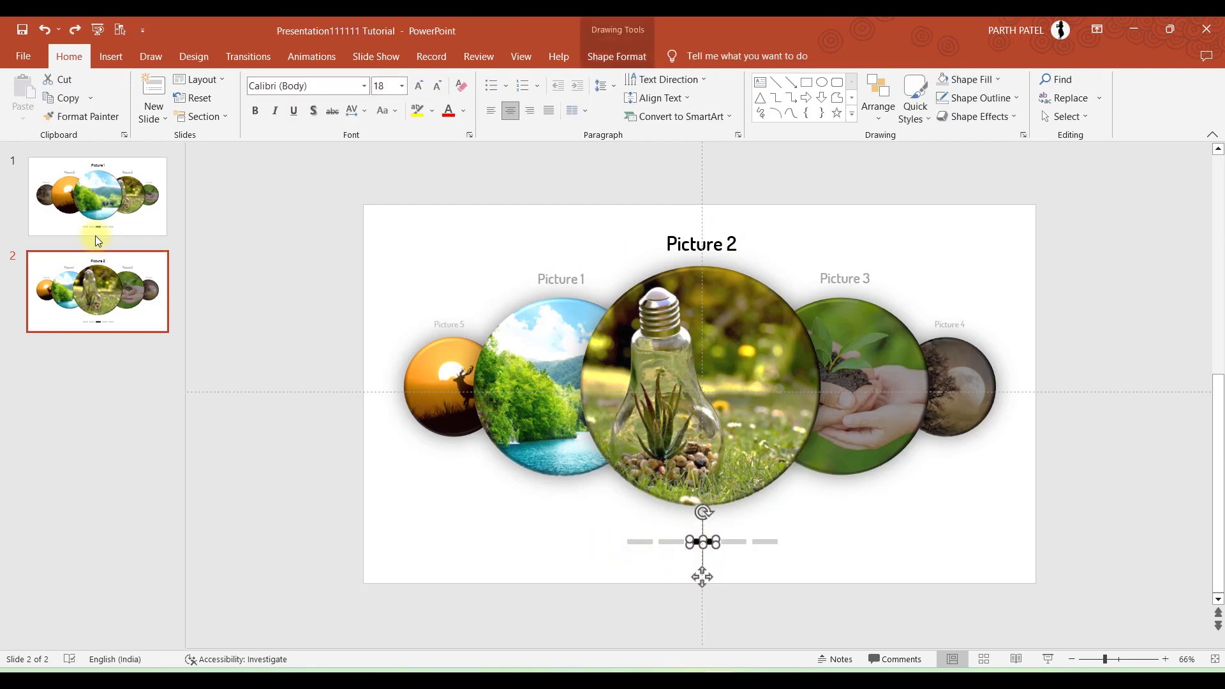
Format-paint black onto the fourth dash and grey onto the middle dash
left_click(82, 116)
left_click(737, 542)
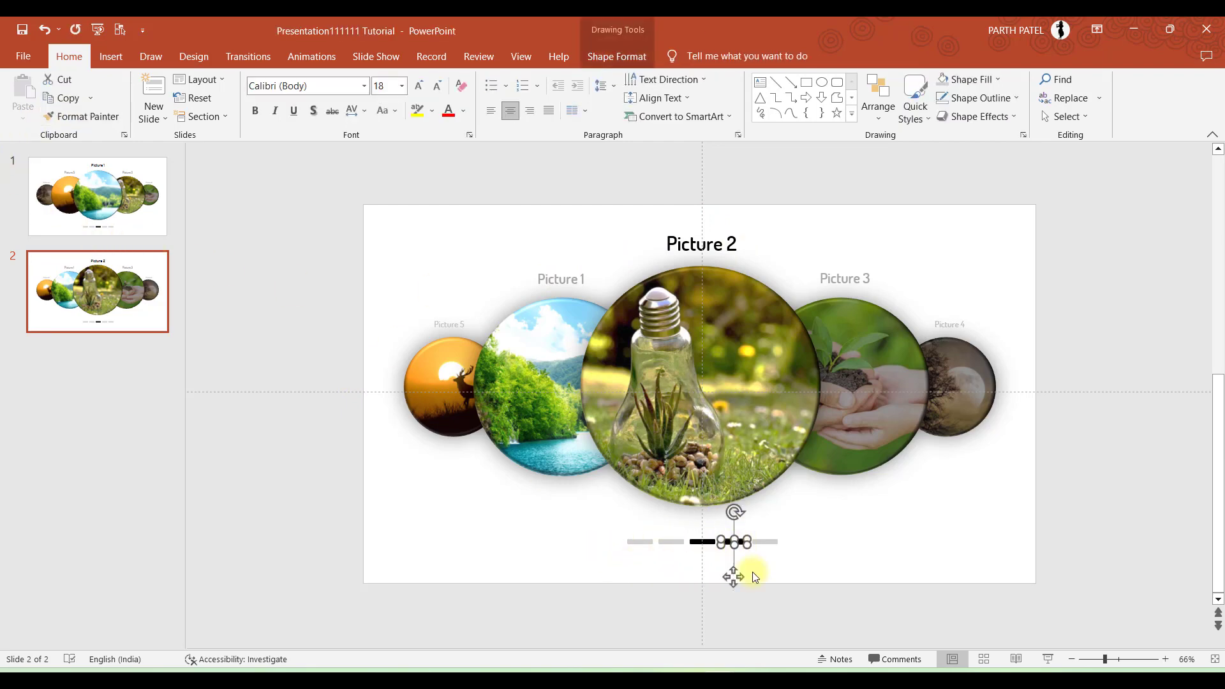
left_click(752, 571)
left_click(671, 542)
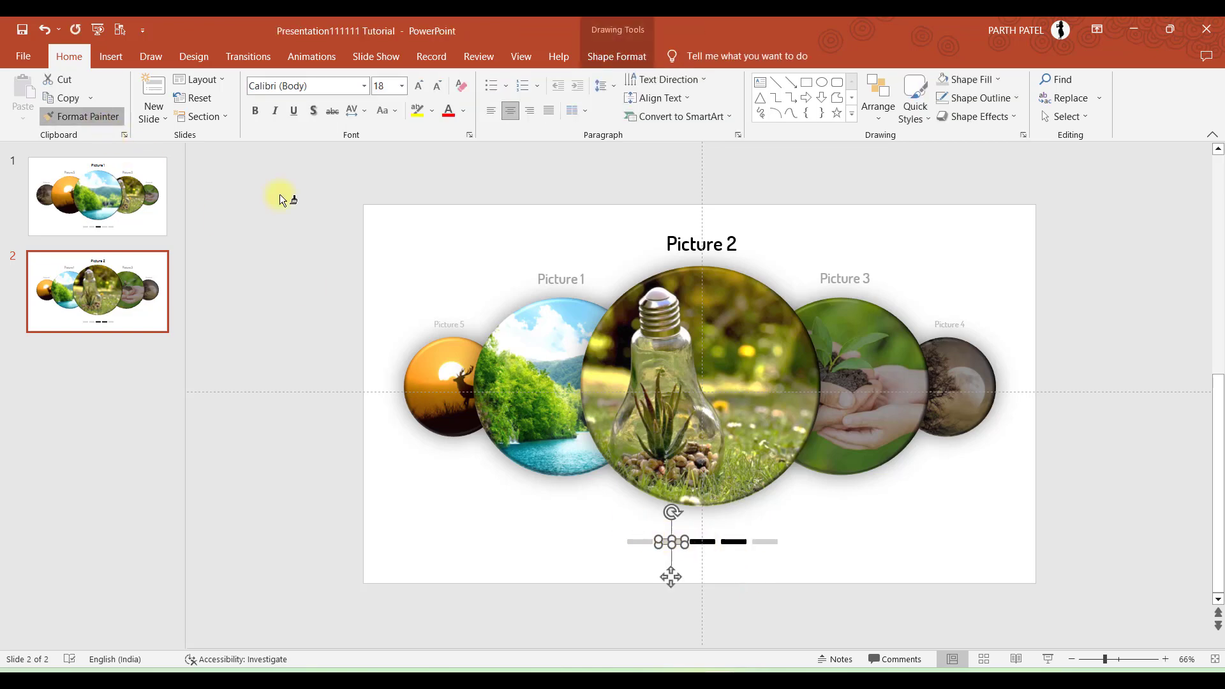
left_click(705, 540)
left_click(747, 565)
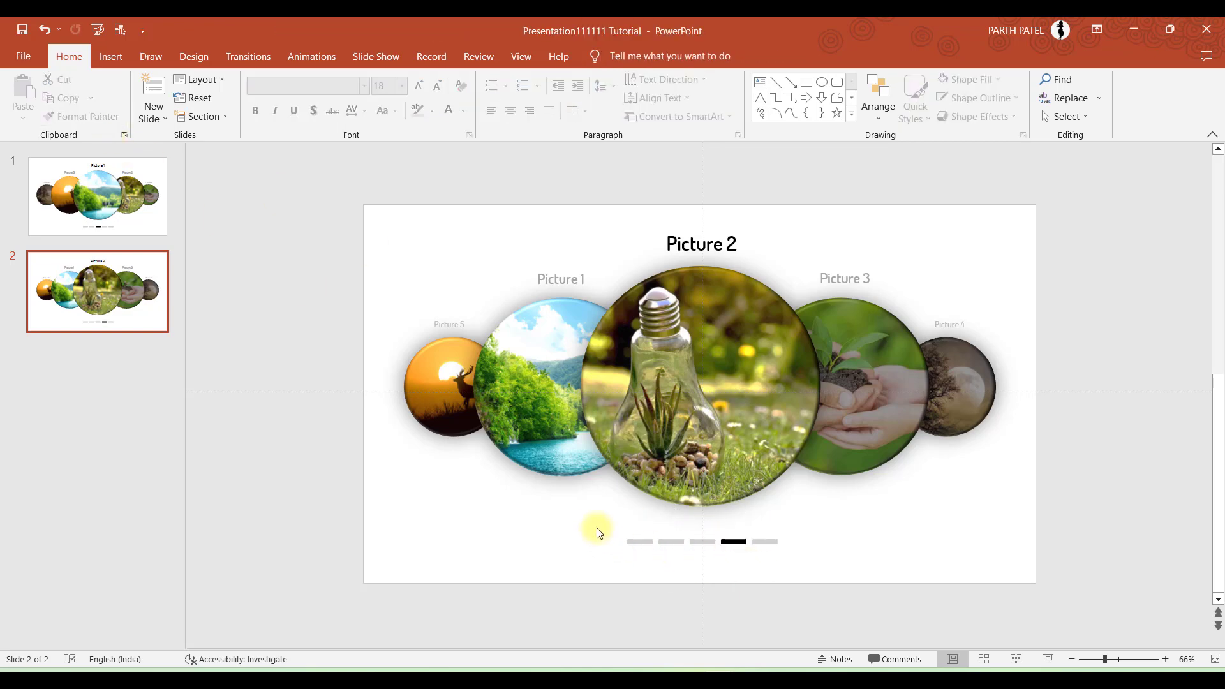
left_click(703, 542)
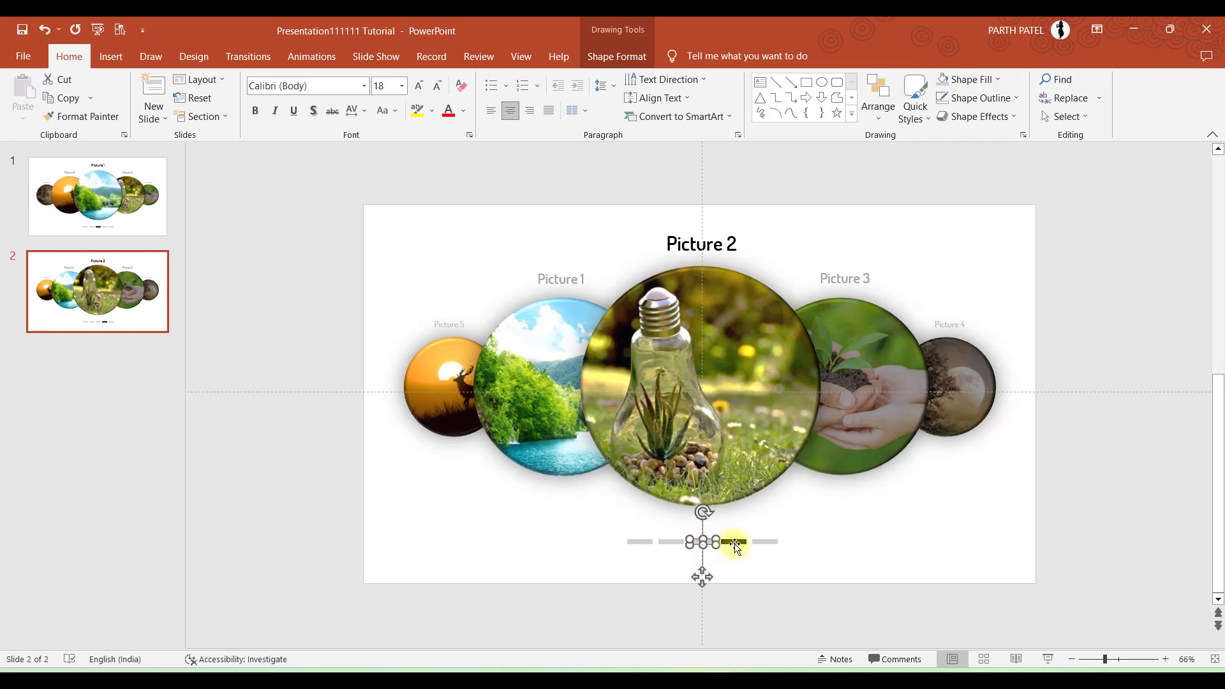
left_click(550, 516)
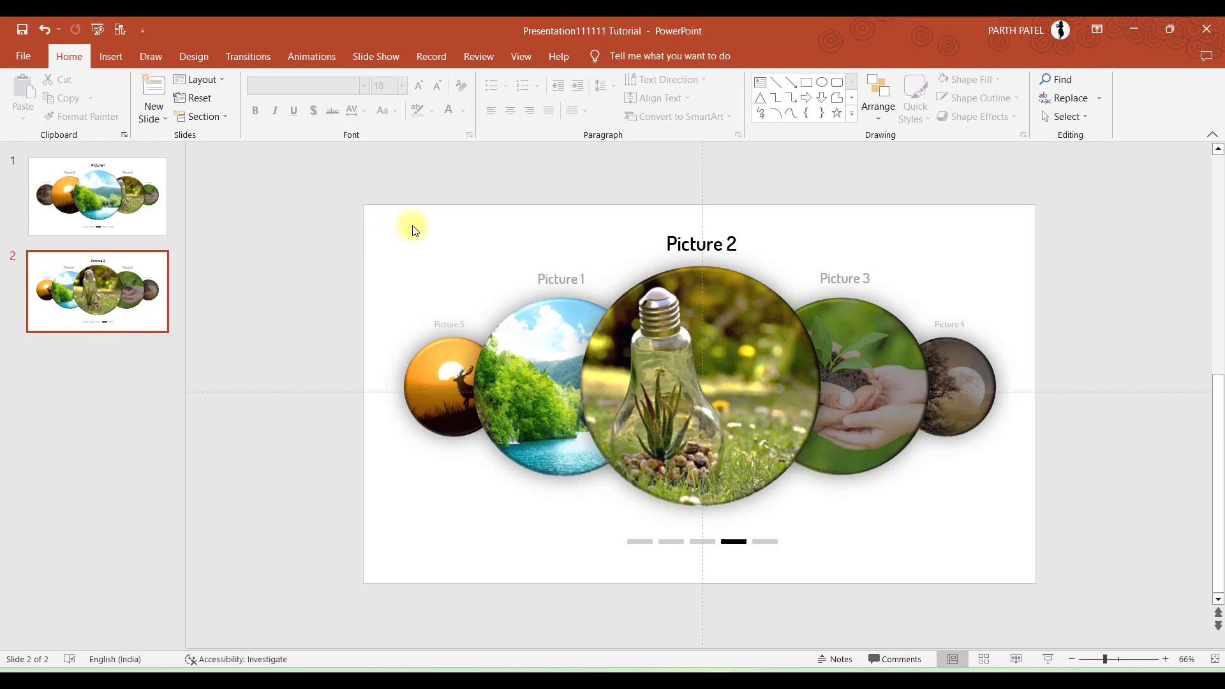
Browse Corrections presets on the centre bulb, then select the flanking Pictures 1 and 3
double_click(640, 303)
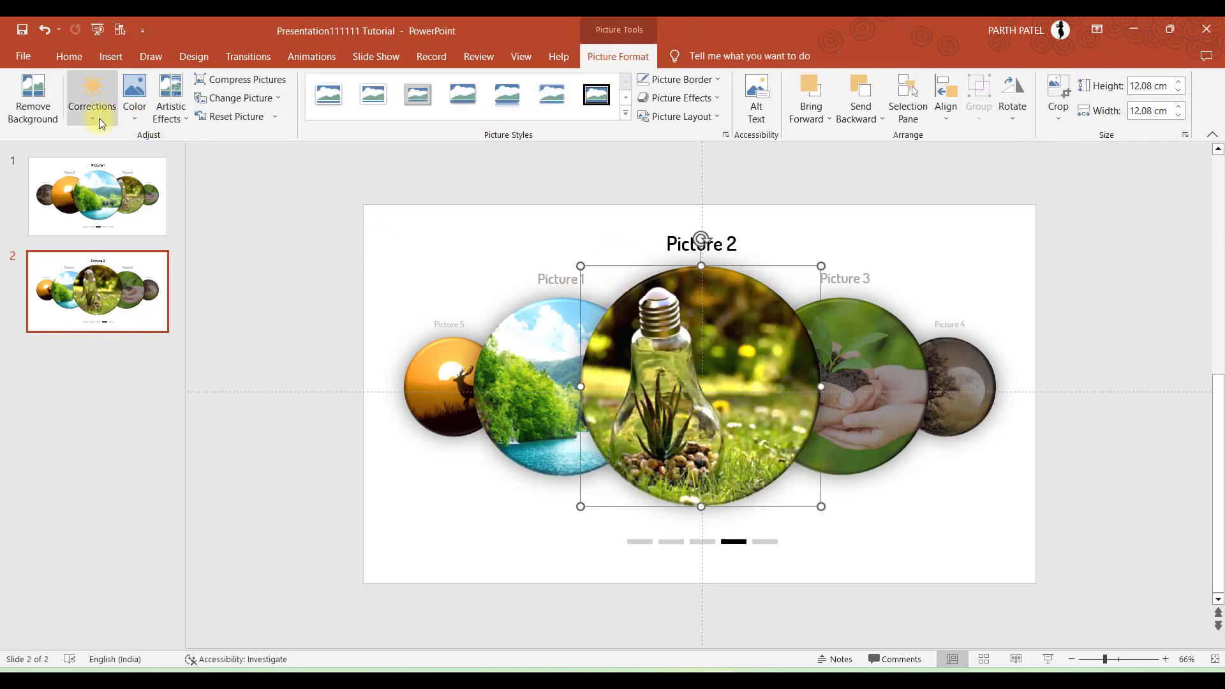
left_click(98, 117)
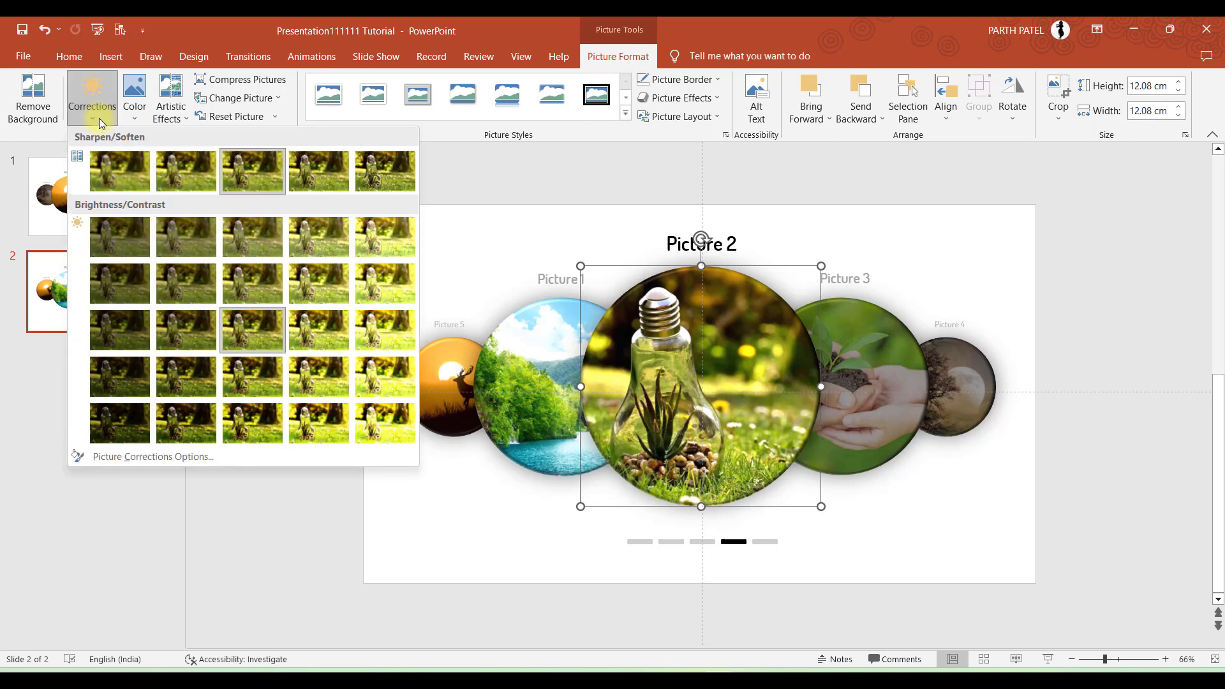
left_click(235, 323)
left_click(458, 308)
left_click(544, 323)
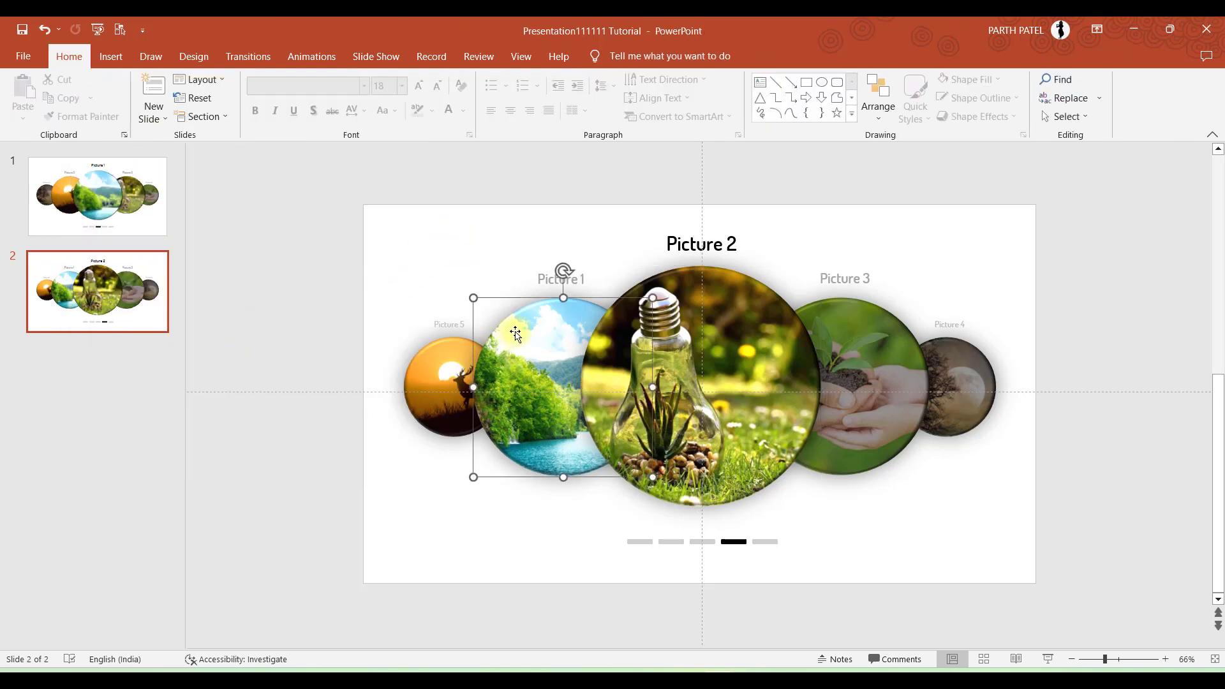
left_click(837, 331, "ctrl")
left_click(486, 266)
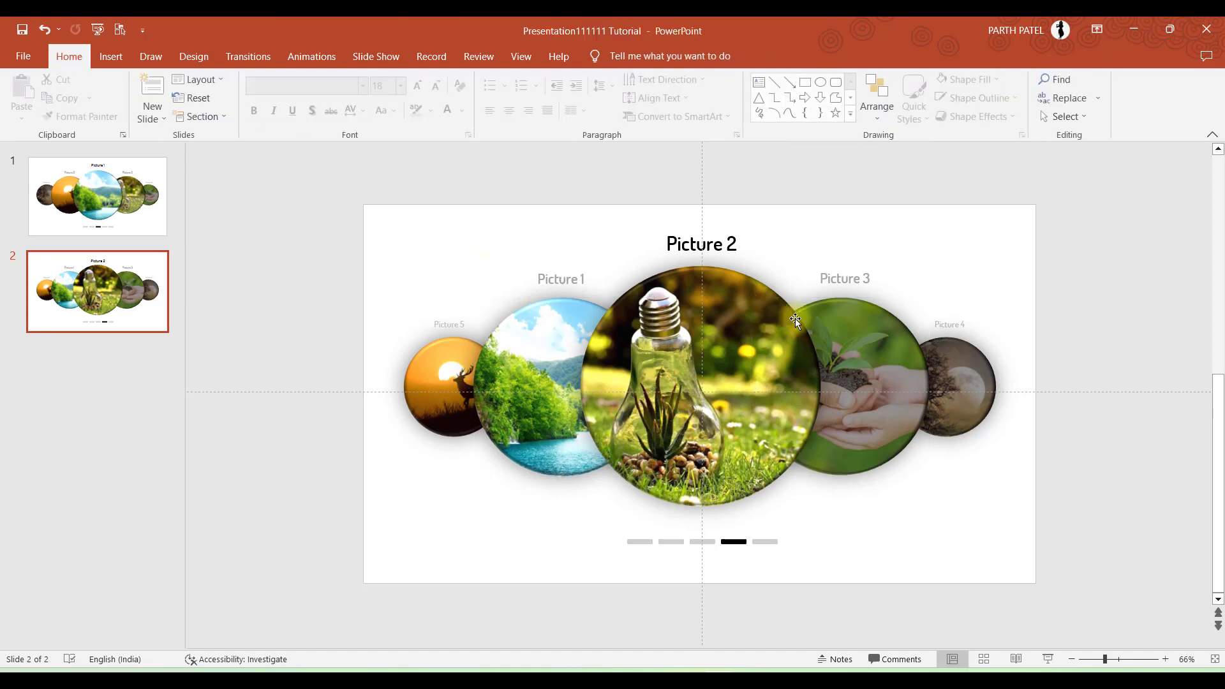
left_click(831, 325)
left_click(553, 327)
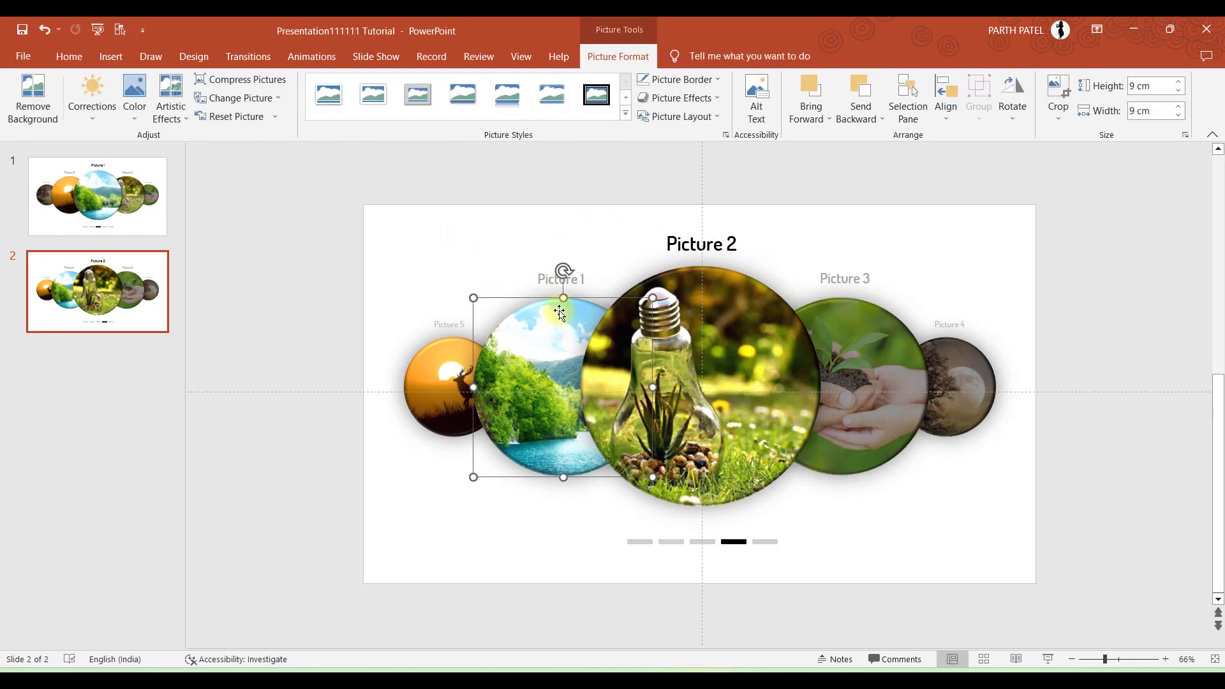
Apply a reduced-contrast Corrections preset to Picture 3
left_click(88, 113)
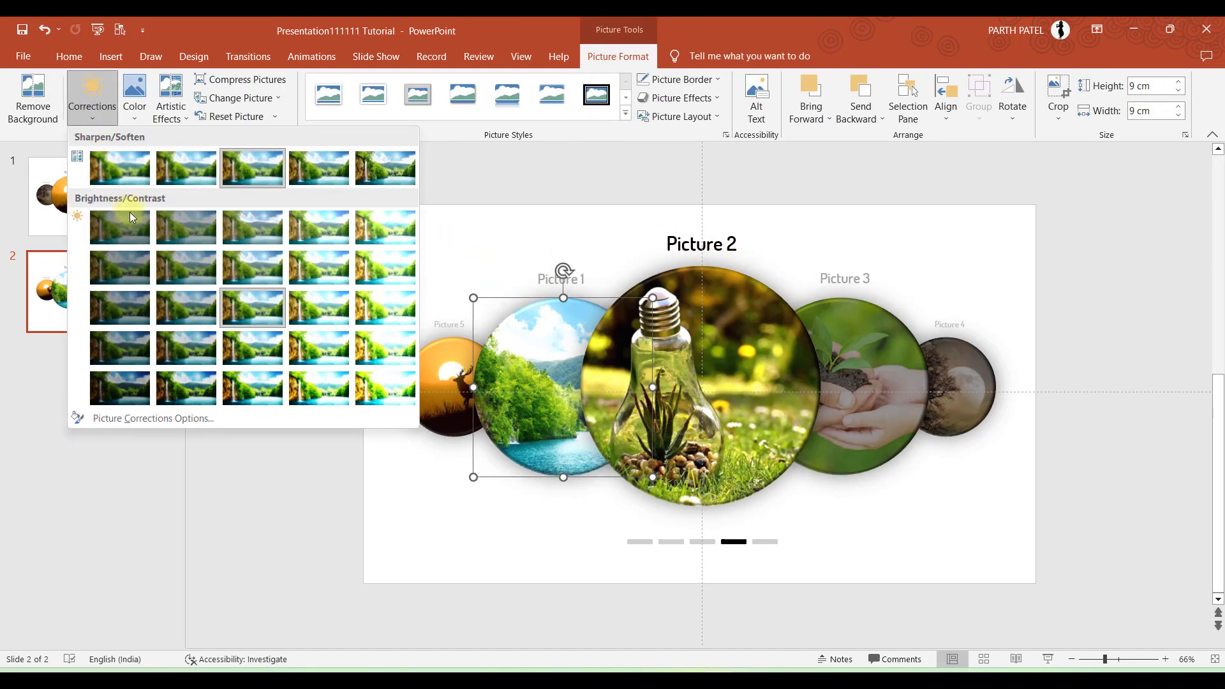
left_click(246, 234)
left_click(451, 246)
left_click(894, 331)
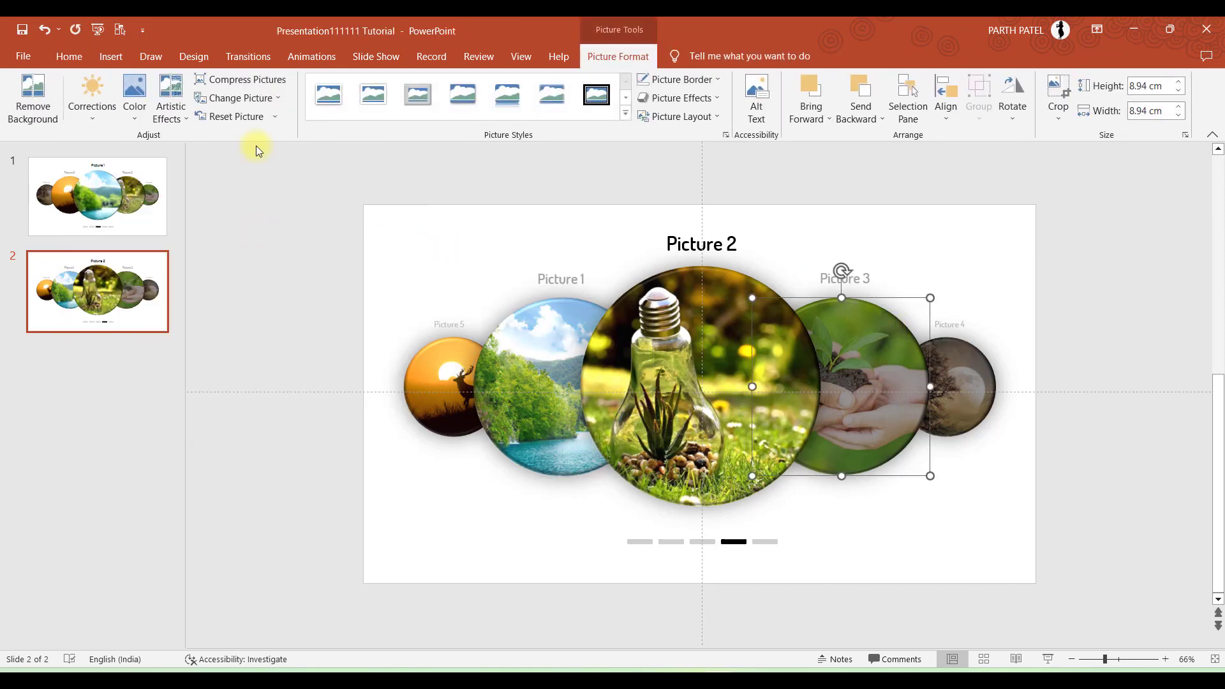
left_click(94, 110)
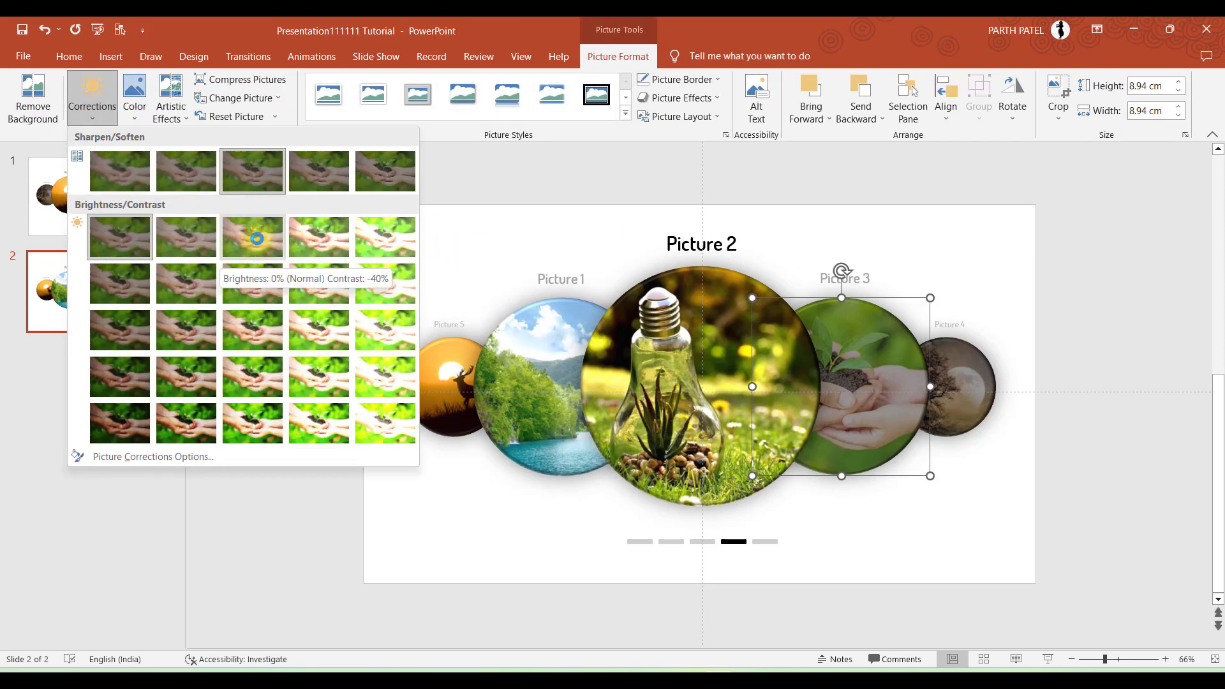
left_click(255, 238)
left_click(353, 199)
Darken the small Picture 5 with a Corrections preset, then check Picture 4
left_click(426, 359)
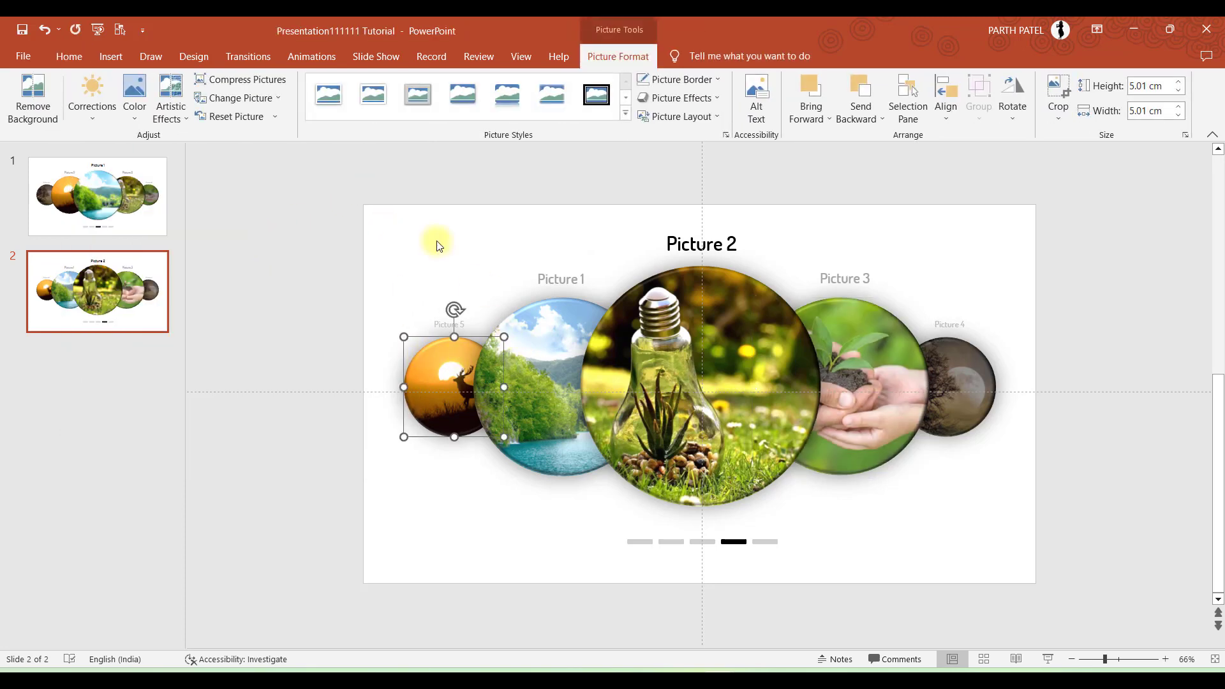
left_click(90, 107)
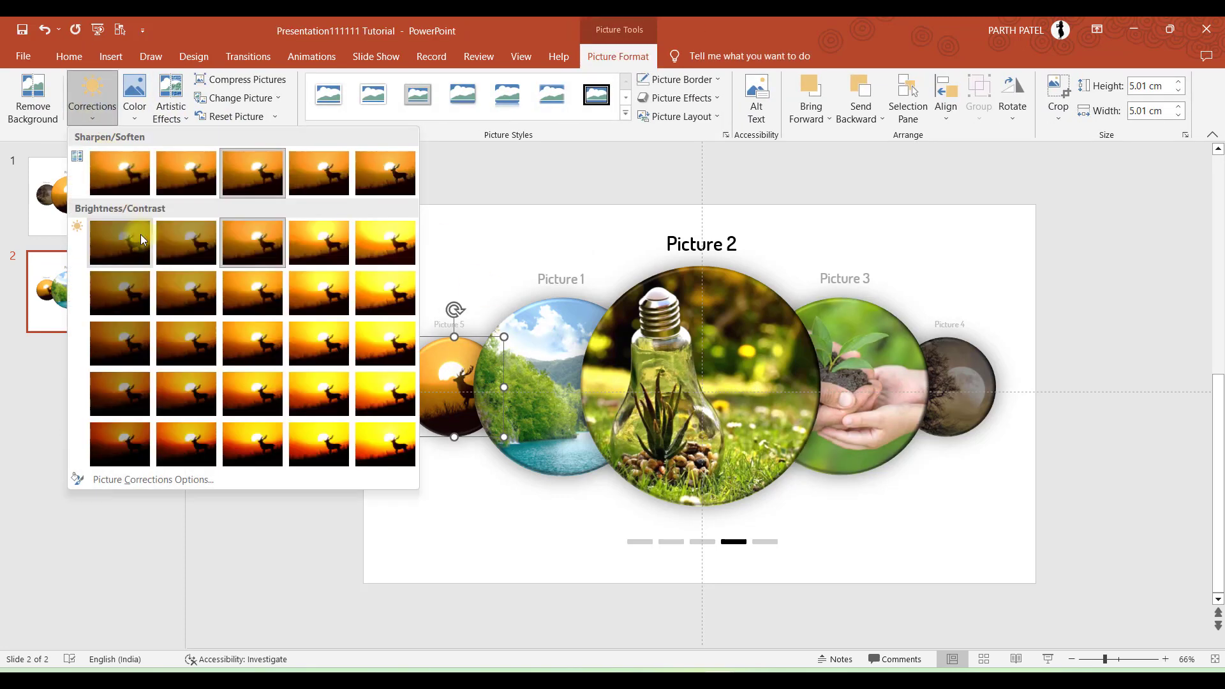
left_click(124, 243)
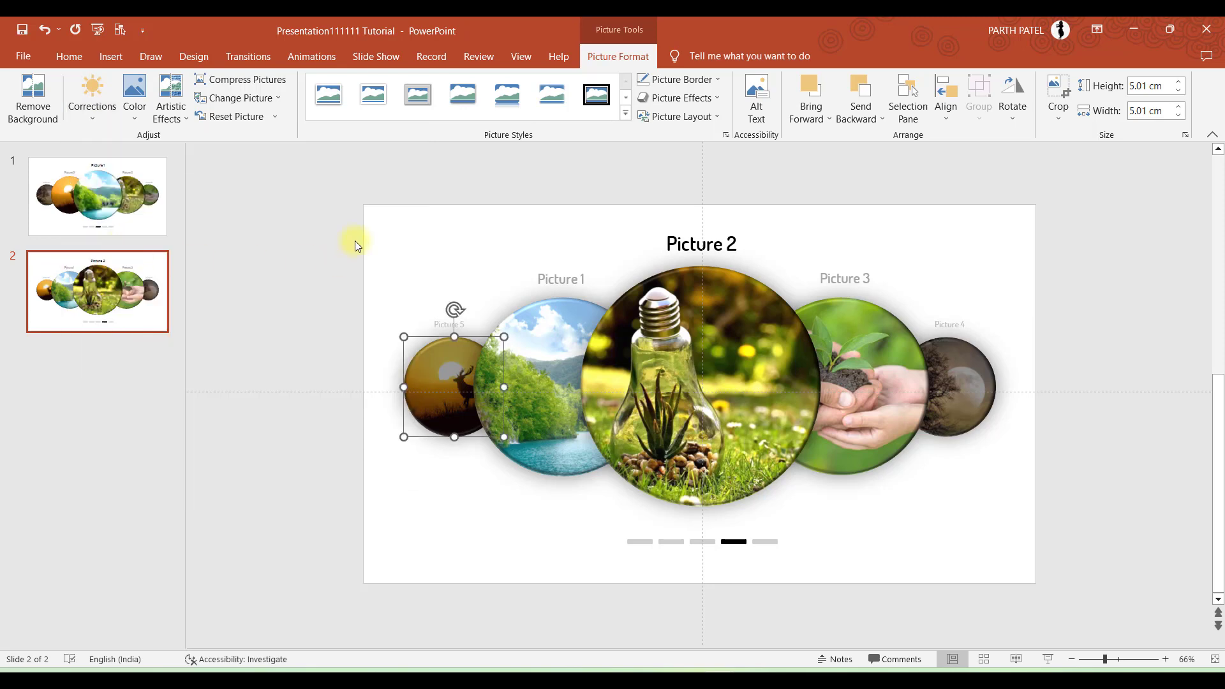
left_click(356, 234)
left_click(983, 352)
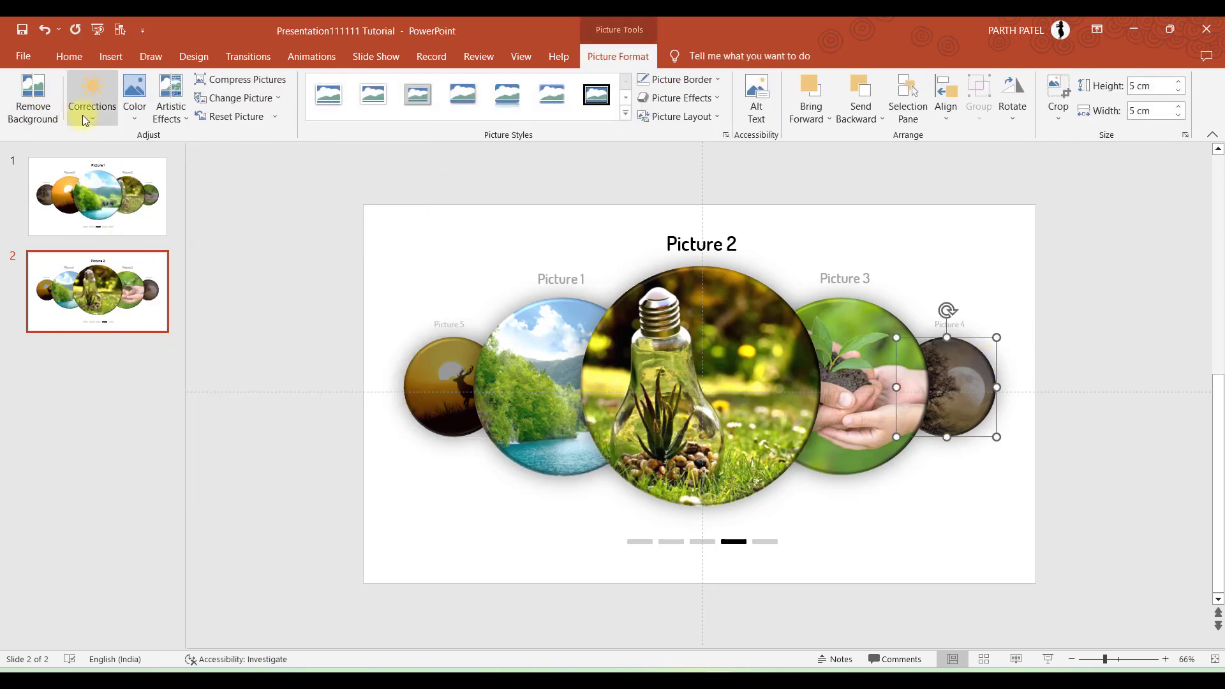
left_click(285, 255)
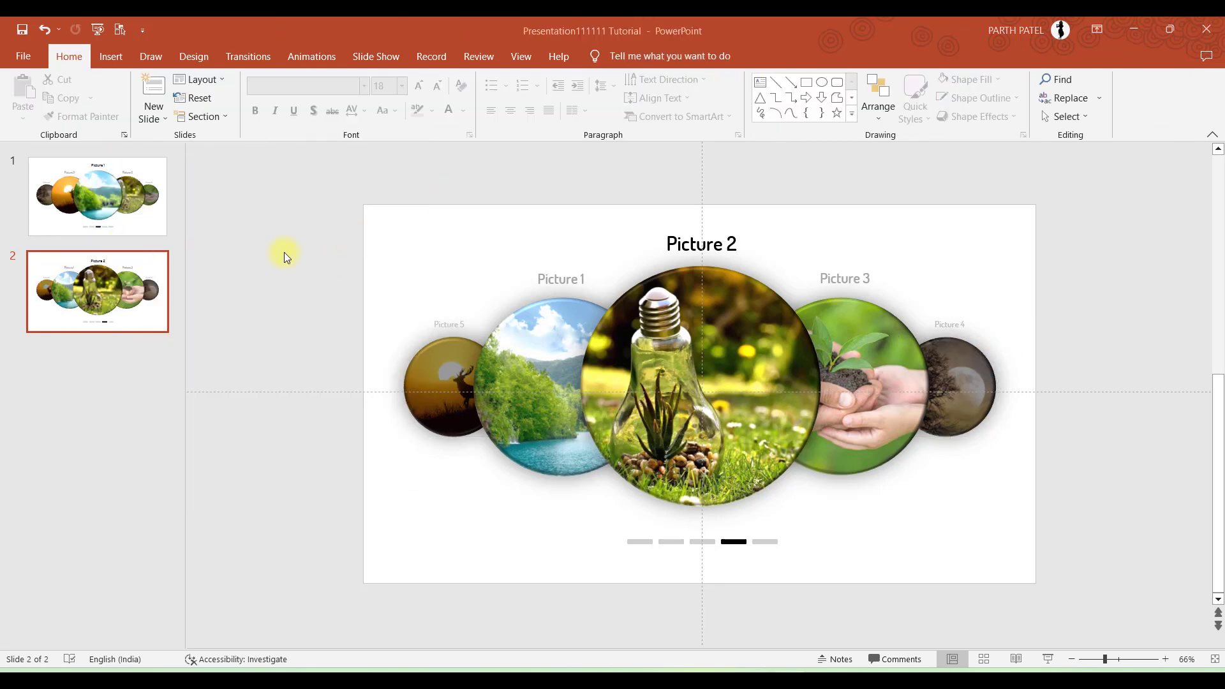
Duplicate slide 2 from the thumbnail pane to create slide 3
left_click(67, 202)
left_click(67, 273)
left_click(215, 241)
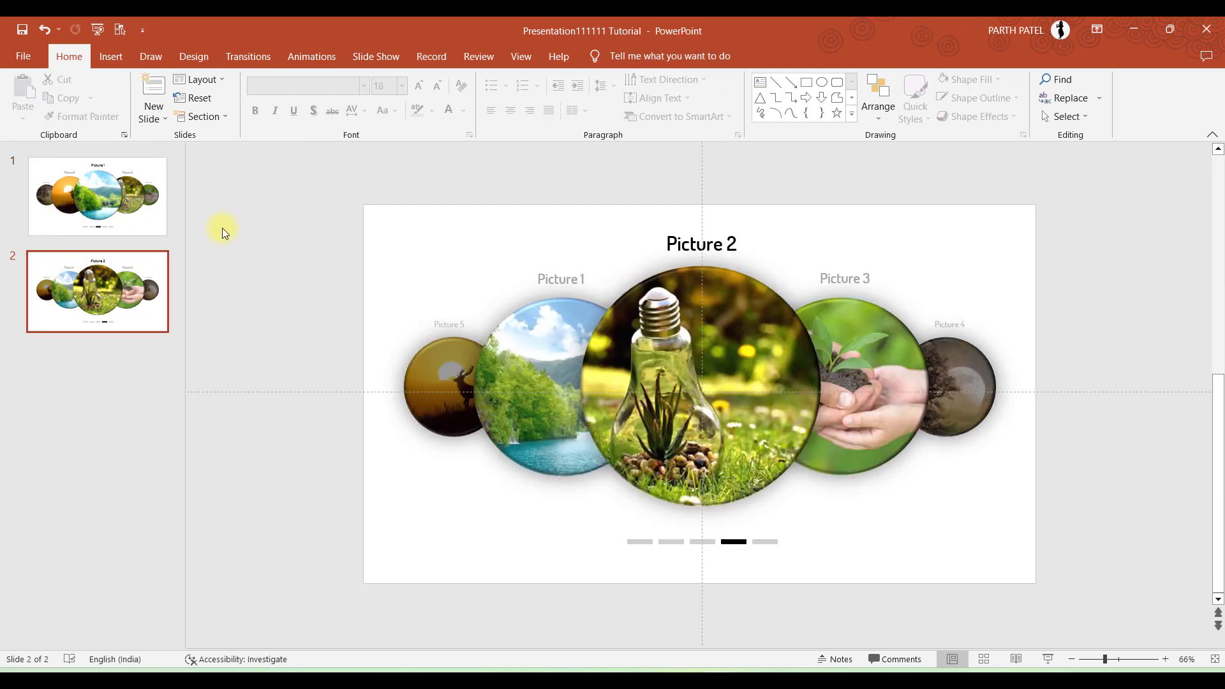
left_click(135, 222)
left_click(131, 265)
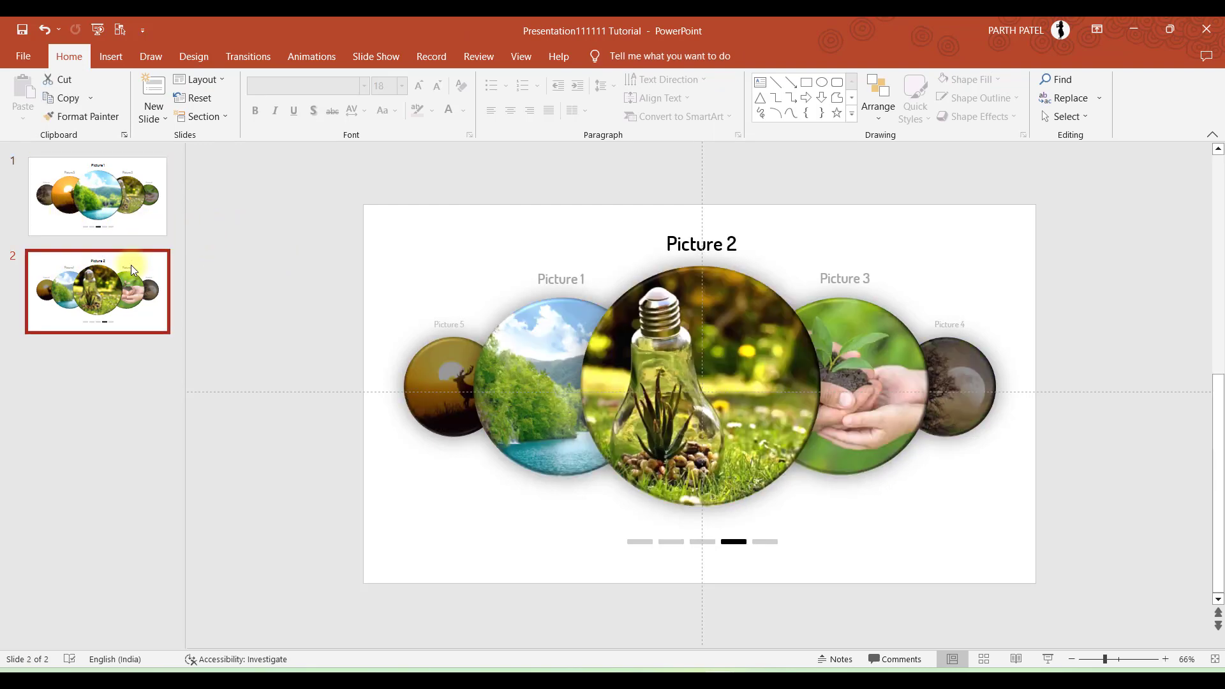
left_click(125, 369)
key("ctrl+v")
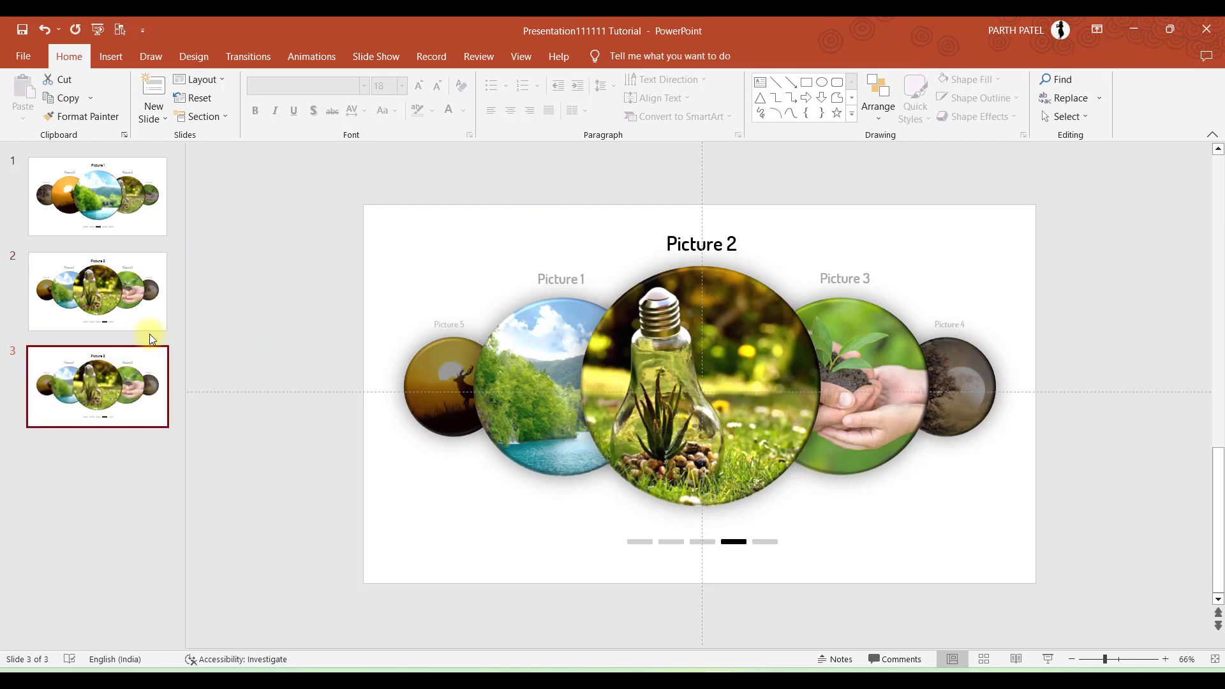
Check Pictures 5 and 2 on the new slide 3, then return to slide 1
left_click(114, 311)
left_click(137, 385)
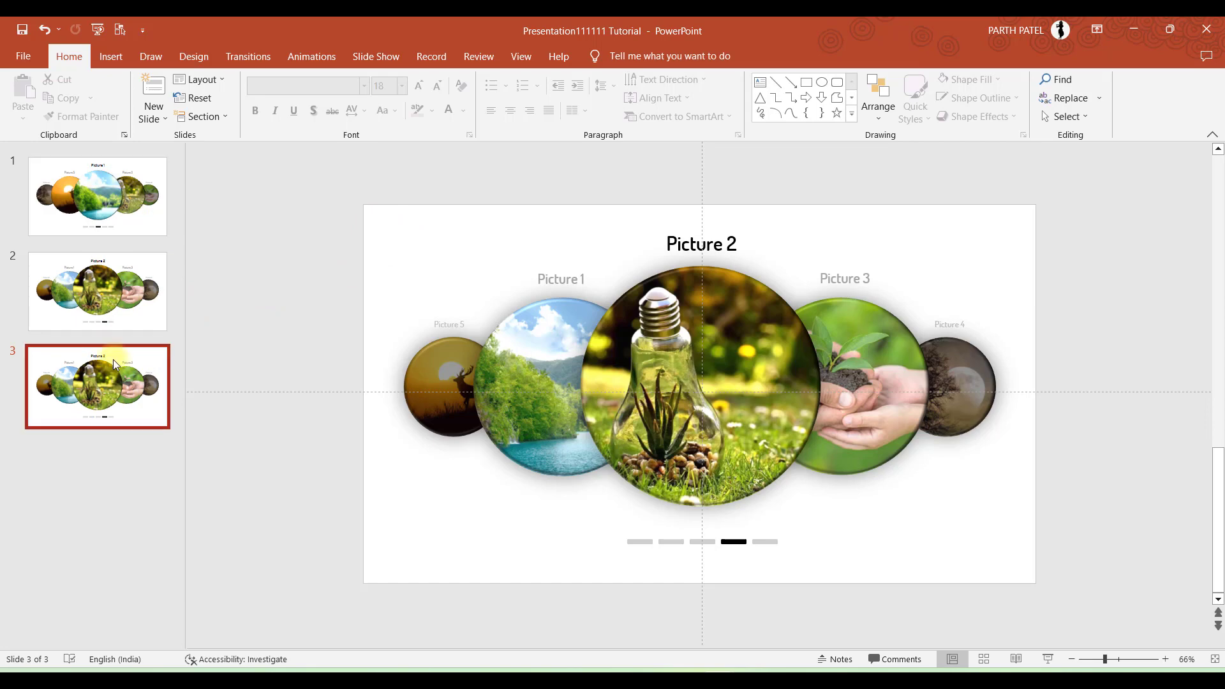
left_click(469, 346)
left_click(603, 335)
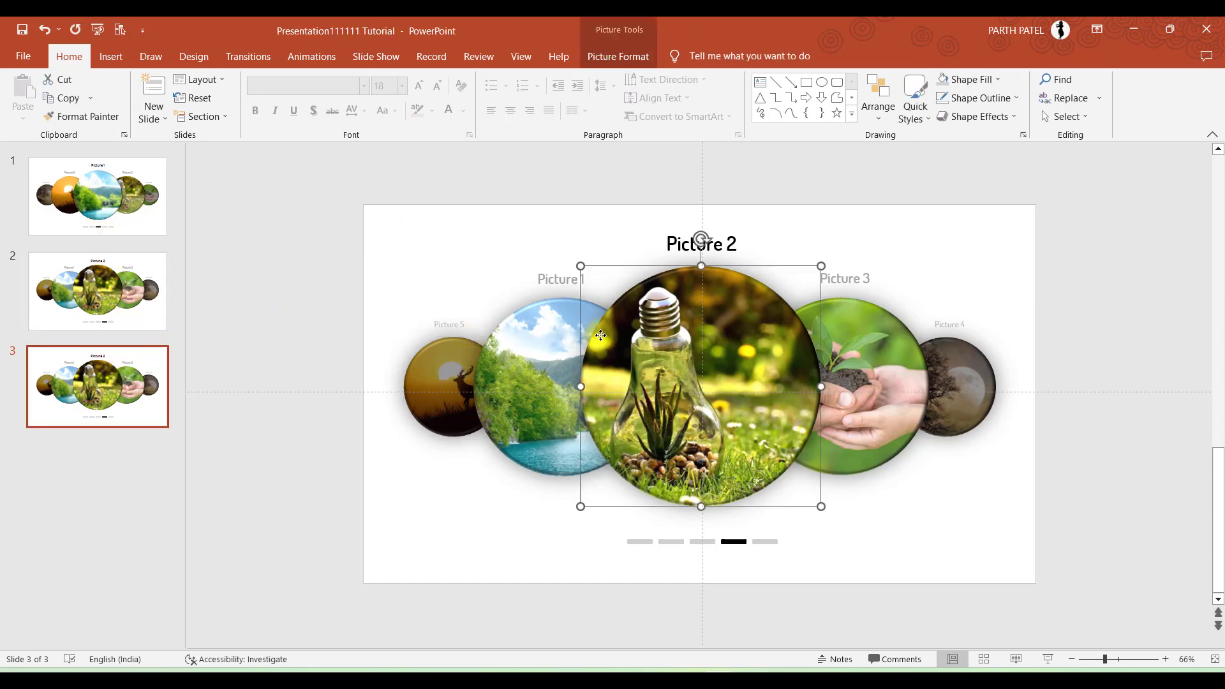
left_click(418, 250)
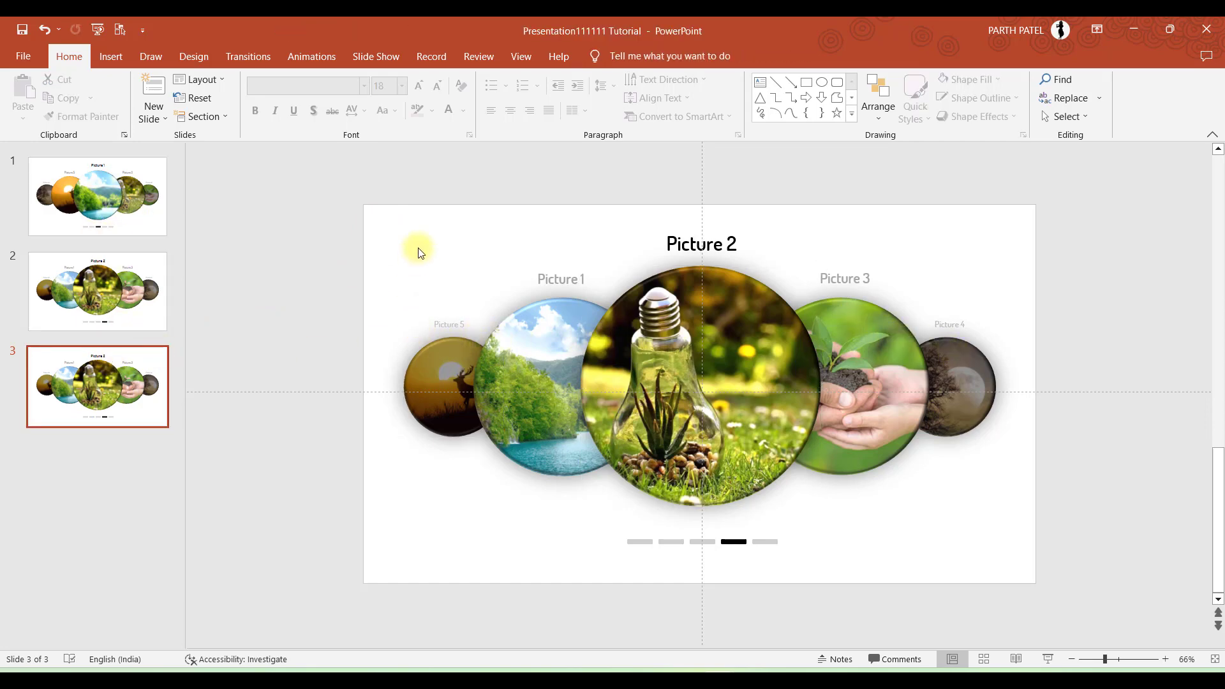
key("Home")
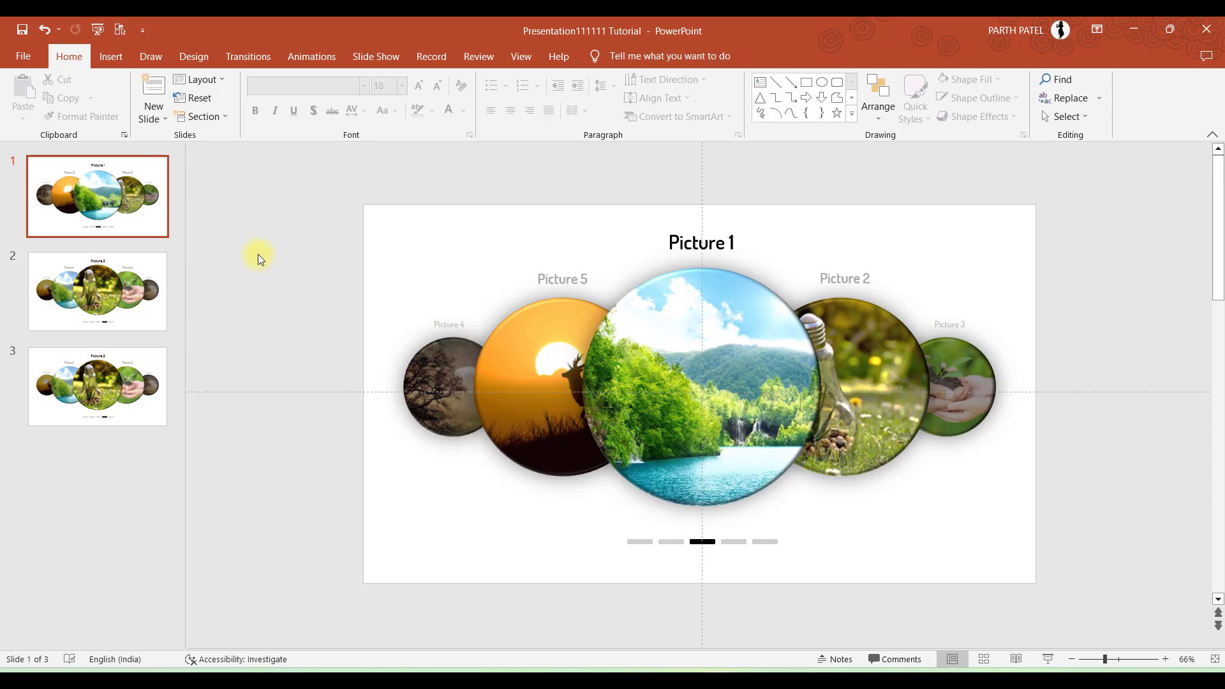
Select all three slides, apply Morph, and set its duration to 01.00
left_click(125, 218)
key("ctrl+a")
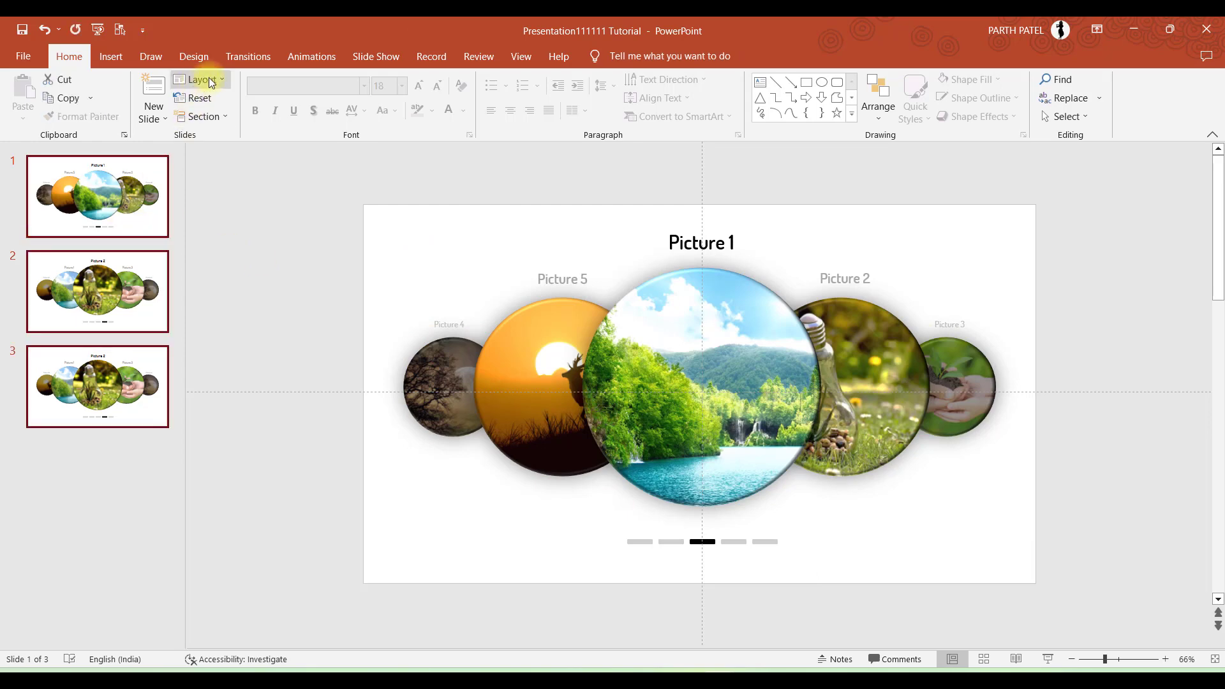
left_click(250, 58)
left_click(156, 102)
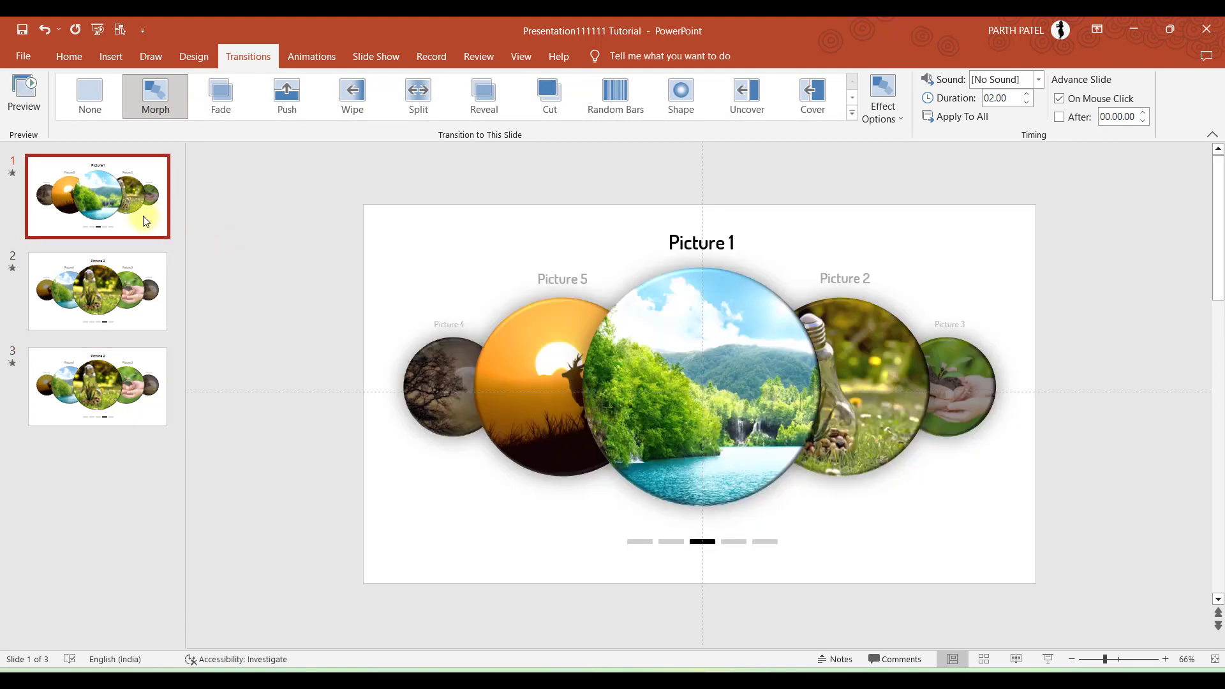
key("ctrl+a")
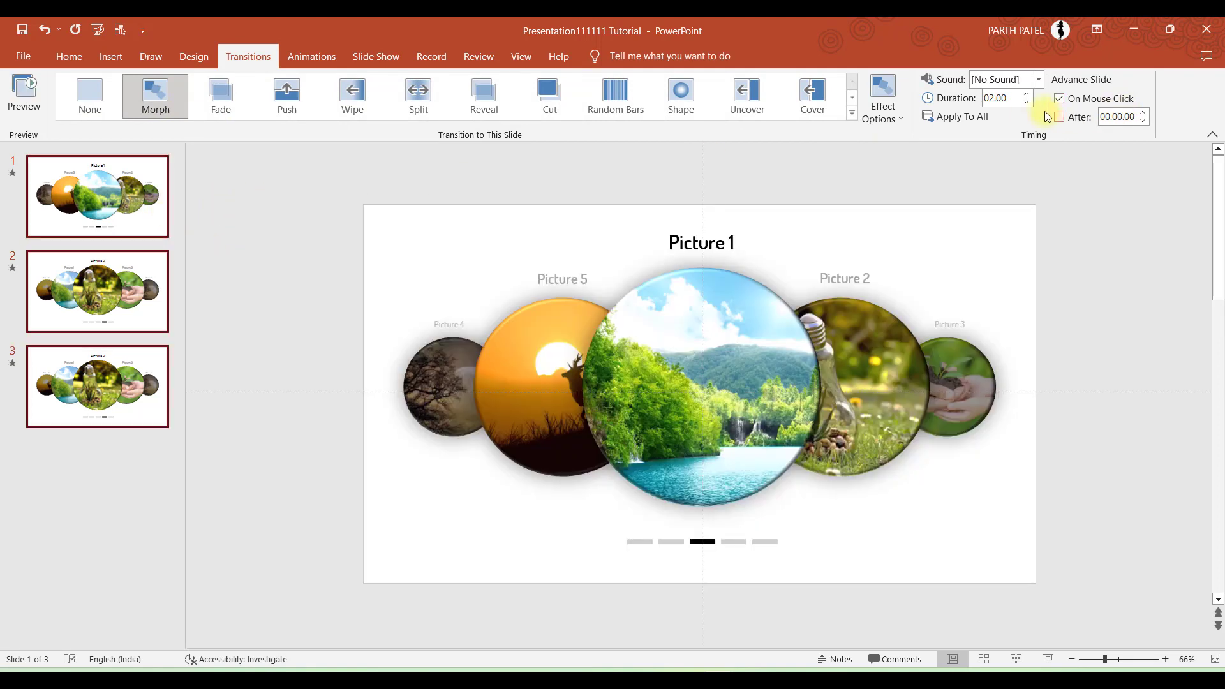
left_click(1012, 98)
left_click(320, 224)
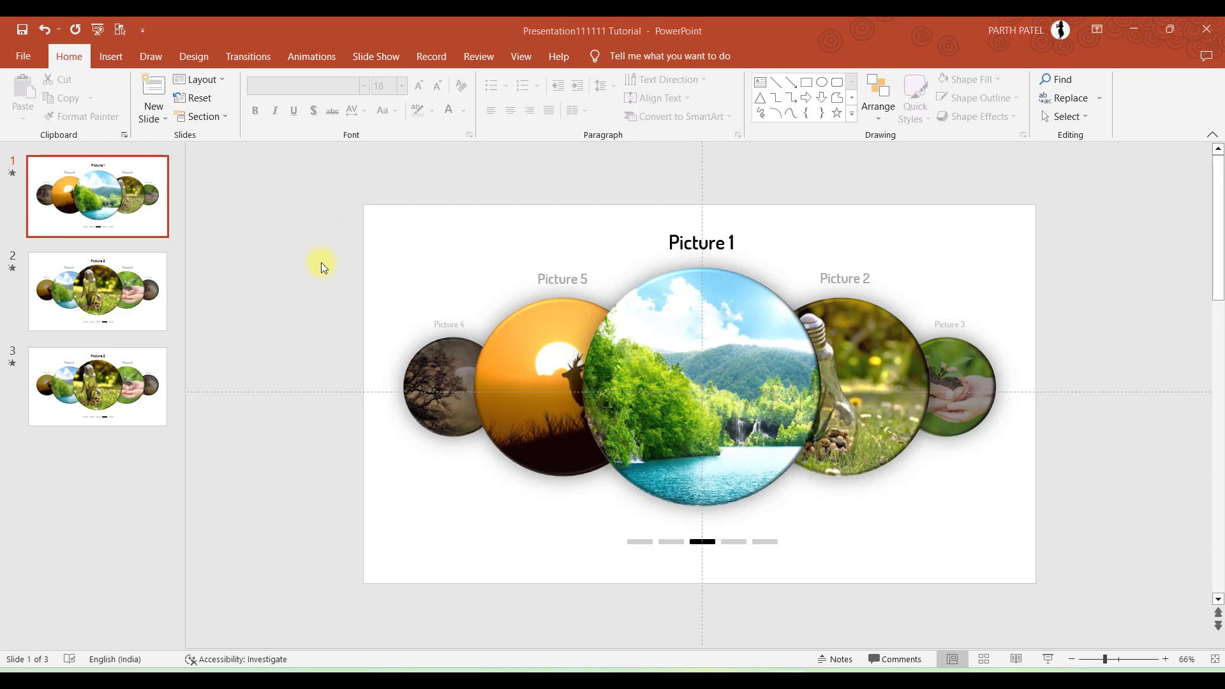
Enable 'Loop continuously until Esc' in Set Up Slide Show and confirm with OK
left_click(378, 55)
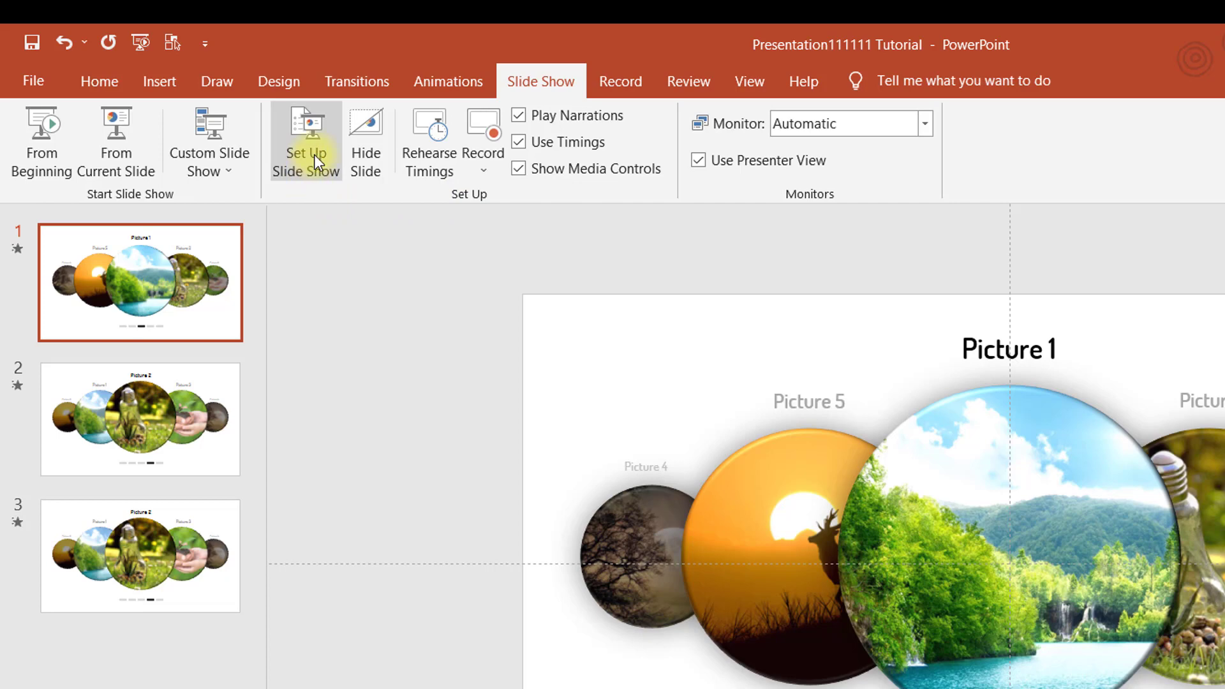
left_click(314, 154)
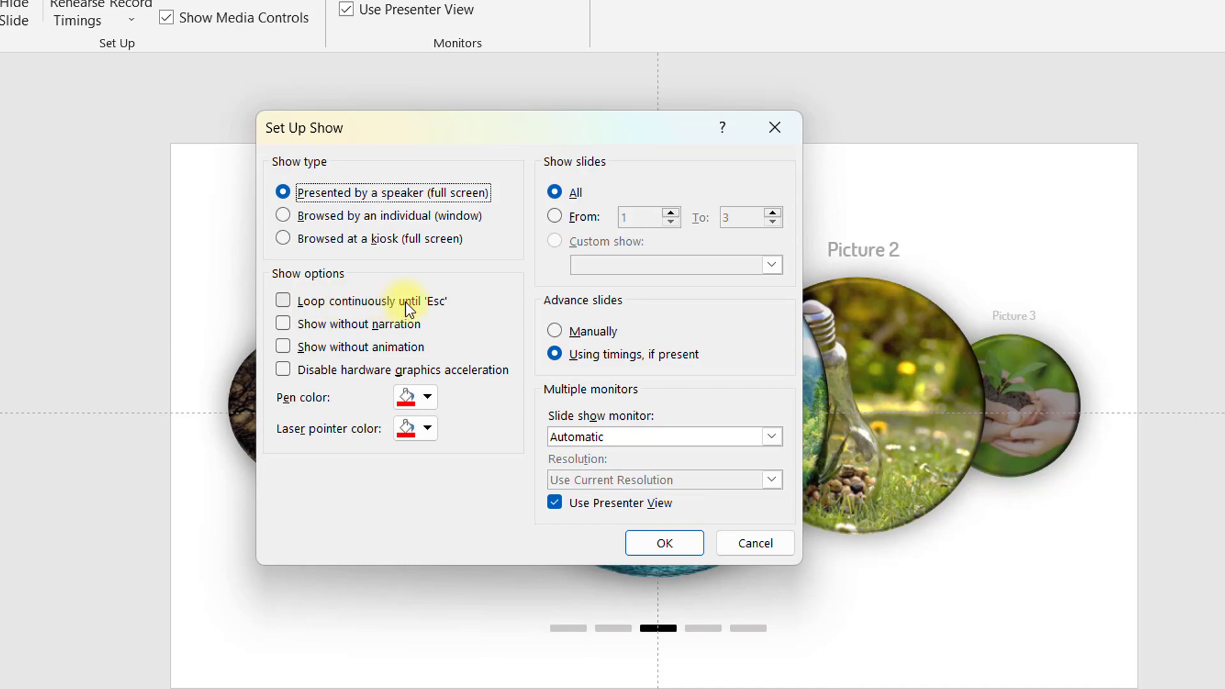
left_click(282, 301)
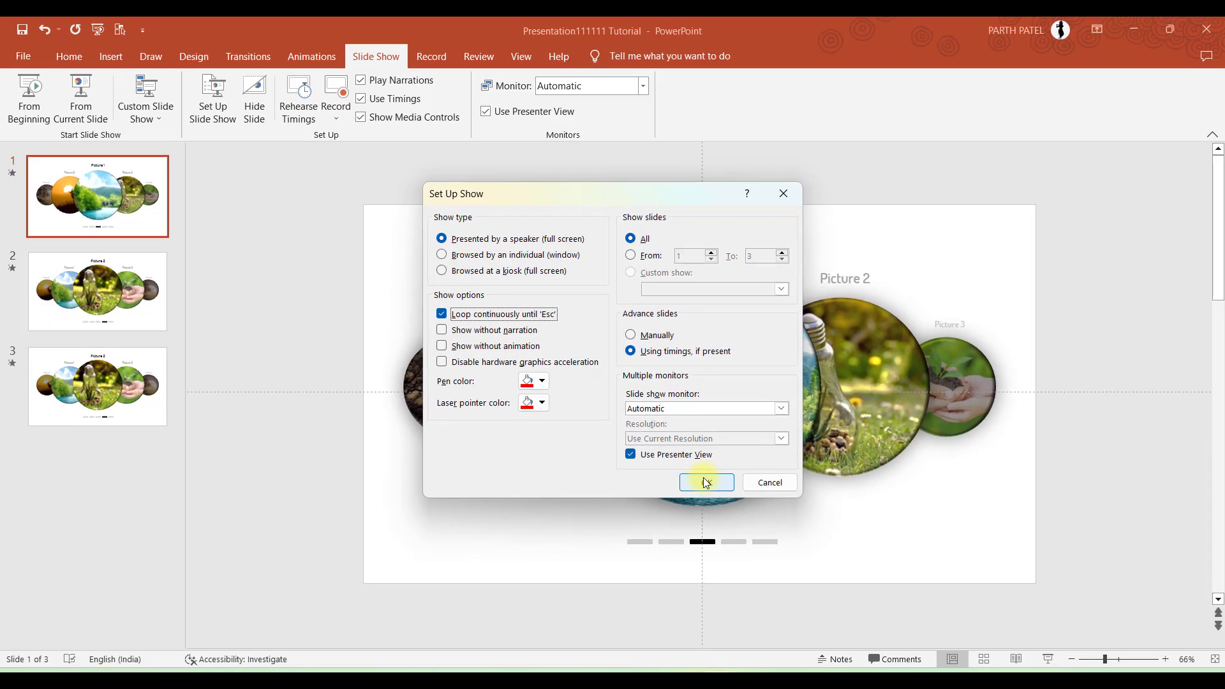
left_click(705, 482)
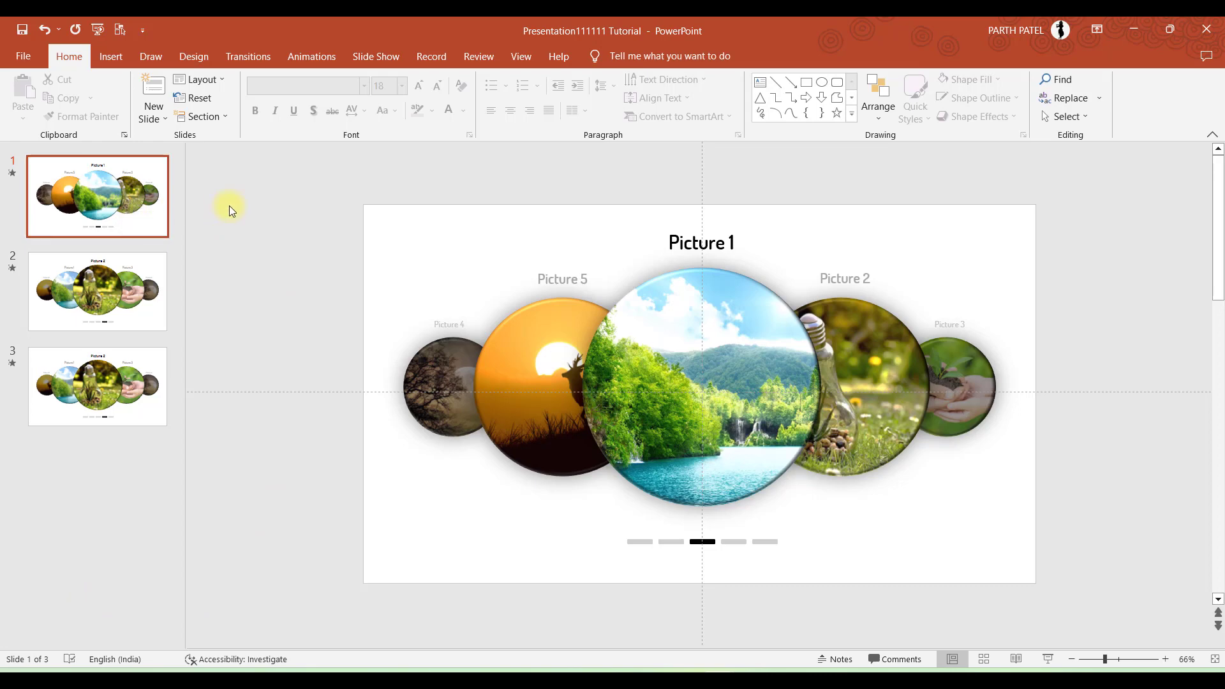
Switch to the five-slide Presentation1 window with Alt+Tab
key("alt+Tab")
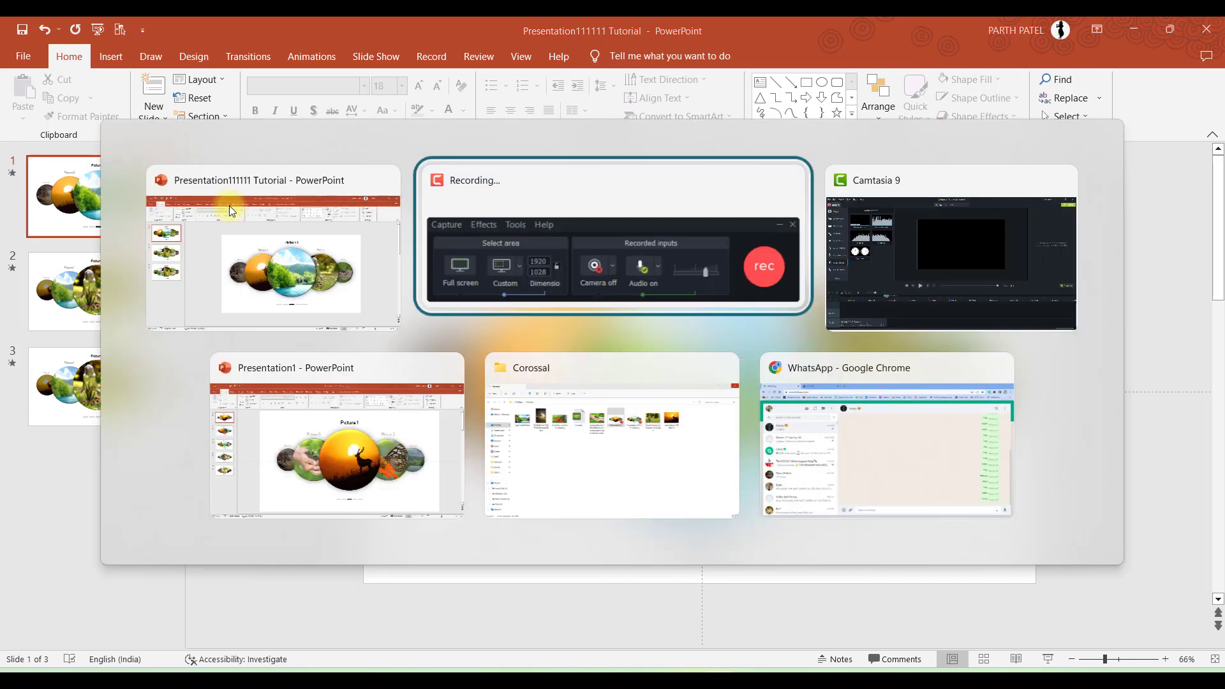
left_click(292, 409)
key("alt")
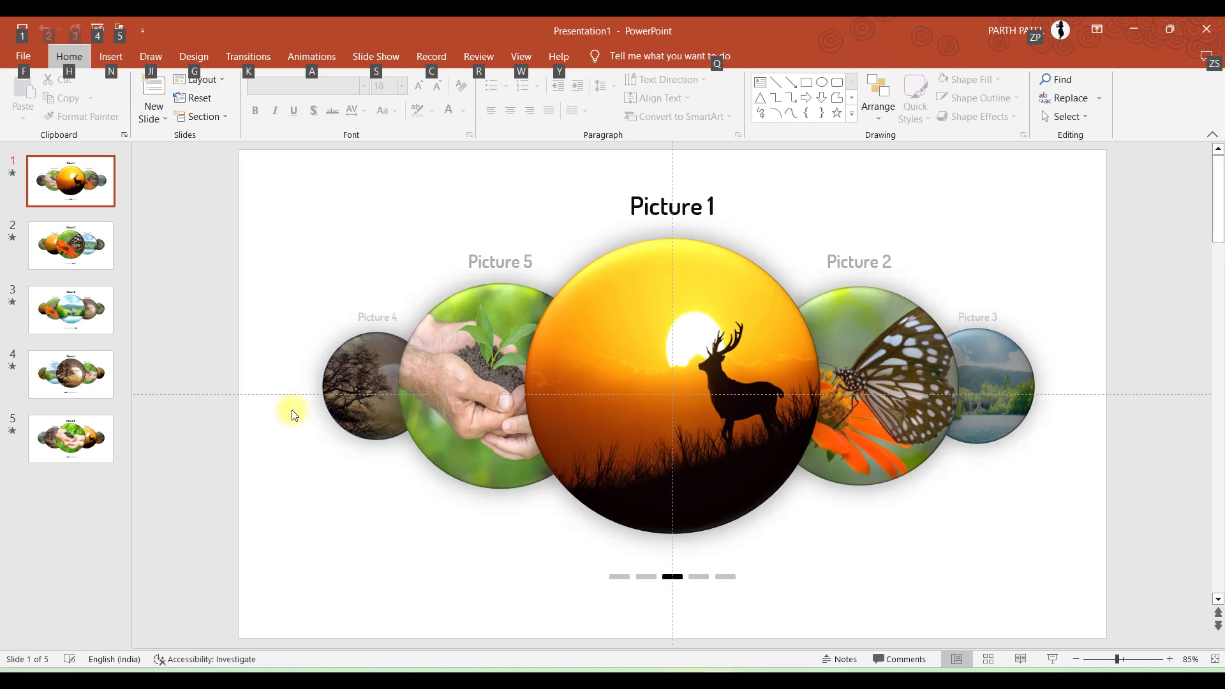
key("alt")
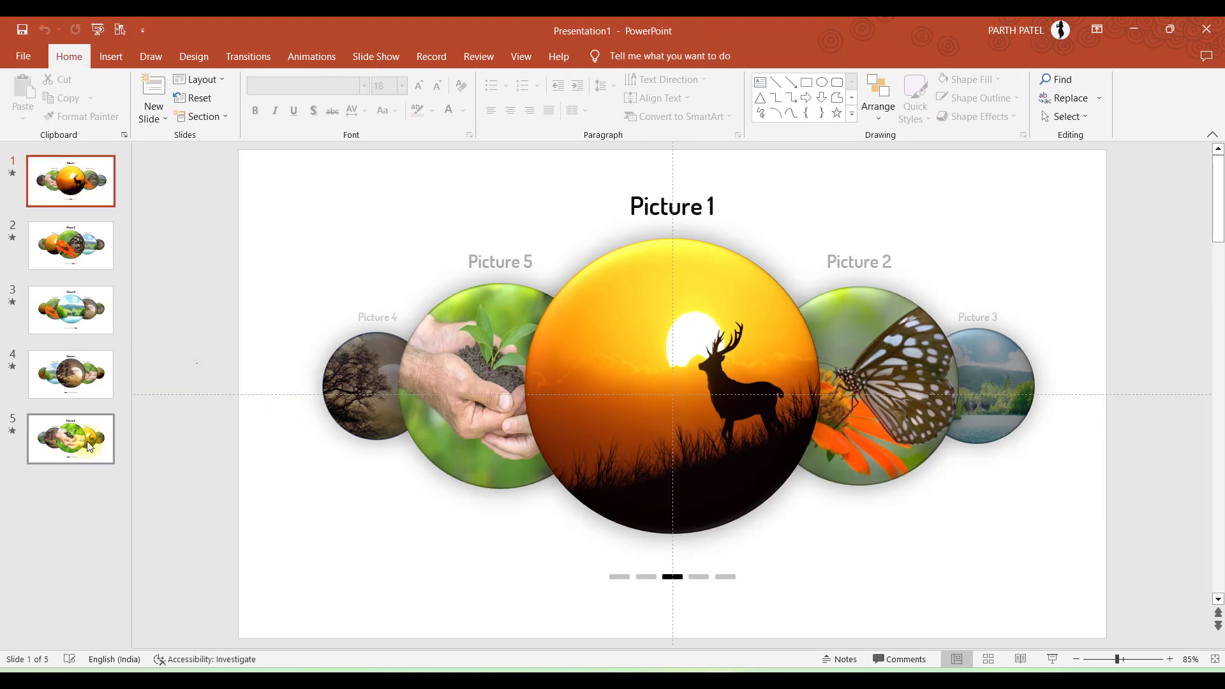
Review slides 1, 2 and 5 with Pictures 1, 2 and 5 centred, then show Slide Show options
left_click(39, 193)
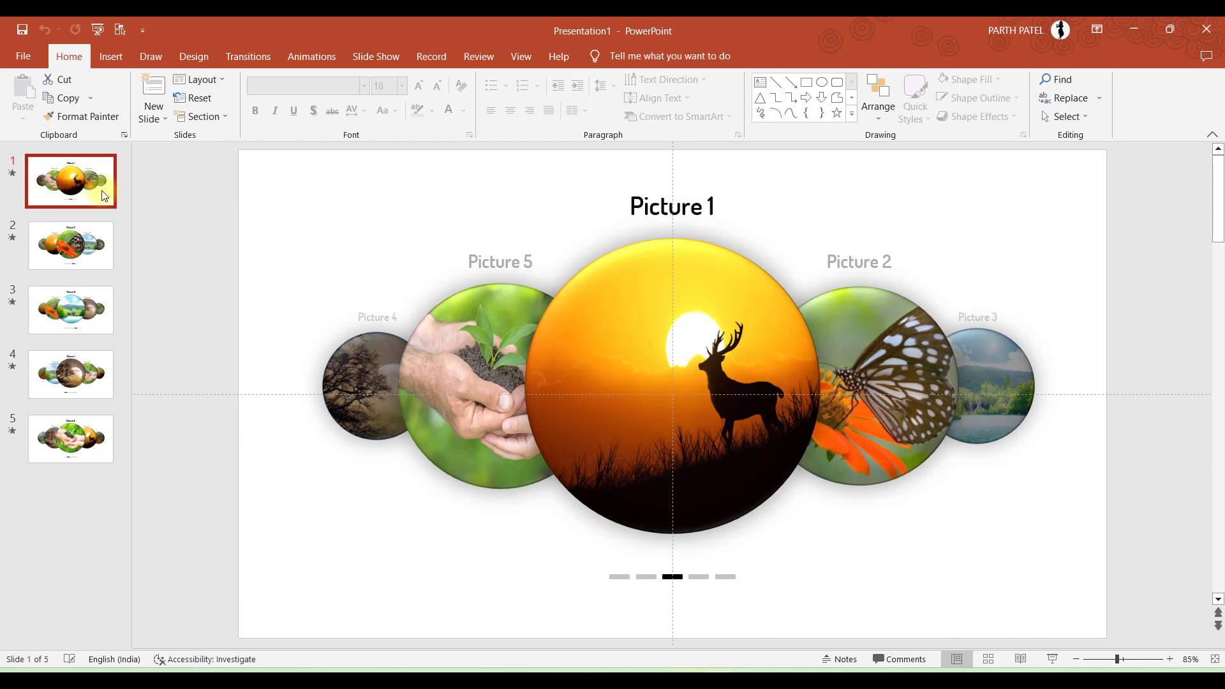
left_click(690, 298)
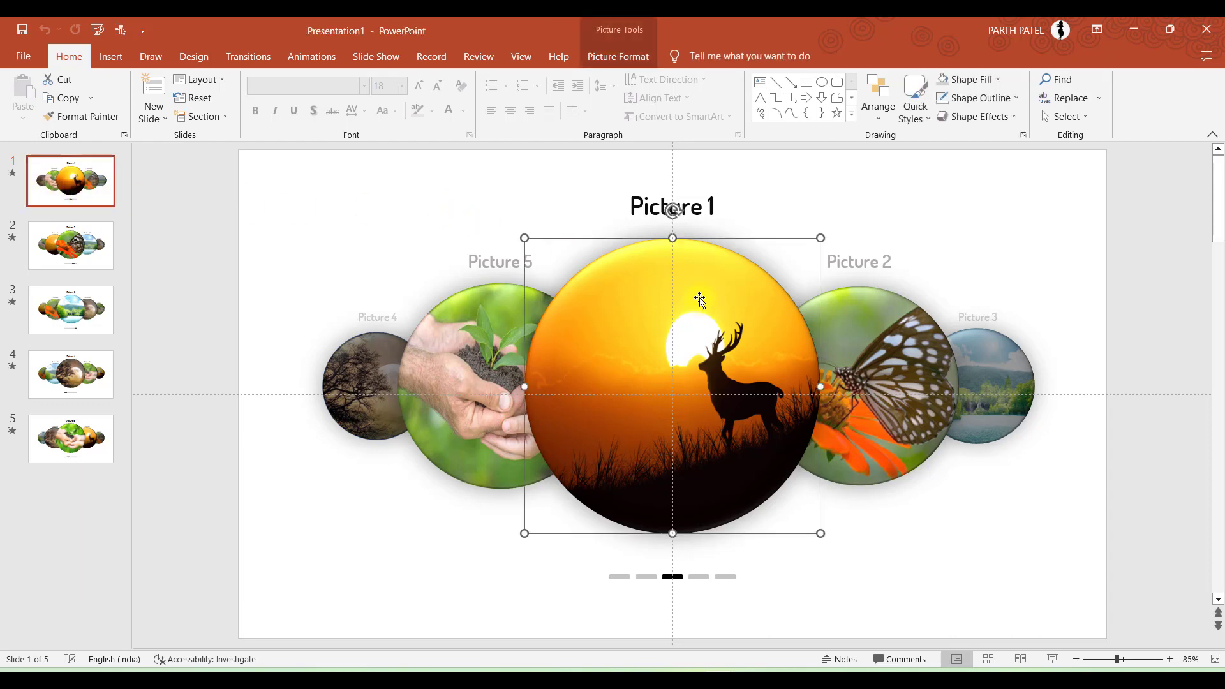
left_click(71, 250)
left_click(618, 268)
left_click(308, 326)
left_click(70, 439)
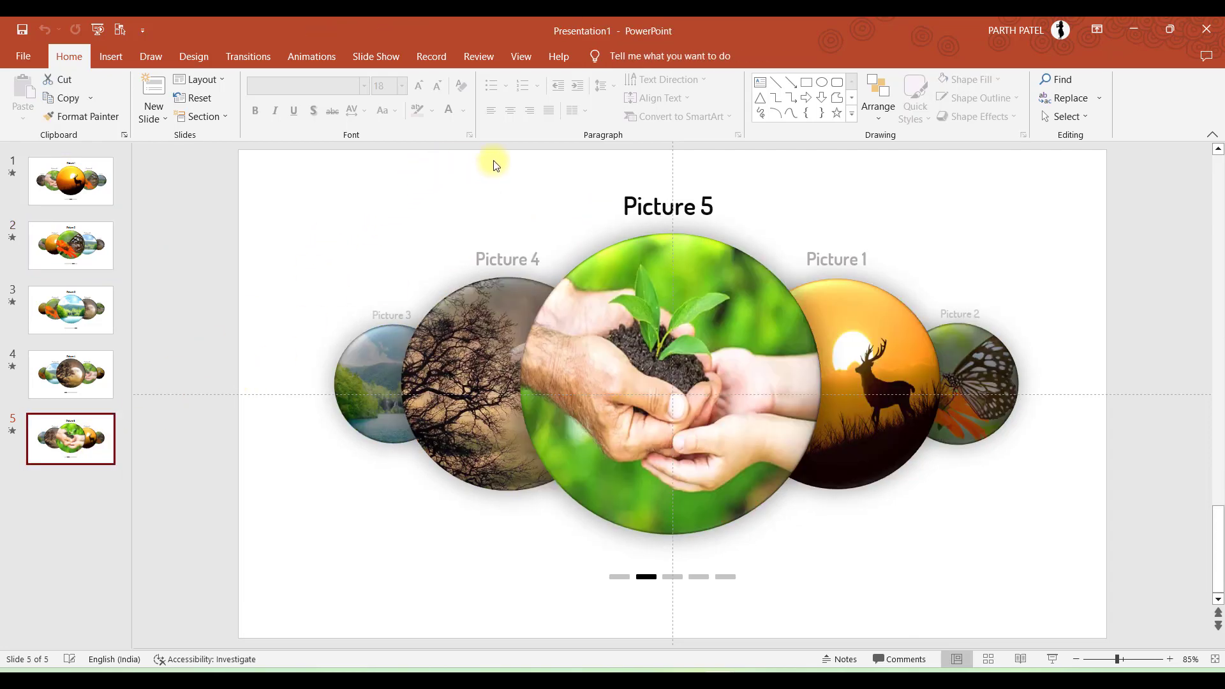
left_click(615, 249)
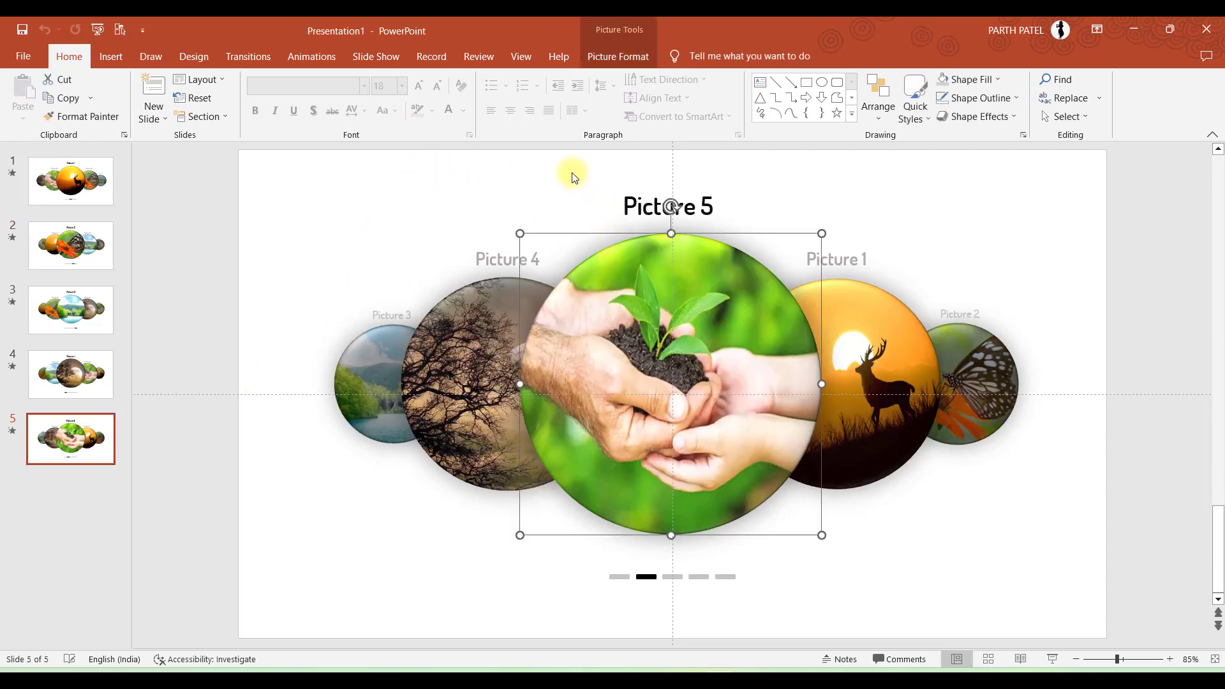
left_click(587, 170)
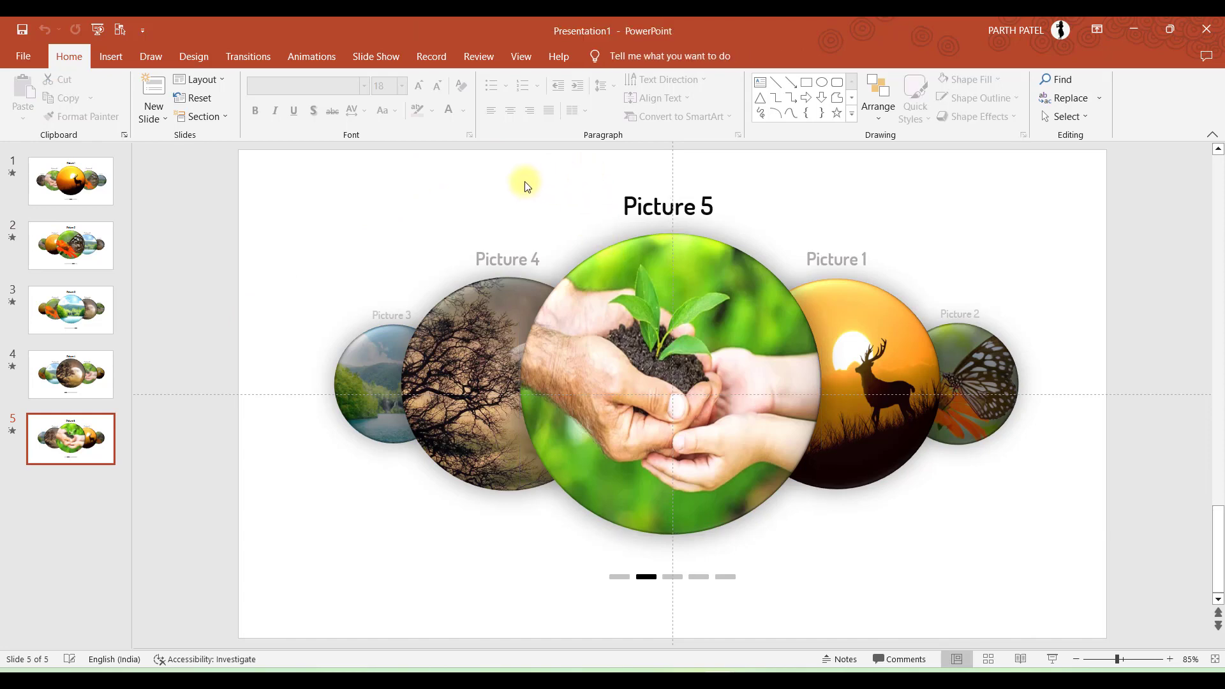
left_click(378, 60)
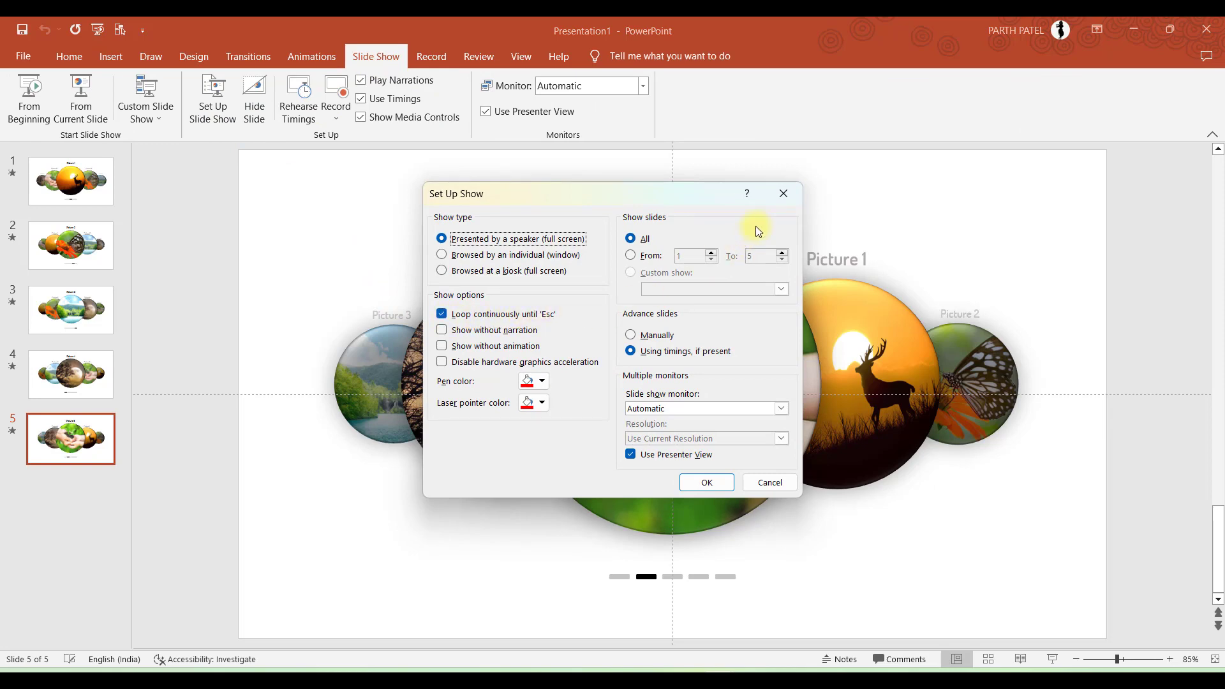
Confirm Set Up Show with OK, check the Morph transition settings, and view slide 1
left_click(783, 194)
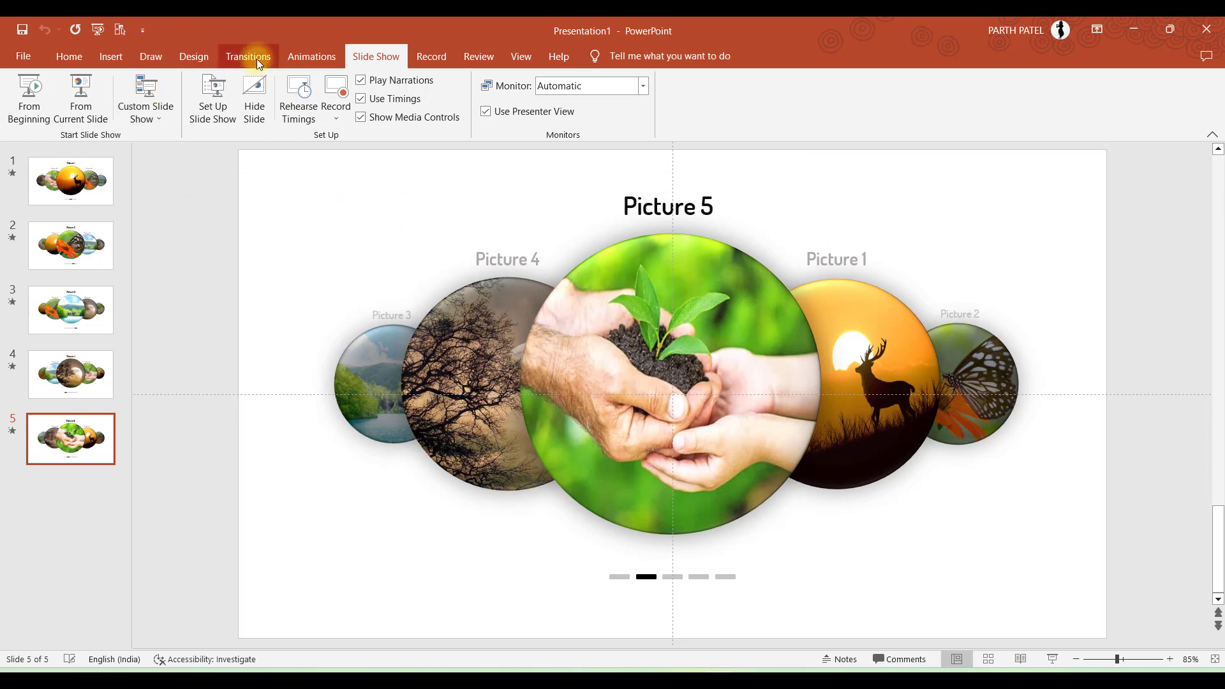
left_click(248, 57)
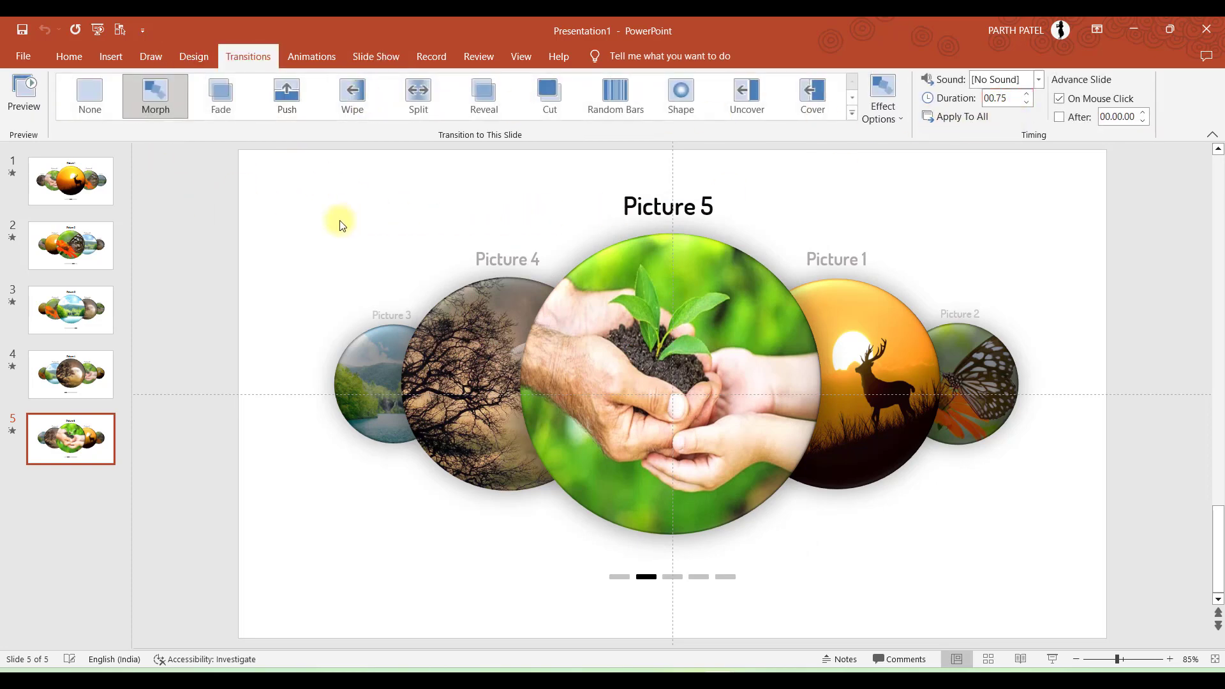
left_click(90, 185)
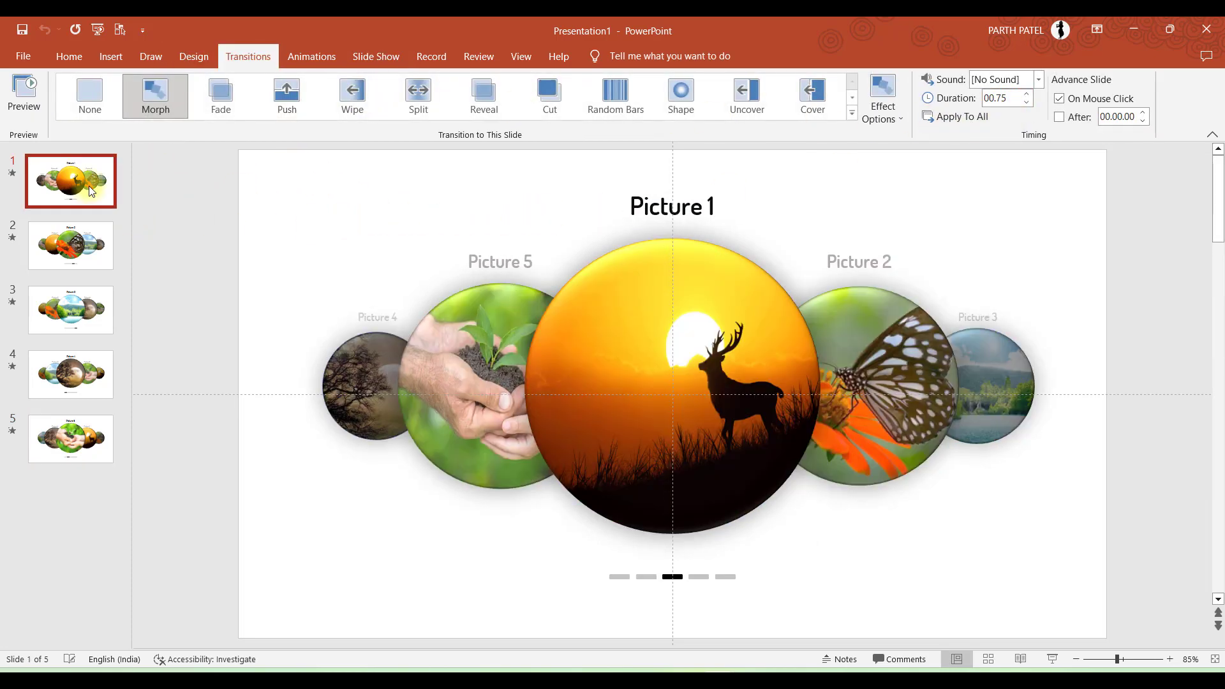